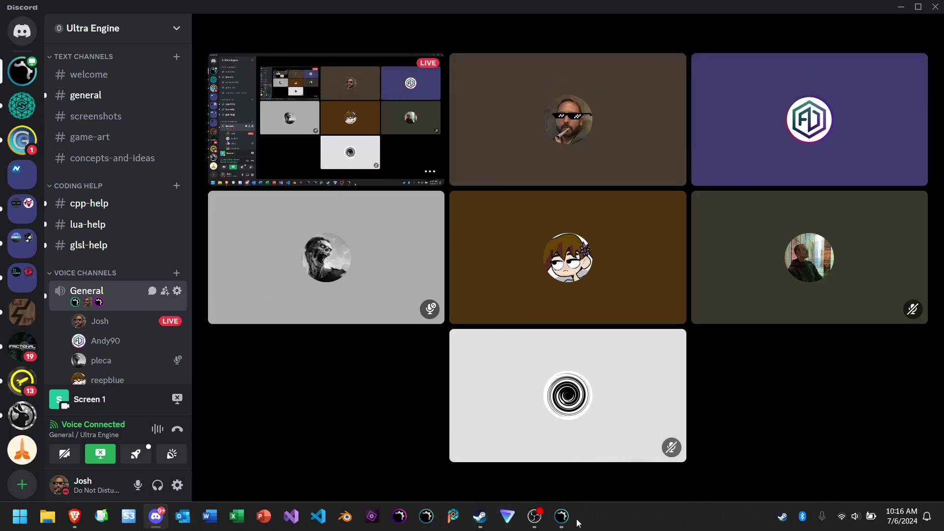
- Switch to the Brave browser and open the Bug Reports forum in the Ultra Engine community
click(561, 521)
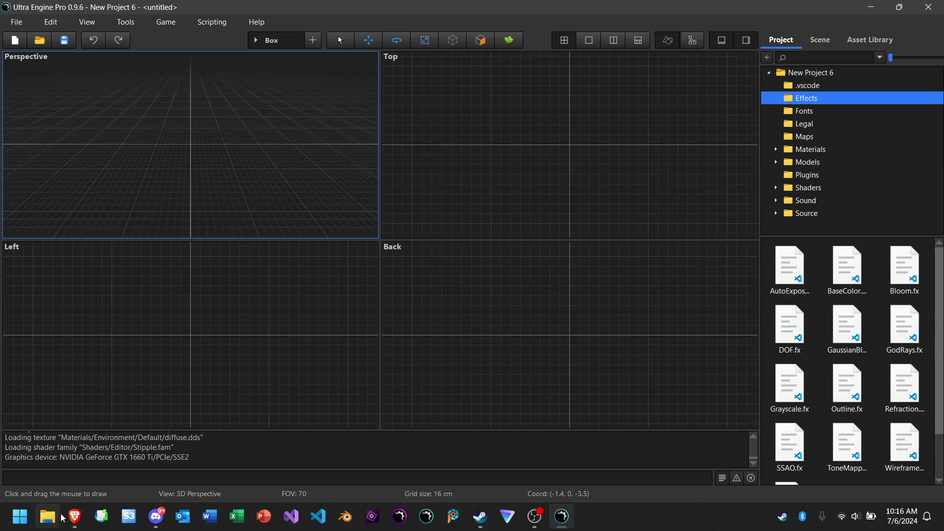
click(72, 521)
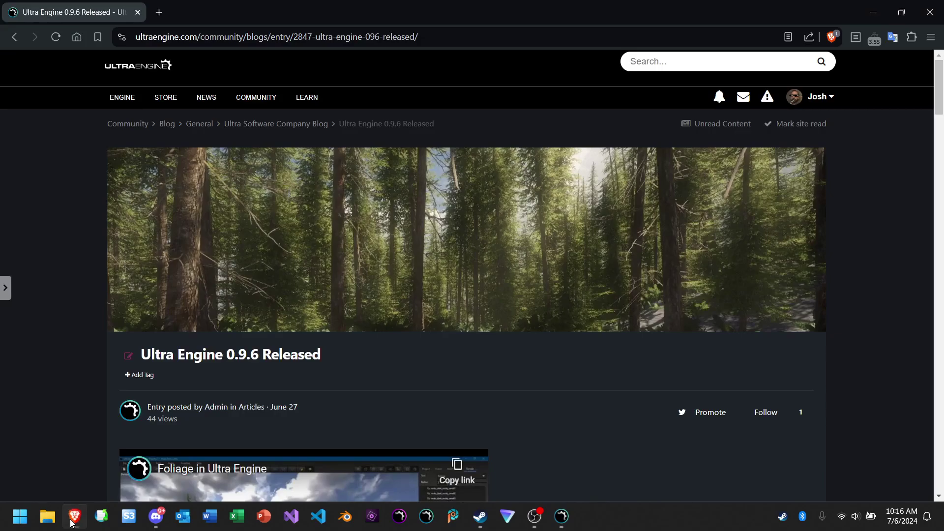
click(261, 100)
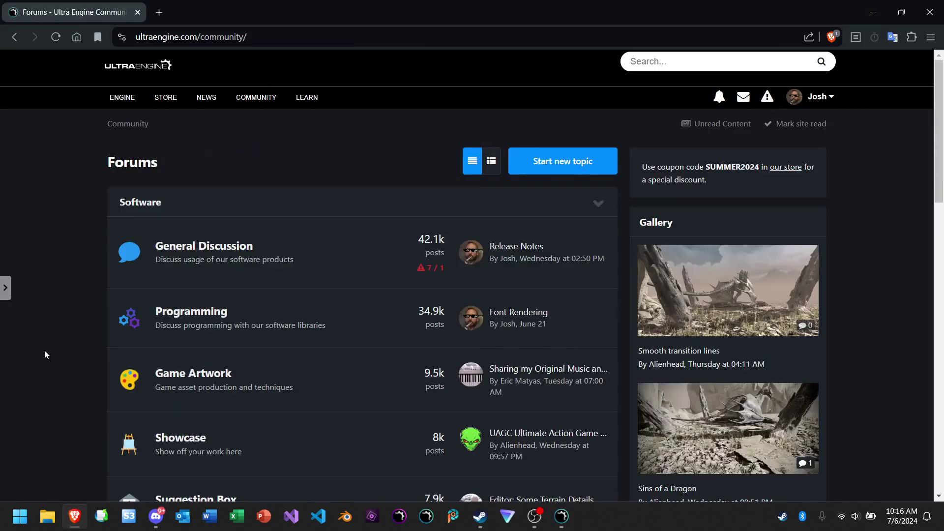
scroll(44, 349, down, 3)
click(188, 389)
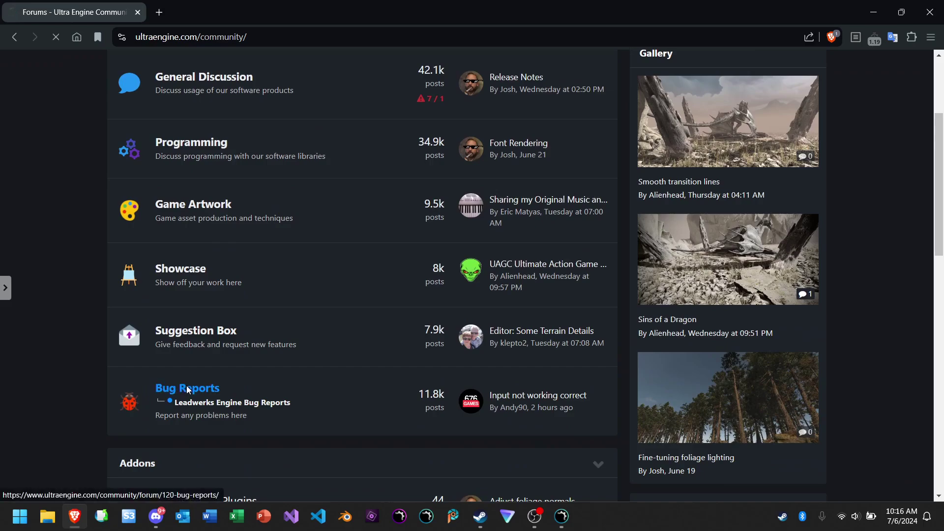
- Find and open the "Editor (Foliage): Buffer resize error" topic in the Bug Reports list
scroll(172, 385, down, 2)
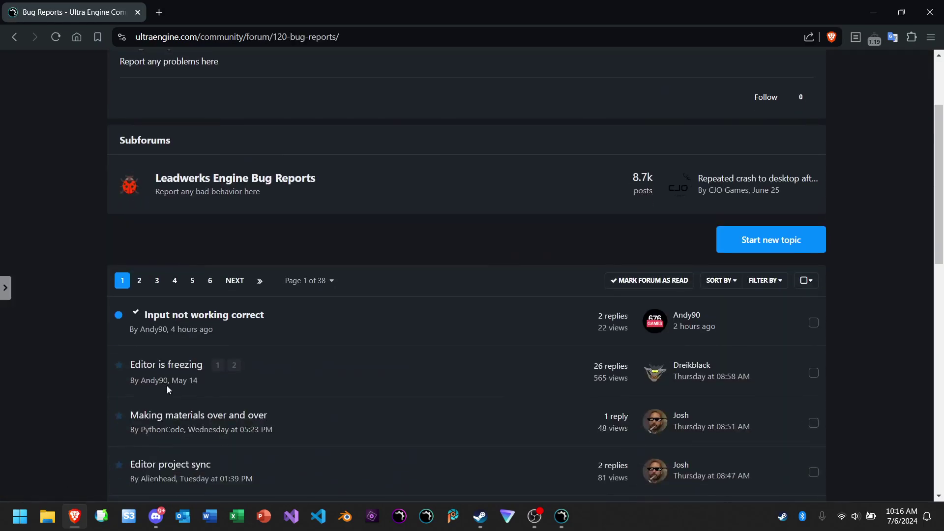
scroll(89, 388, down, 1)
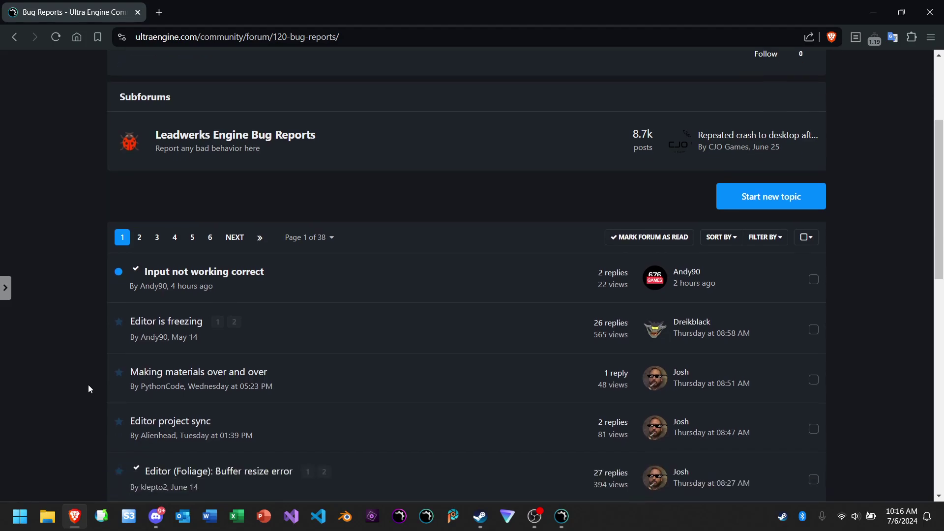
scroll(88, 384, down, 1)
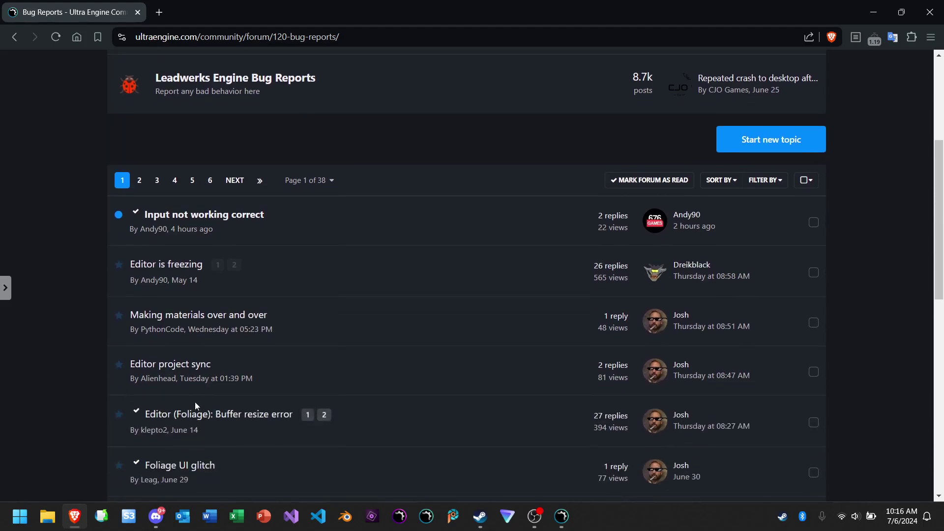
click(201, 416)
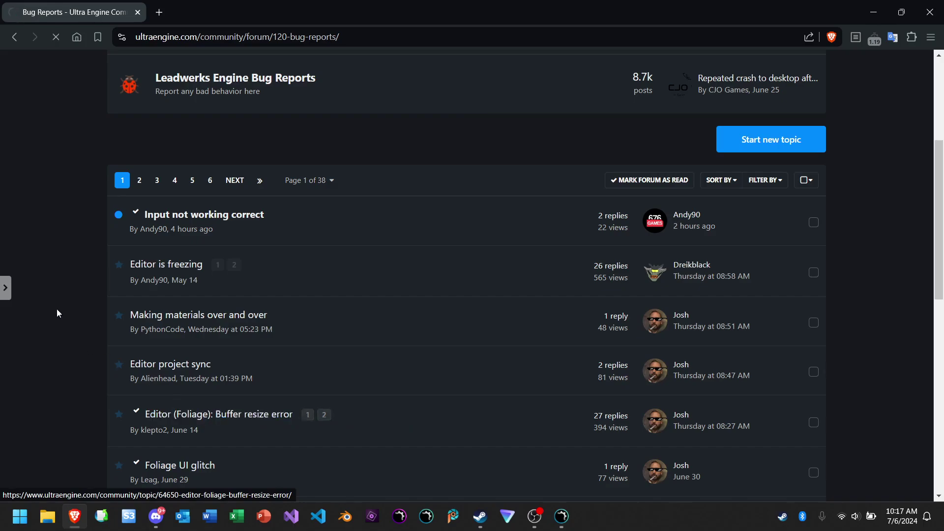
- Read through the posts on the first page of the buffer resize error topic, down to the page's end
scroll(76, 302, down, 15)
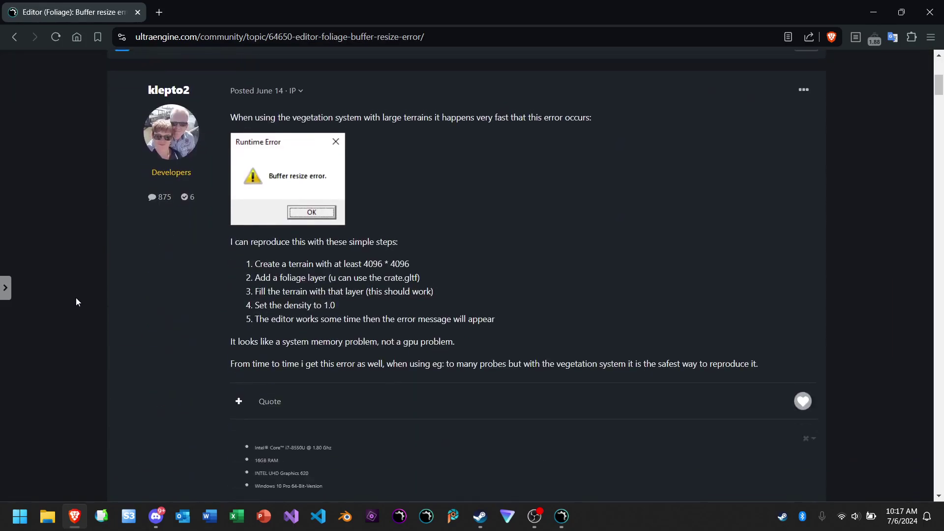
scroll(76, 302, down, 20)
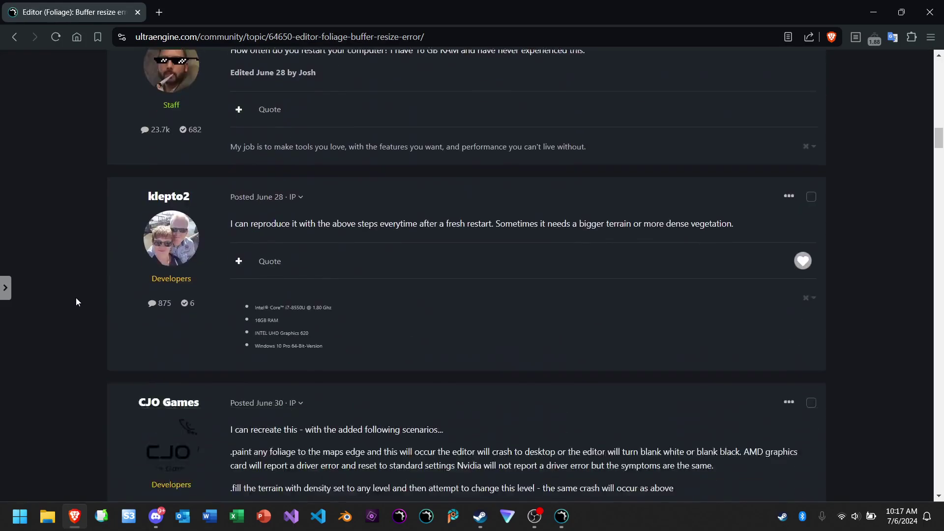
scroll(76, 301, up, 3)
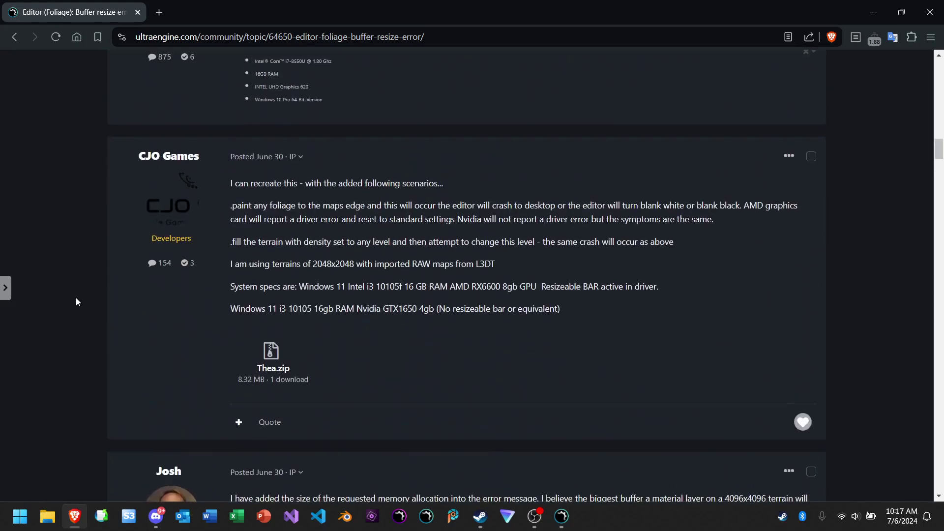
scroll(76, 302, down, 1)
scroll(76, 302, up, 1)
scroll(76, 302, down, 16)
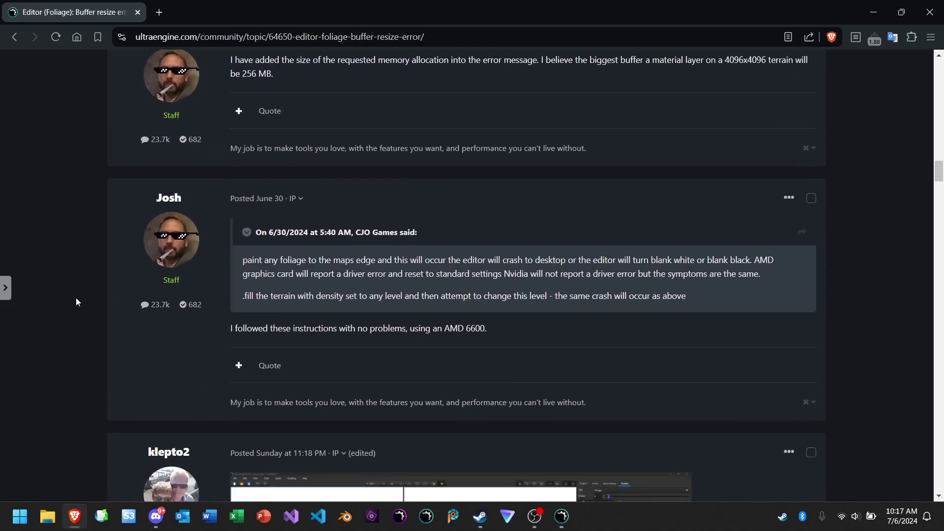
scroll(76, 302, down, 20)
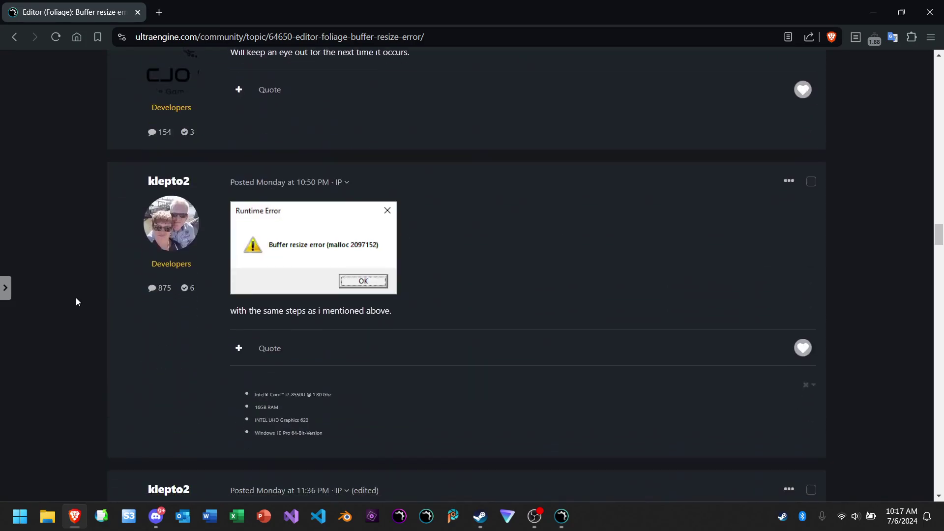
scroll(77, 302, down, 20)
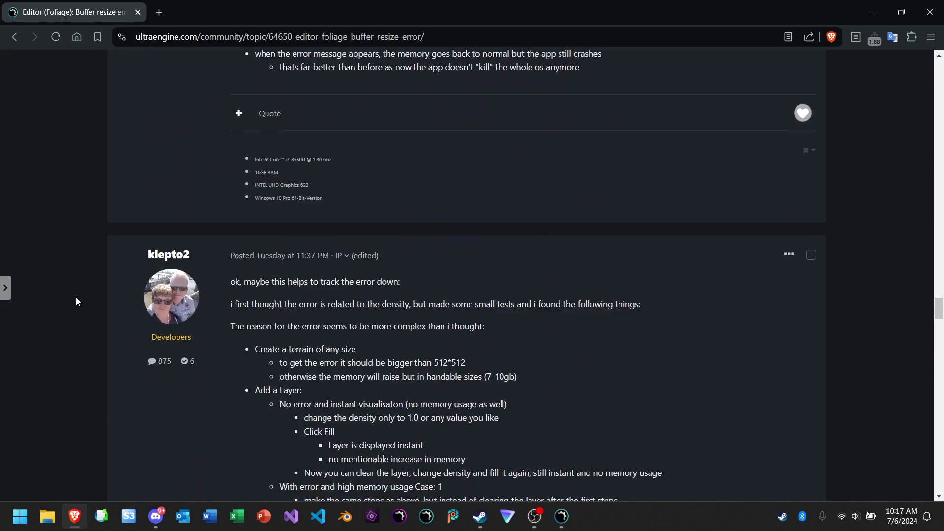
scroll(77, 302, down, 20)
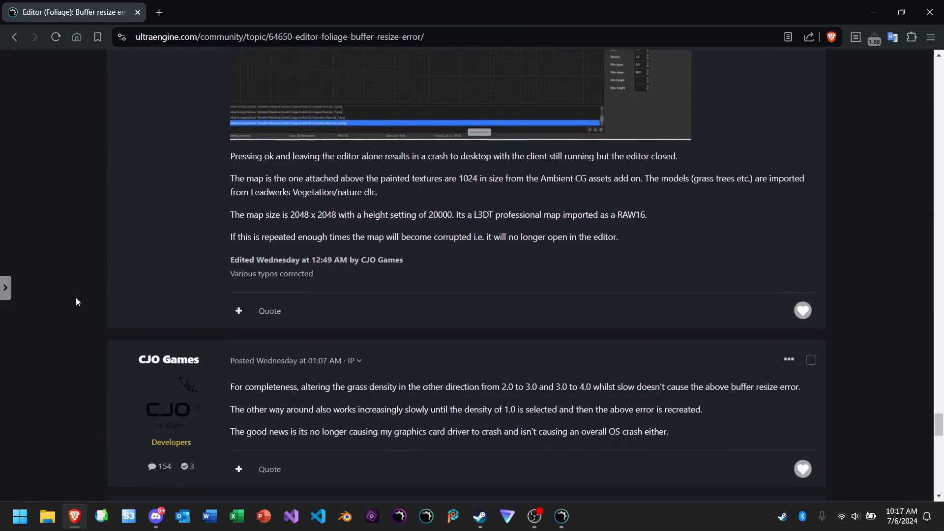
scroll(75, 301, down, 15)
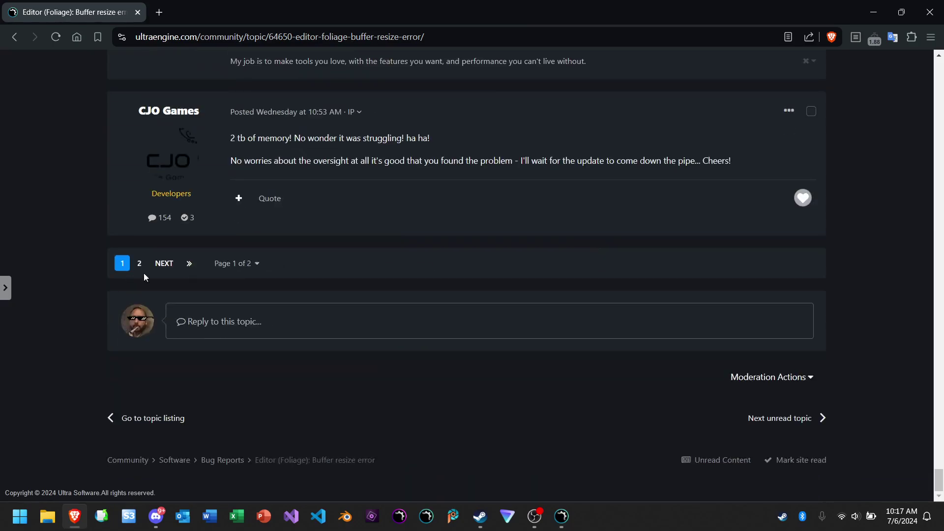
- Review the replies on the topic's second page and return to the original post on page 1
click(164, 263)
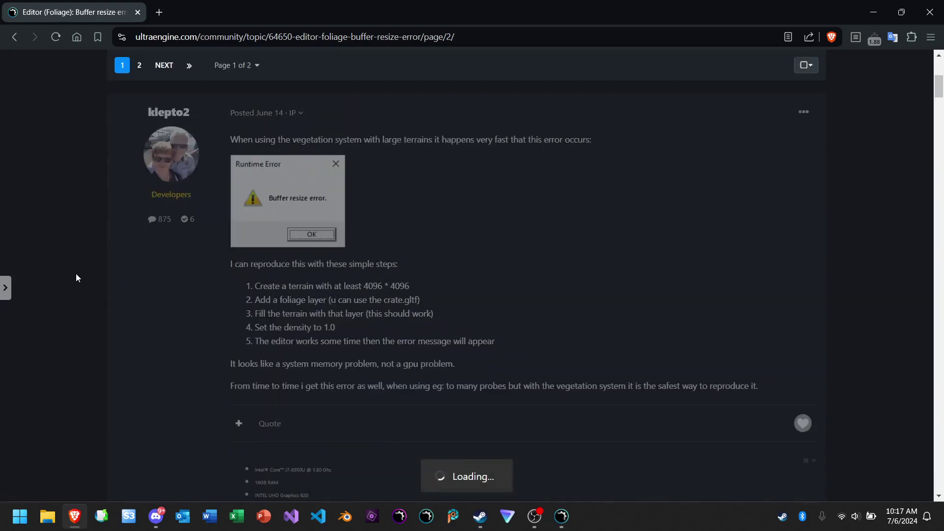
scroll(76, 277, down, 10)
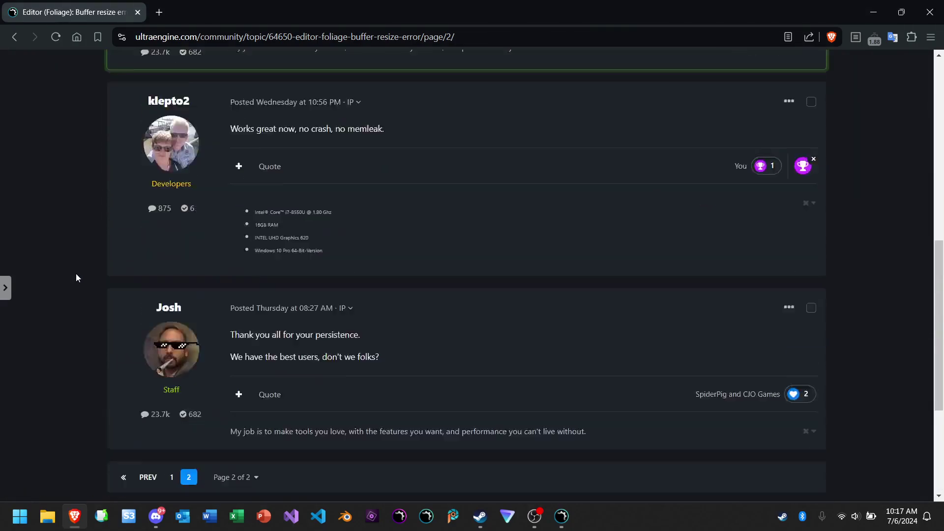
scroll(76, 278, up, 4)
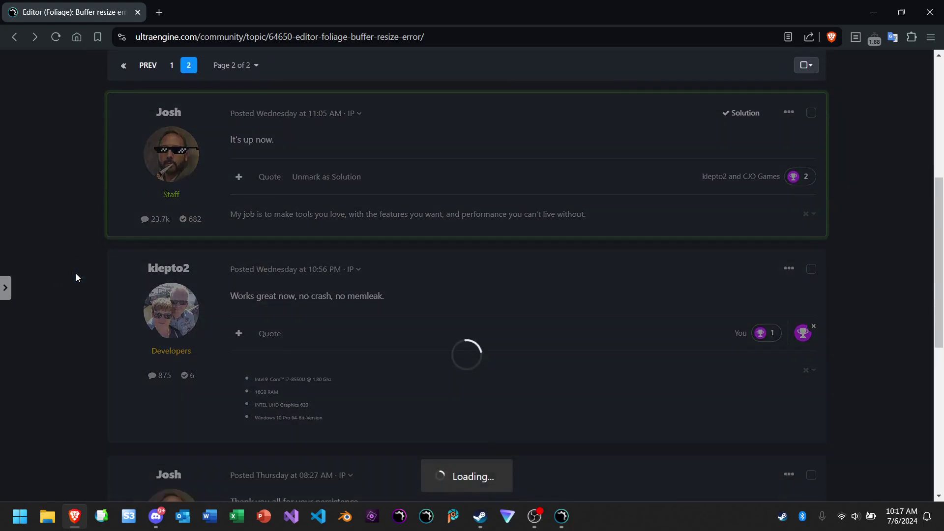
scroll(76, 278, up, 3)
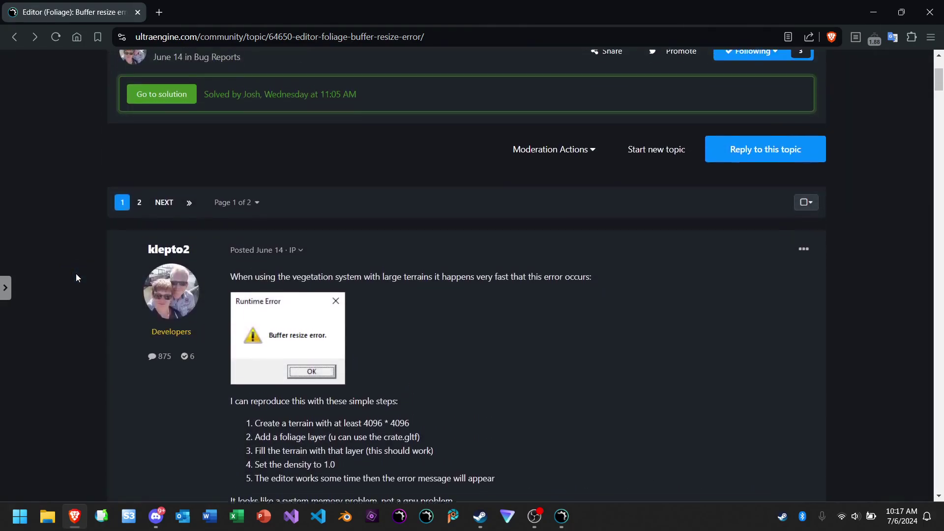
scroll(75, 278, up, 1)
scroll(76, 278, down, 3)
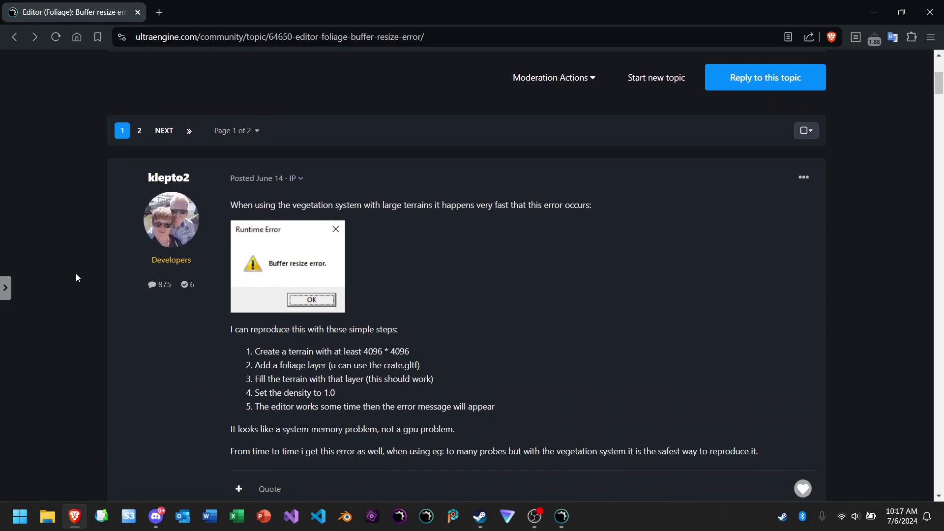
- Go back to the community forum index and open the community's Blogs page
scroll(78, 301, left, 5)
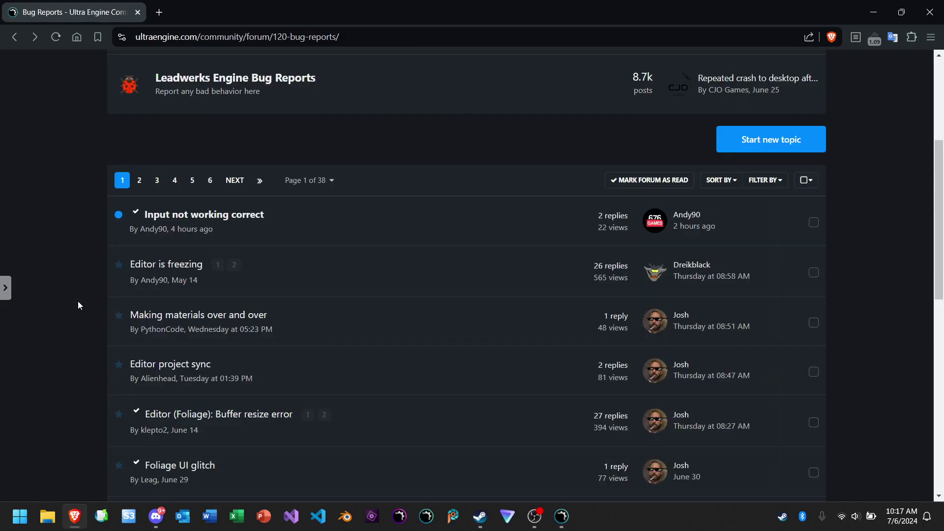
scroll(78, 301, left, 5)
scroll(75, 259, up, 3)
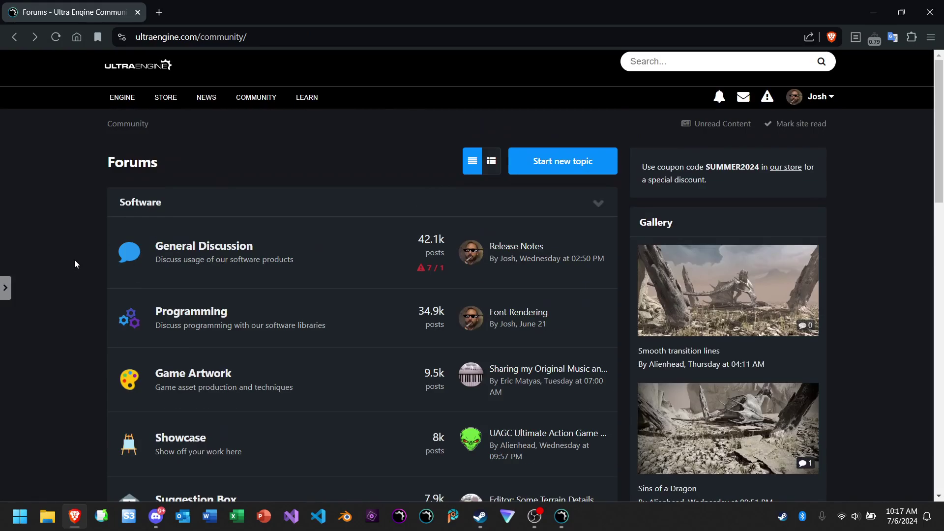
mouse_move(256, 97)
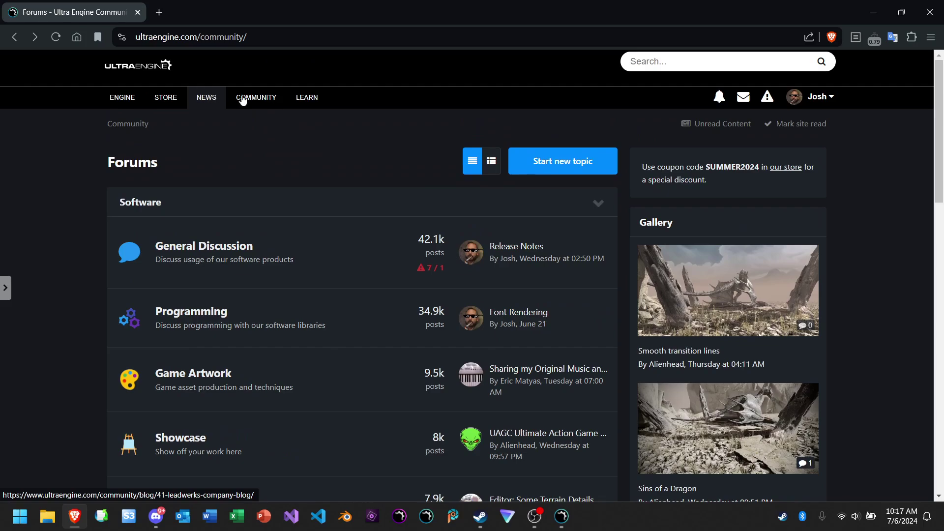
click(253, 145)
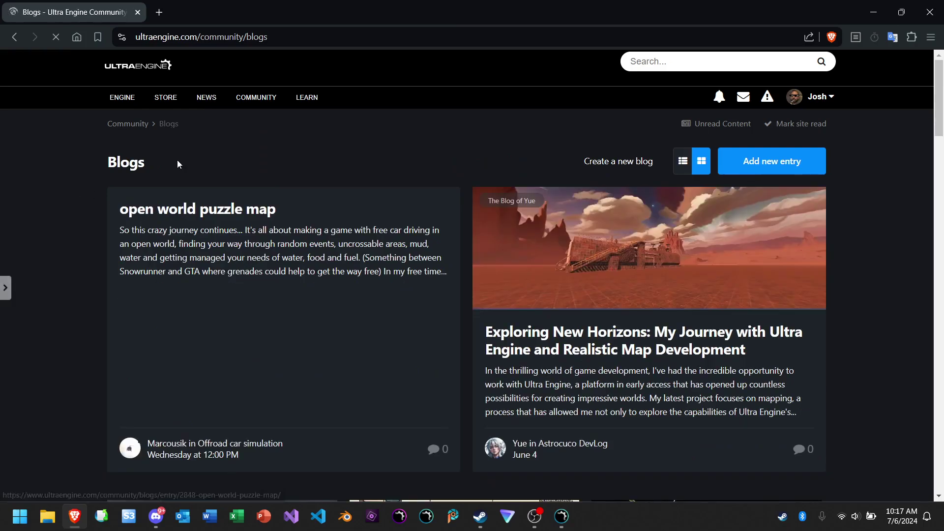
- Open the "Ultra Engine 0.9.6 Released" article from the Ultra Software Company Blog and look over its opening section
click(200, 101)
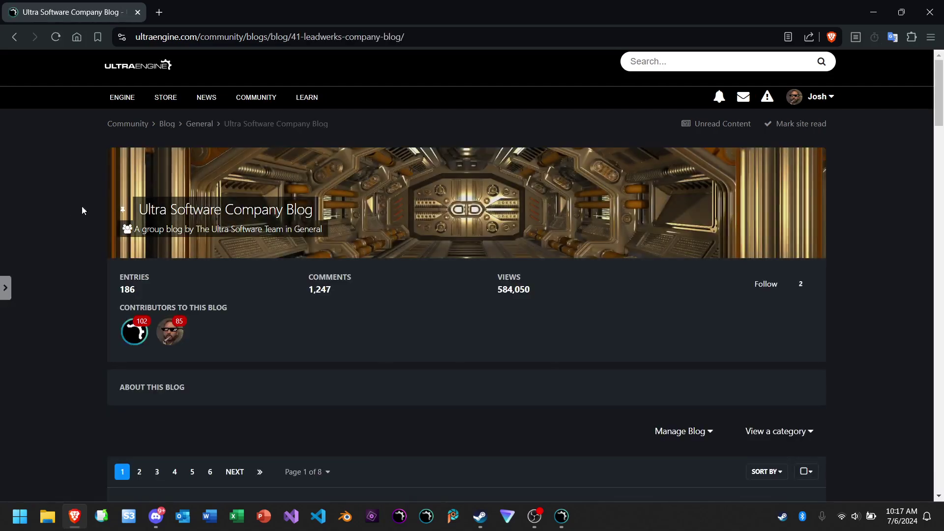
scroll(59, 246, down, 5)
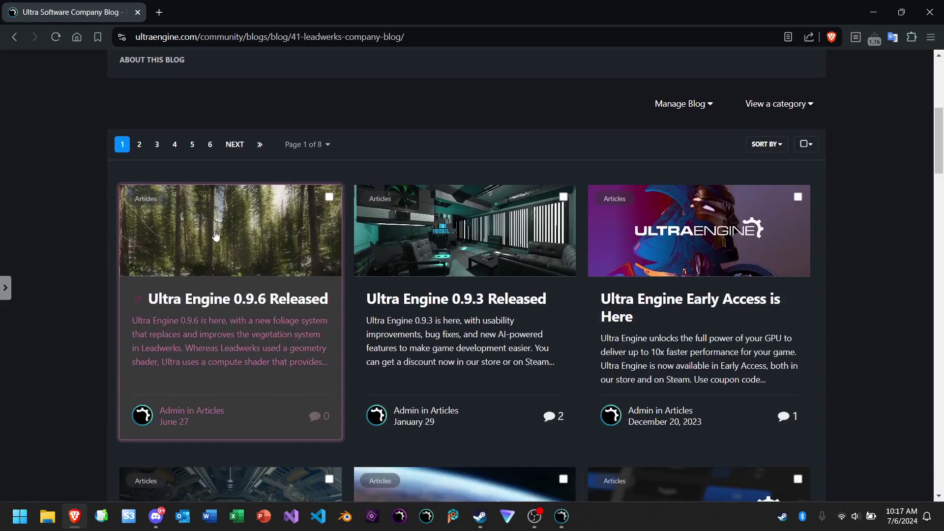
click(216, 236)
scroll(74, 242, down, 3)
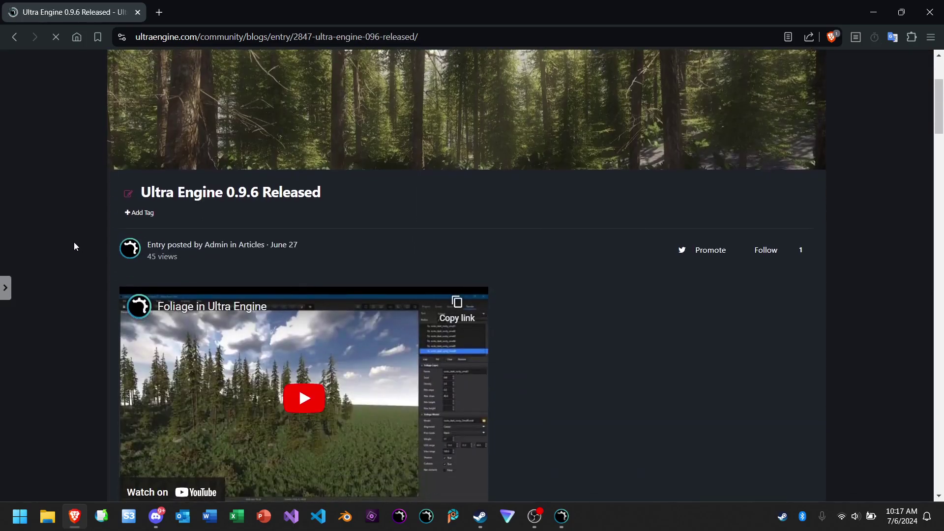
scroll(73, 241, down, 1)
scroll(74, 245, up, 4)
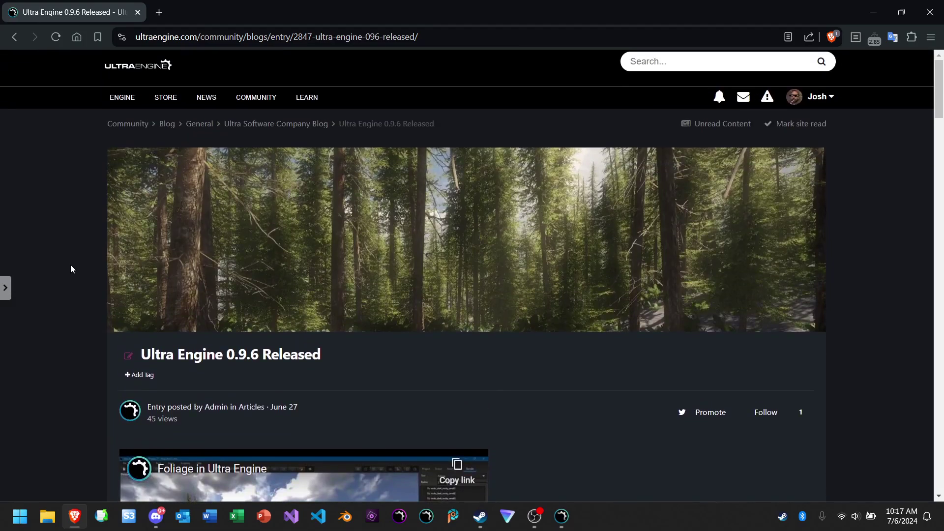
- Reopen the "Ultra Engine 0.9.6 Released" article from the blog listing and play its embedded "Foliage in Ultra Engine" video
scroll(74, 216, left, 5)
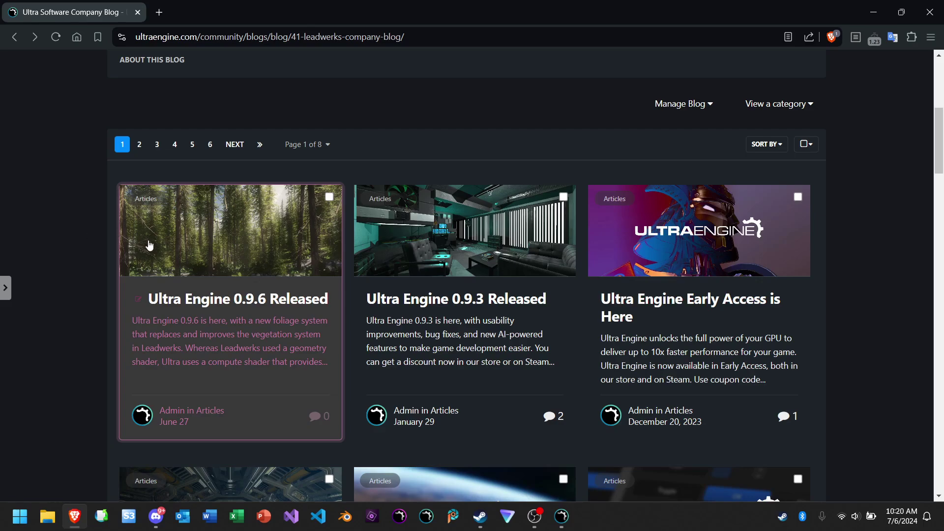
click(150, 245)
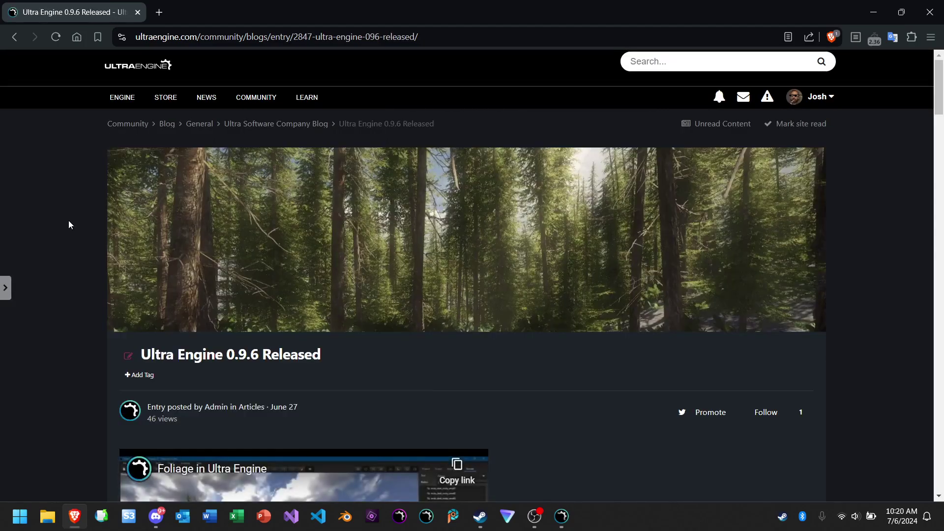
scroll(69, 225, down, 2)
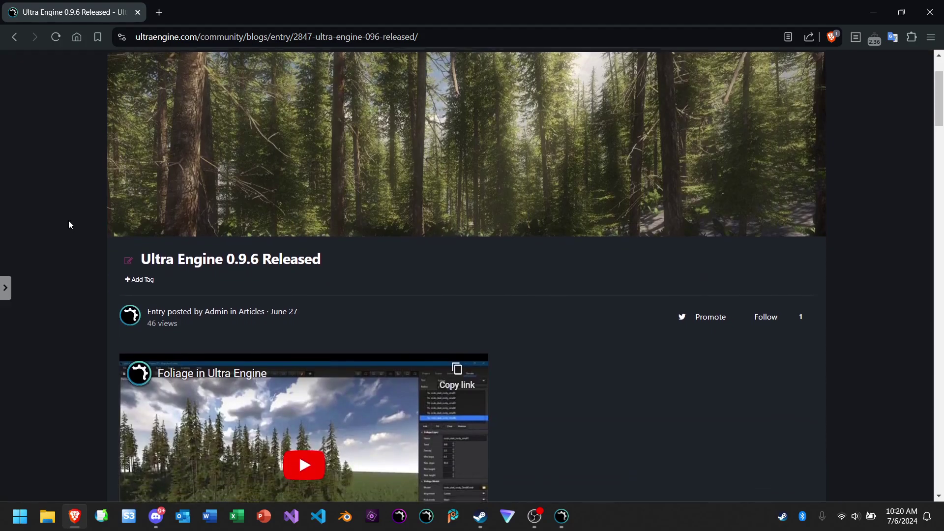
scroll(69, 225, down, 1)
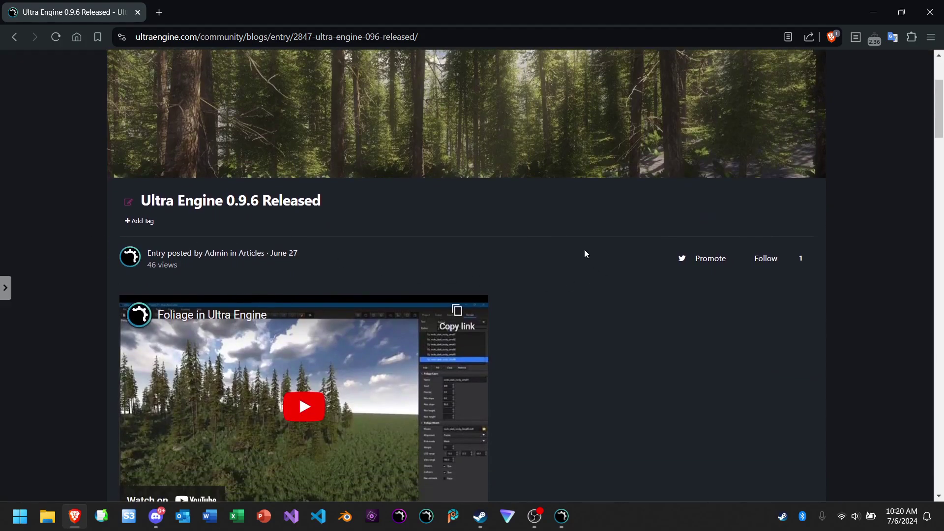
scroll(584, 251, down, 2)
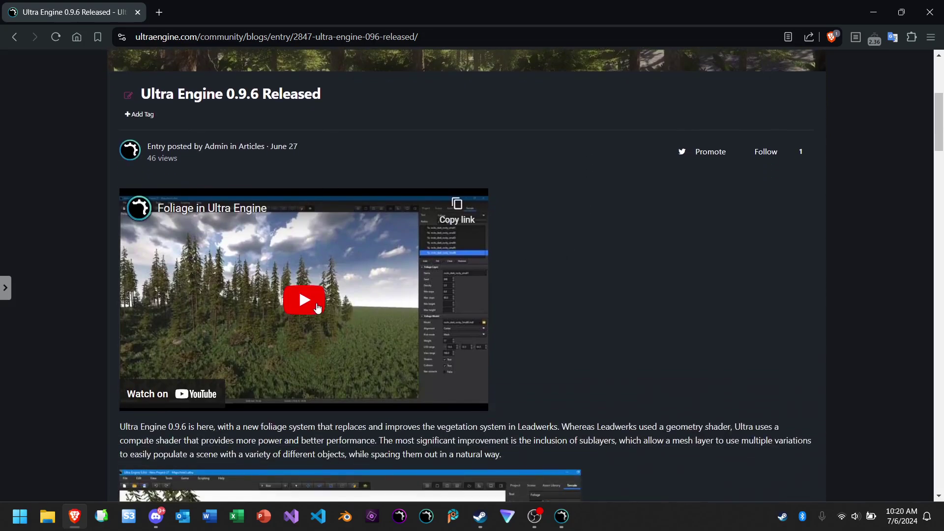
click(305, 303)
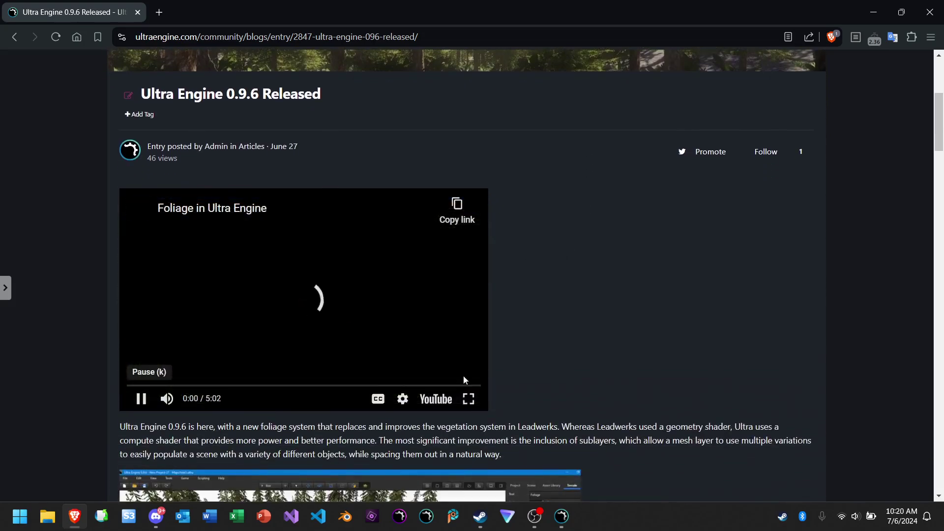
- Watch the embedded "Foliage in Ultra Engine" video in full screen through its grass alignment demonstration
click(468, 401)
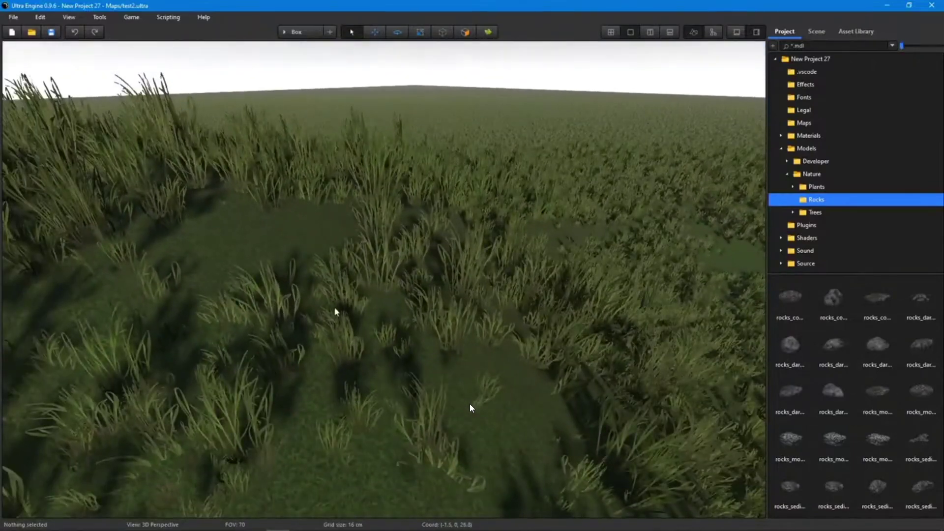
mouse_move(417, 408)
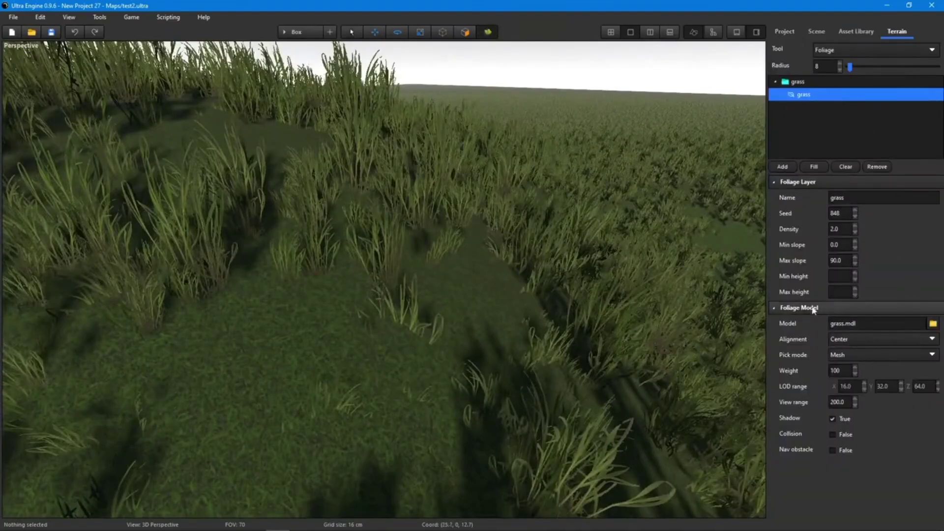
click(881, 338)
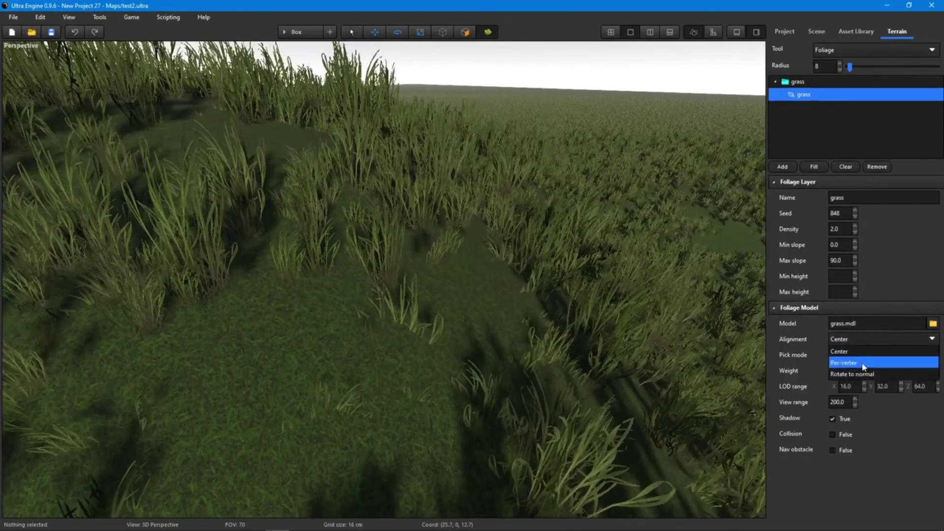
click(861, 363)
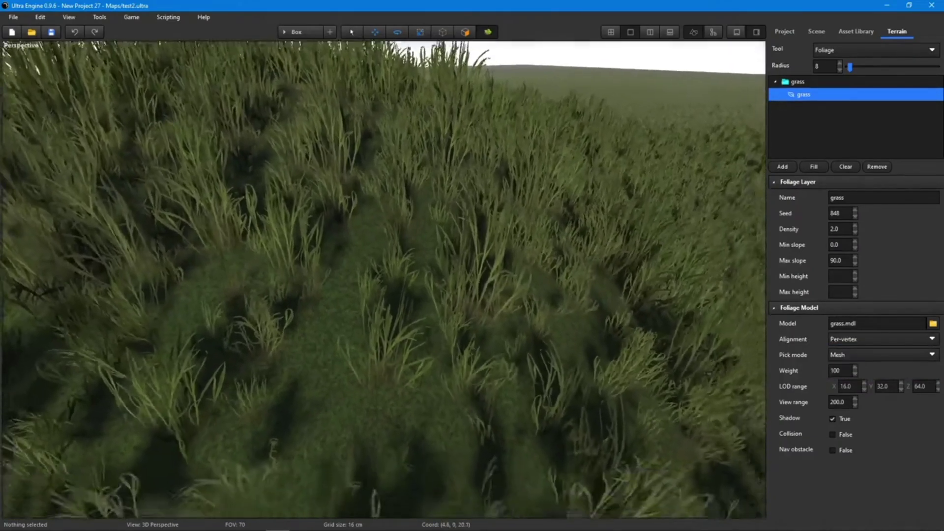
right_drag(383, 295, 359, 216)
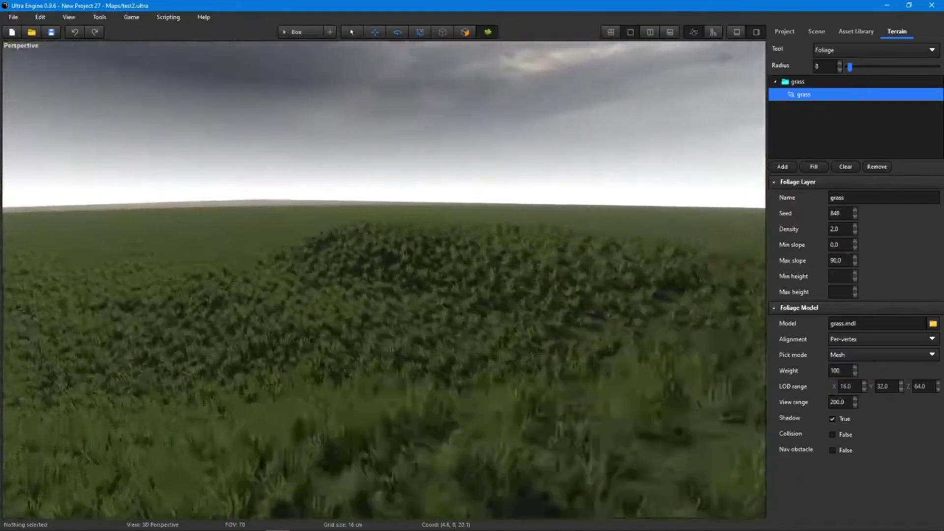
- Skip ahead in the foliage video to just before the pine trees are painted on the terrain and watch that part
mouse_move(221, 512)
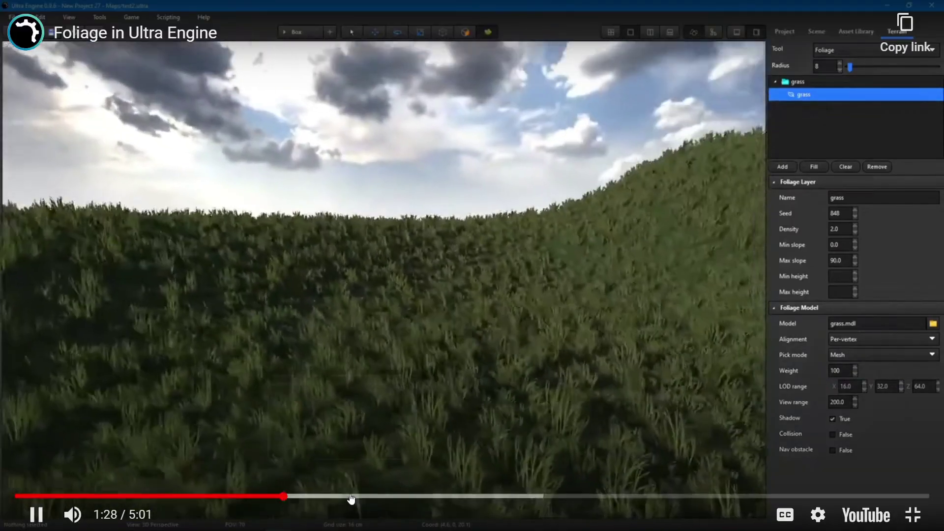
click(362, 496)
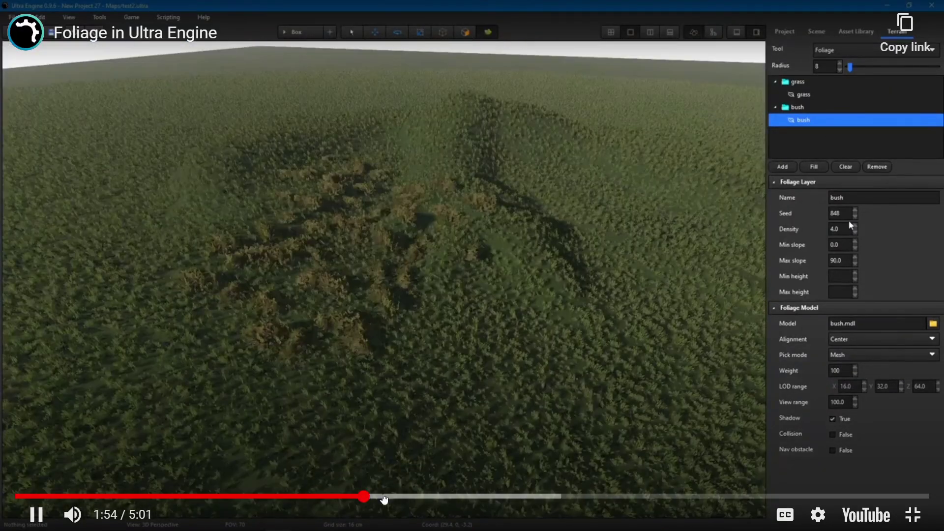
drag(440, 496, 445, 497)
click(538, 497)
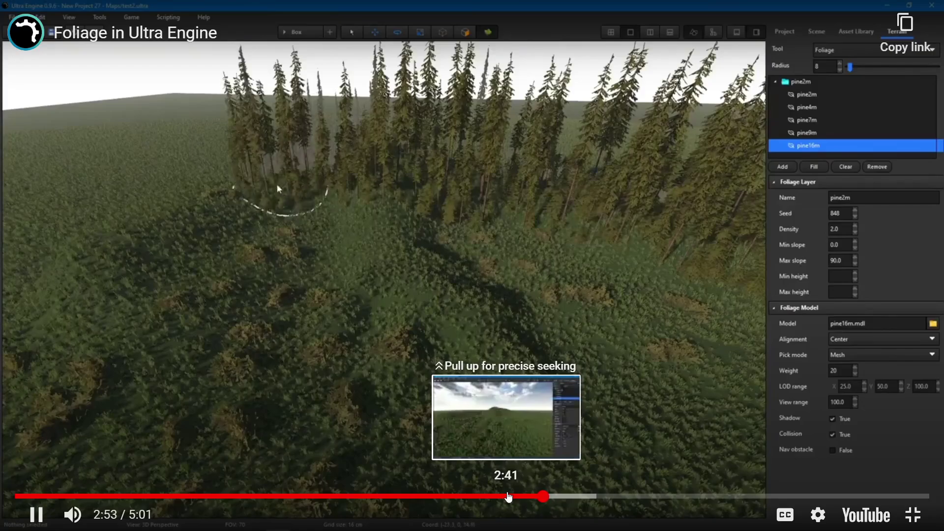
click(509, 497)
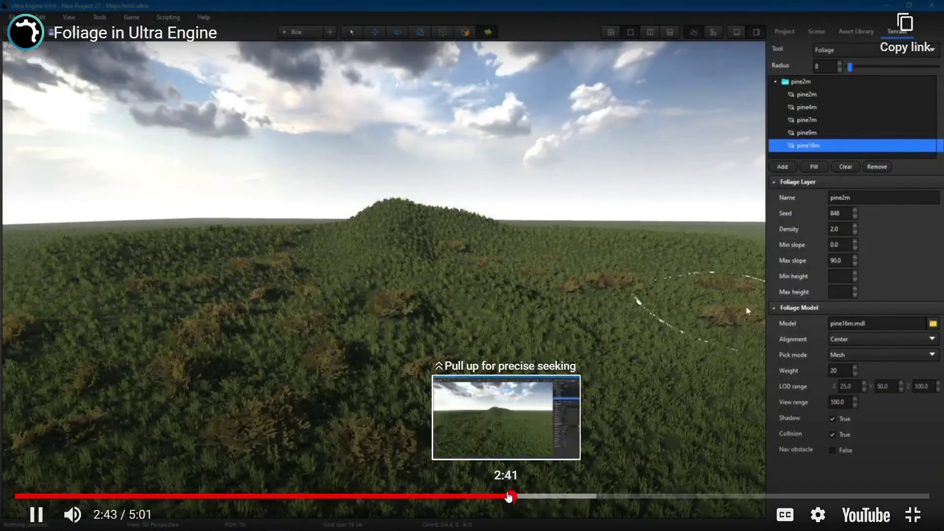
click(498, 497)
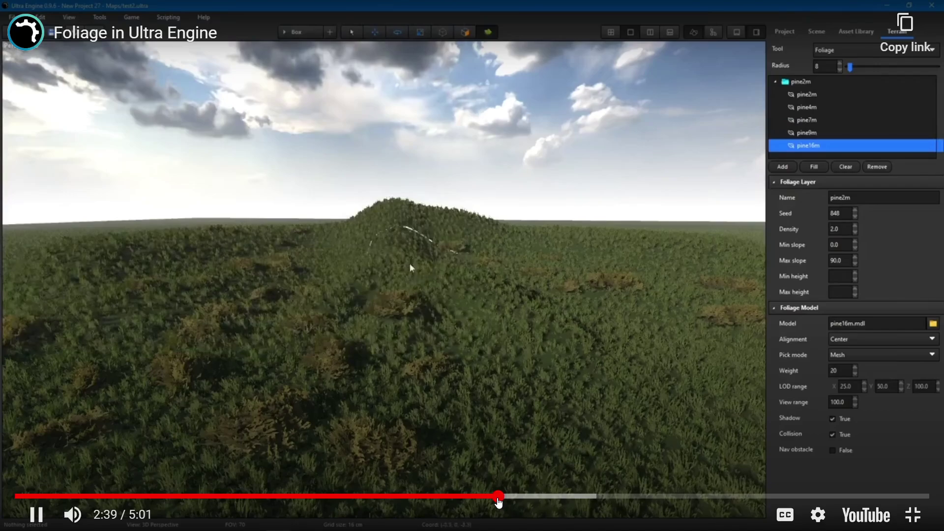
drag(498, 498, 485, 498)
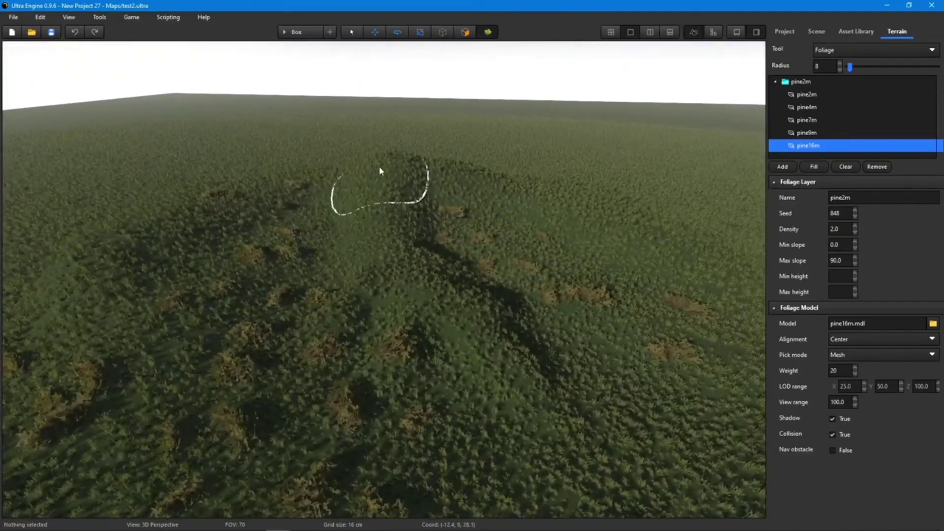
mouse_move(712, 250)
mouse_down()
mouse_move(659, 218)
mouse_move(384, 168)
mouse_move(333, 168)
mouse_move(237, 192)
mouse_move(71, 266)
mouse_move(289, 181)
mouse_move(341, 194)
mouse_move(406, 233)
mouse_move(441, 294)
mouse_move(482, 324)
mouse_move(429, 342)
mouse_up()
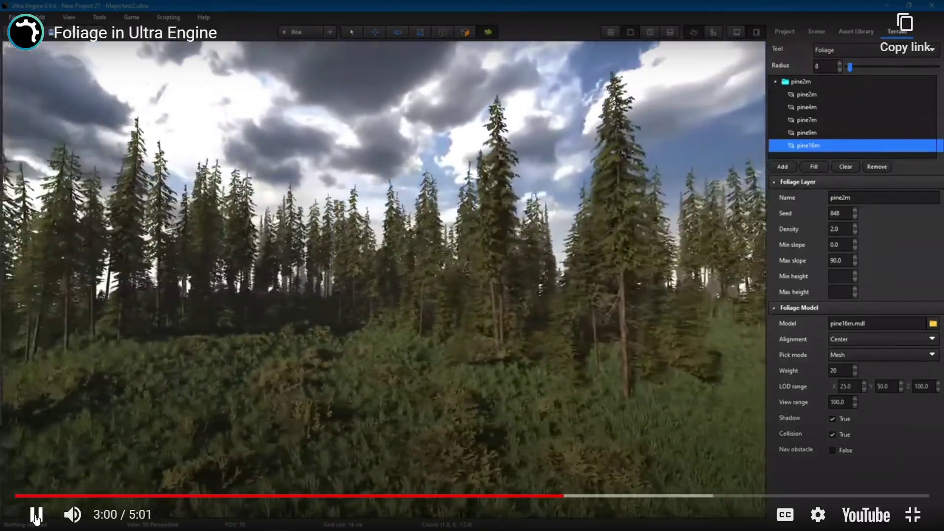
- Pause the foliage video at 3:01, dismiss the suggested videos and return to the article from full screen
click(36, 515)
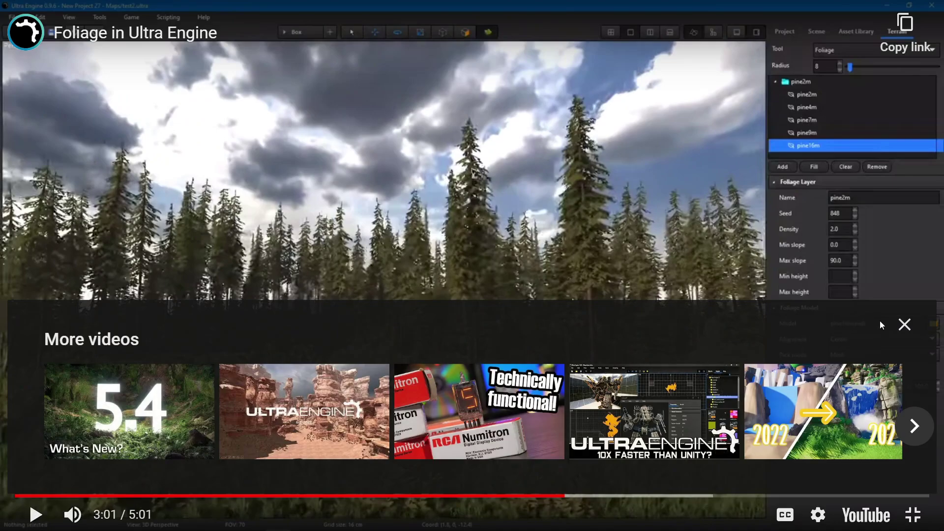
click(904, 324)
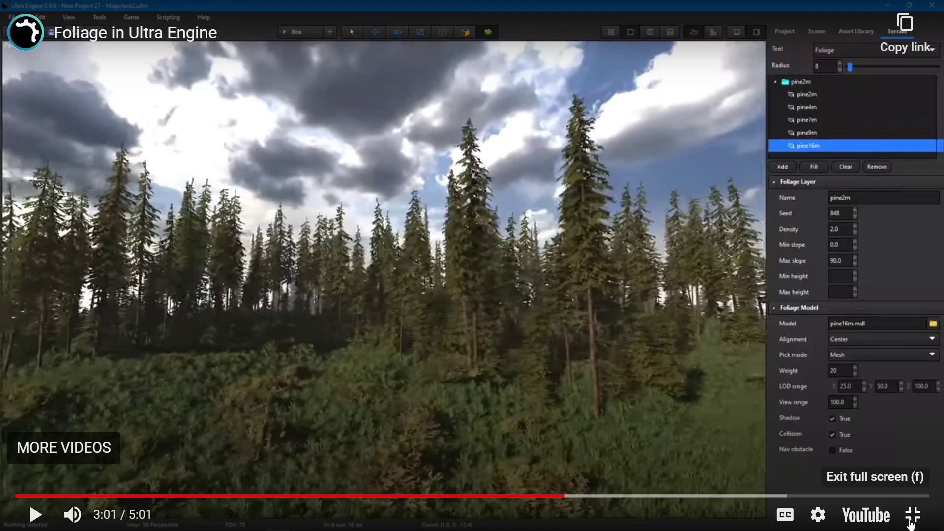
click(910, 521)
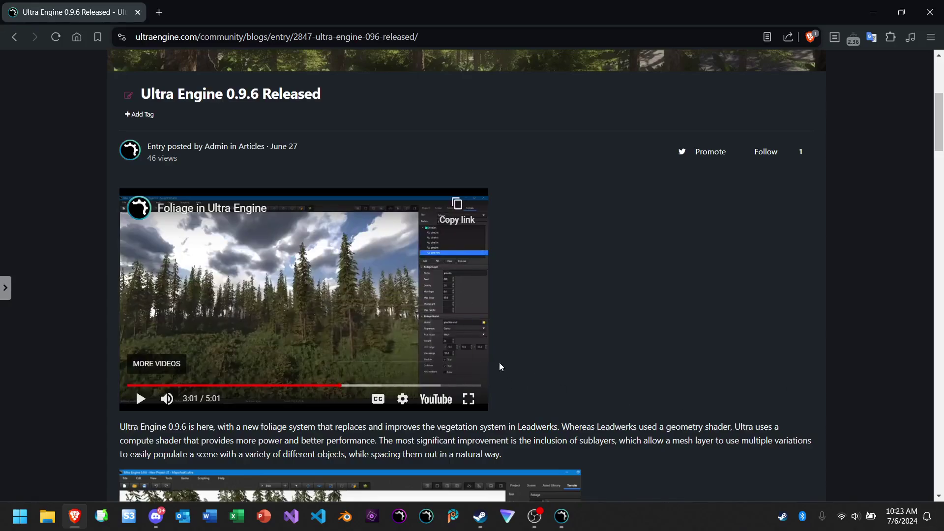
- Examine the article's introduction and its animated foliage sublayer demonstration, enlarging the page for a closer view and restoring the normal size
scroll(570, 361, down, 4)
scroll(571, 366, down, 3)
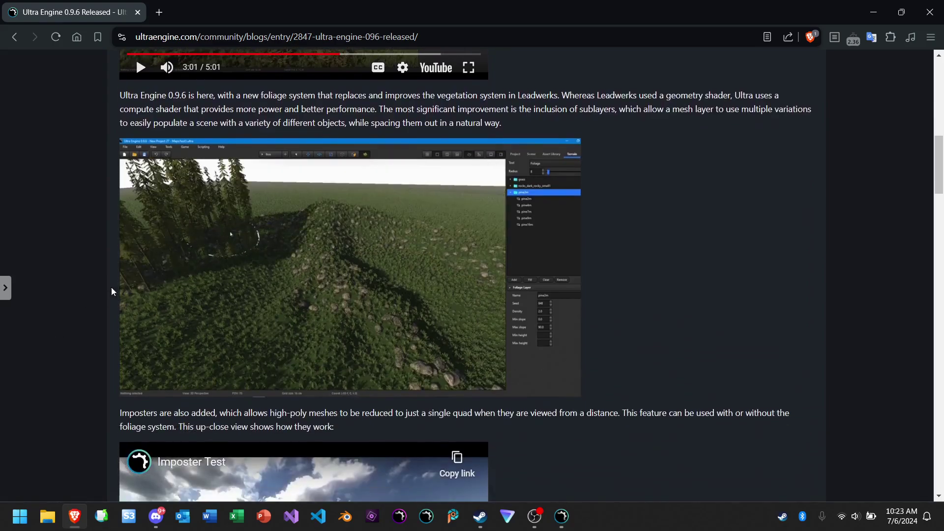
ctrl+scroll(348, 270, up, 5)
ctrl+scroll(347, 269, down, 5)
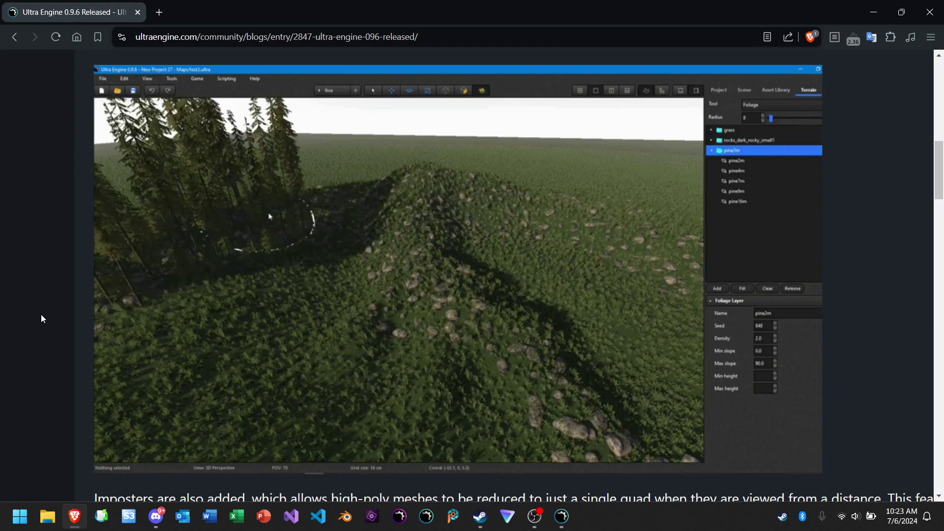
ctrl+scroll(41, 319, down, 3)
scroll(41, 319, up, 2)
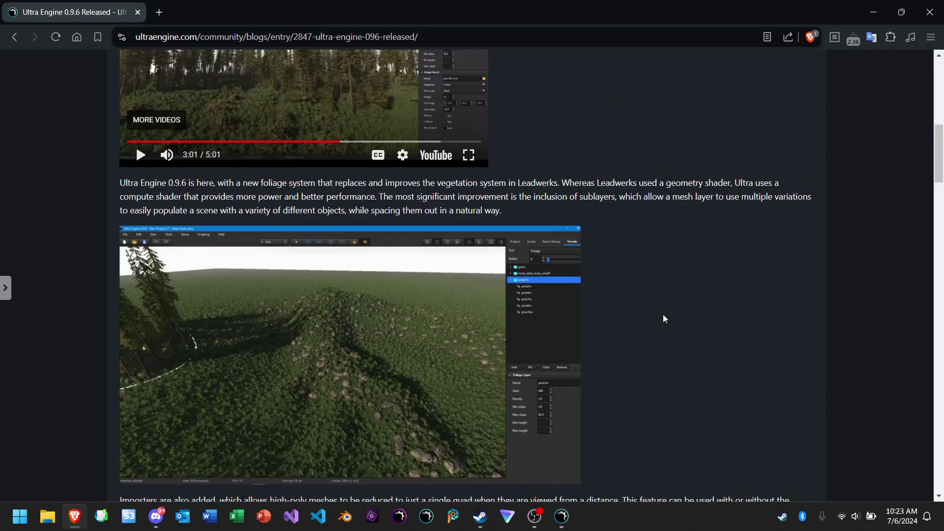
scroll(663, 315, down, 1)
scroll(663, 315, up, 5)
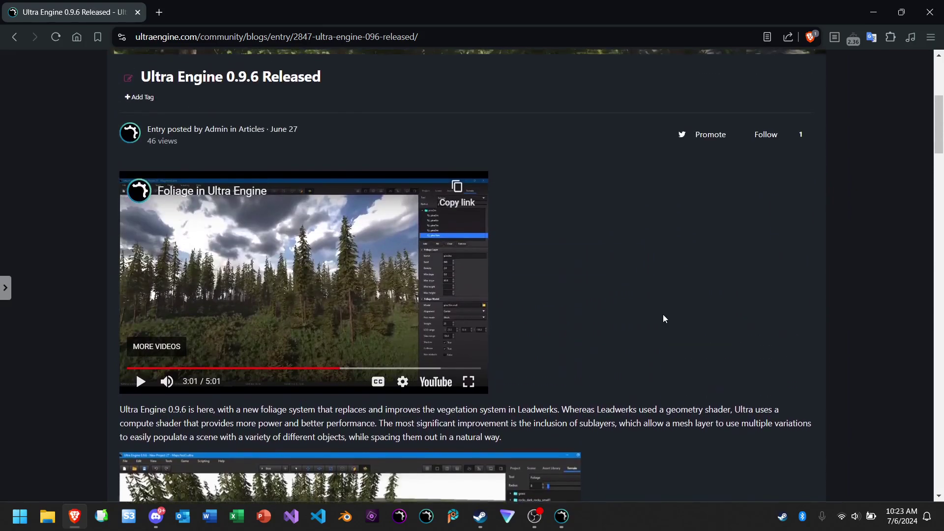
scroll(662, 319, up, 4)
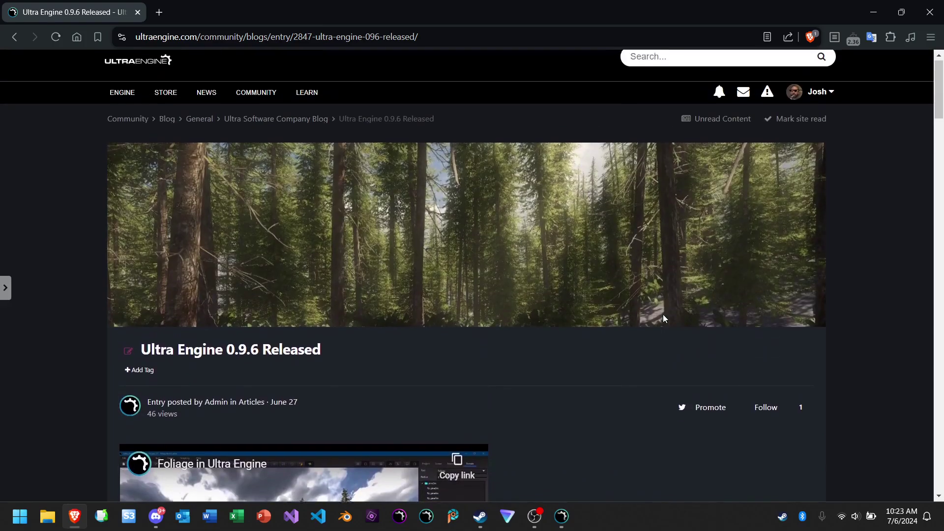
scroll(663, 319, down, 3)
scroll(608, 350, down, 5)
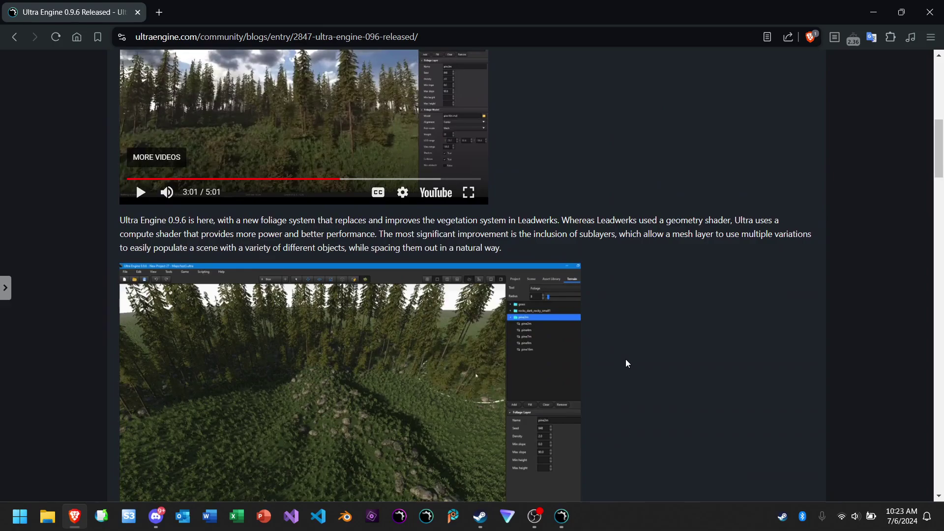
- Play the article's embedded "Imposter Test" video and enlarge the page to inspect the tree up close
scroll(626, 363, down, 4)
scroll(626, 364, down, 1)
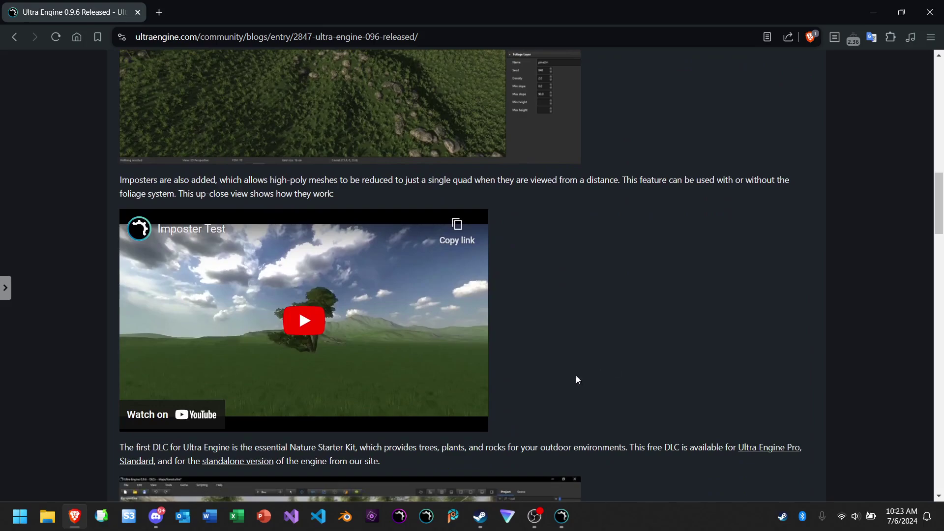
click(298, 328)
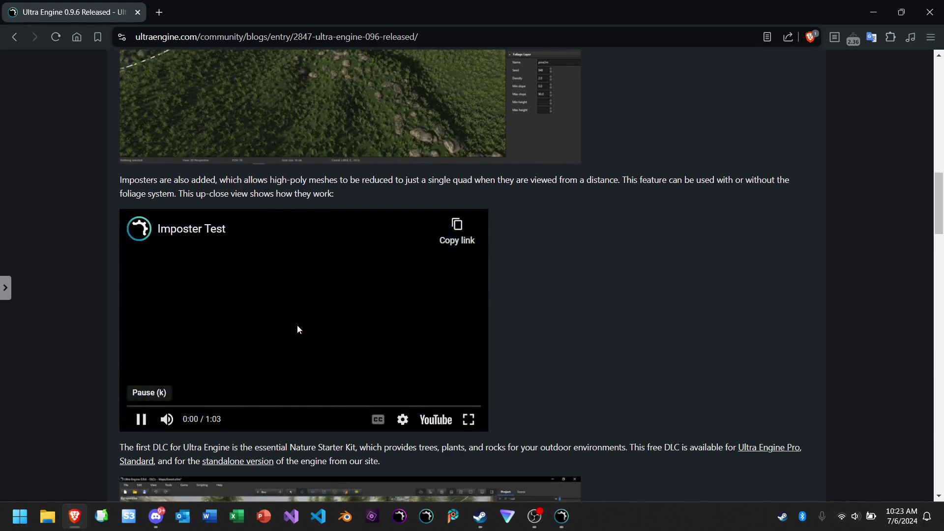
ctrl+scroll(250, 352, up, 5)
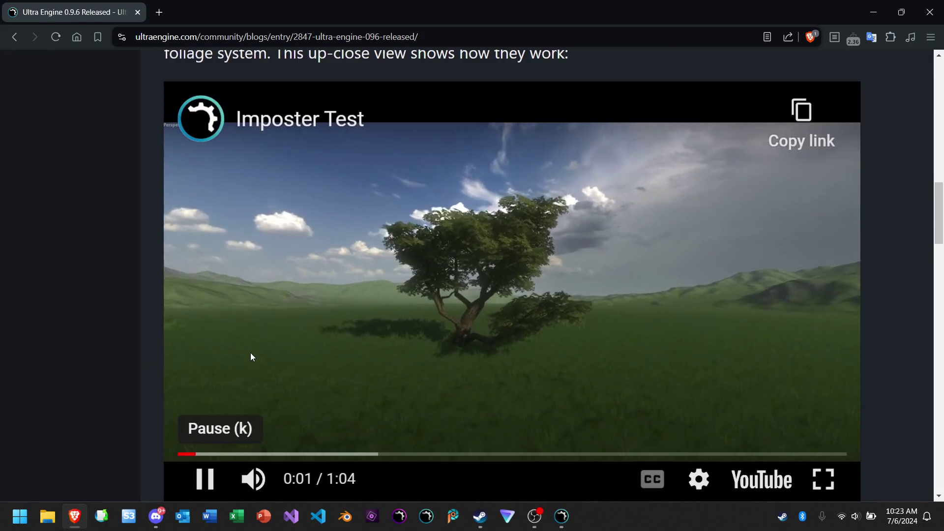
scroll(250, 353, right, 2)
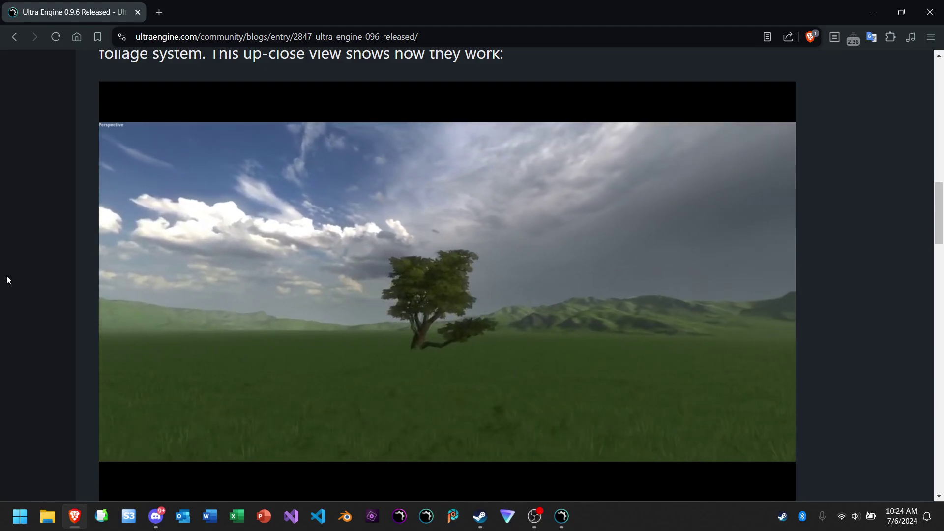
mouse_move(370, 323)
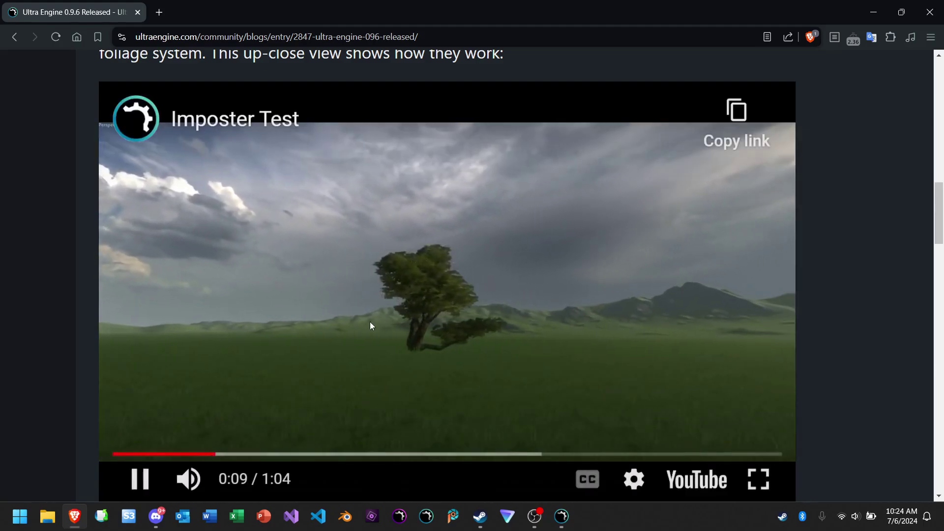
ctrl+scroll(424, 334, up, 3)
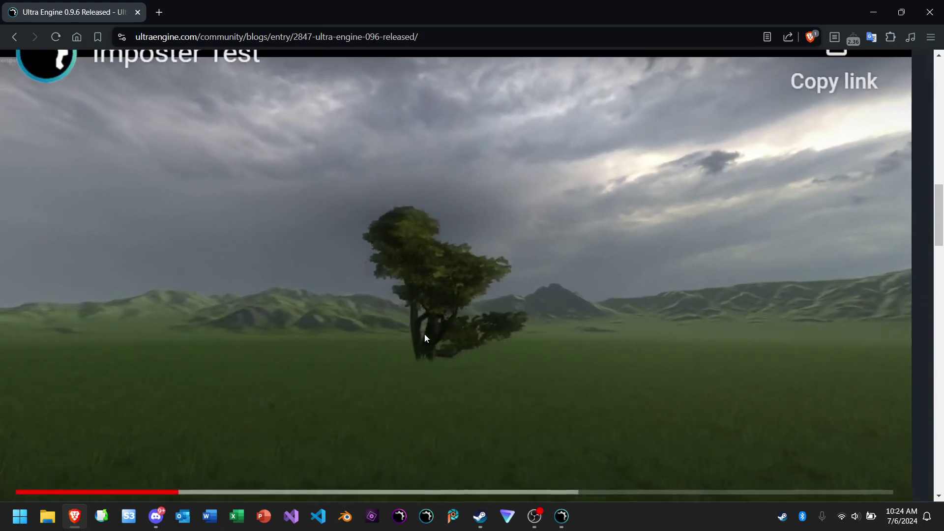
- Restore the page to its normal size, pause the "Imposter Test" video at 0:20 and dismiss the suggested videos
ctrl+scroll(426, 338, down, 3)
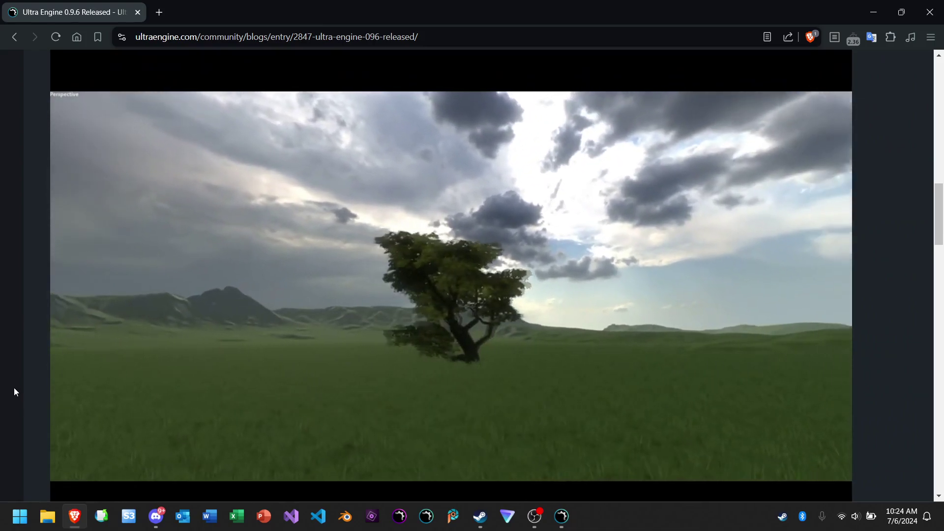
ctrl+scroll(18, 391, down, 3)
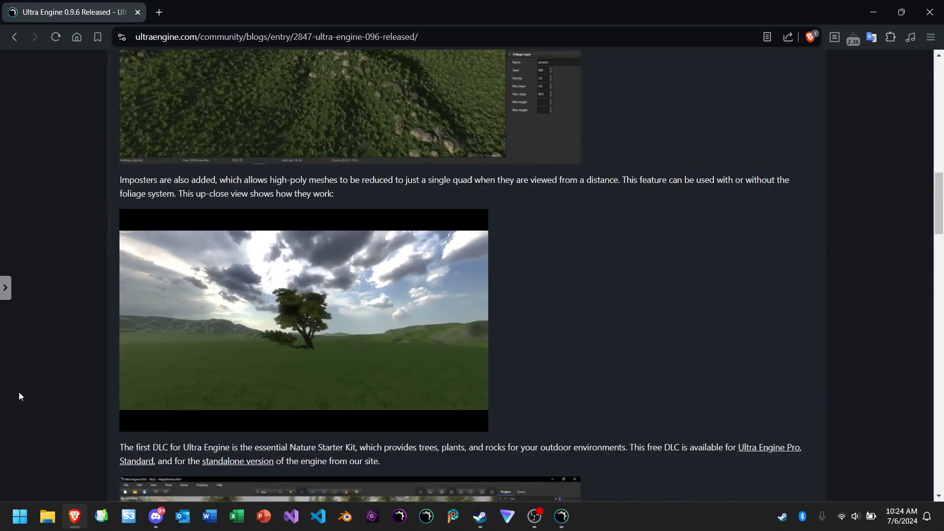
scroll(113, 376, down, 2)
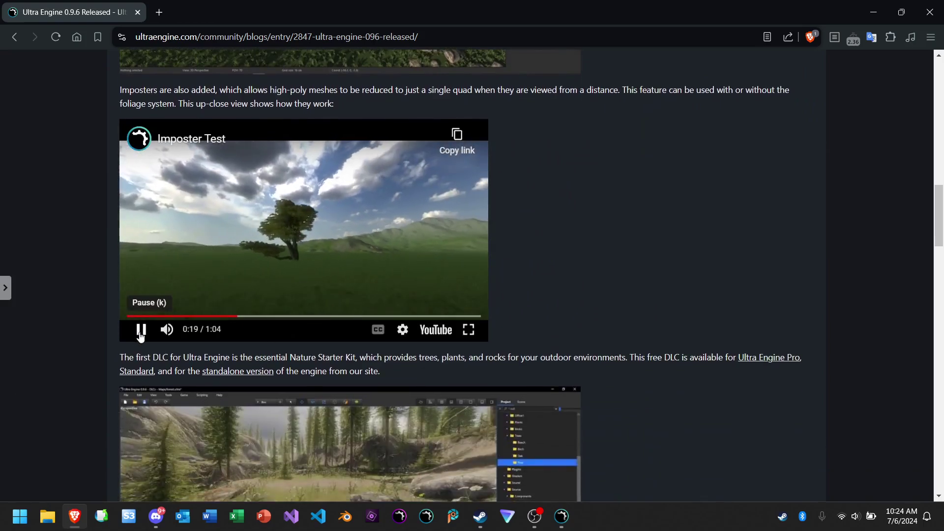
click(141, 330)
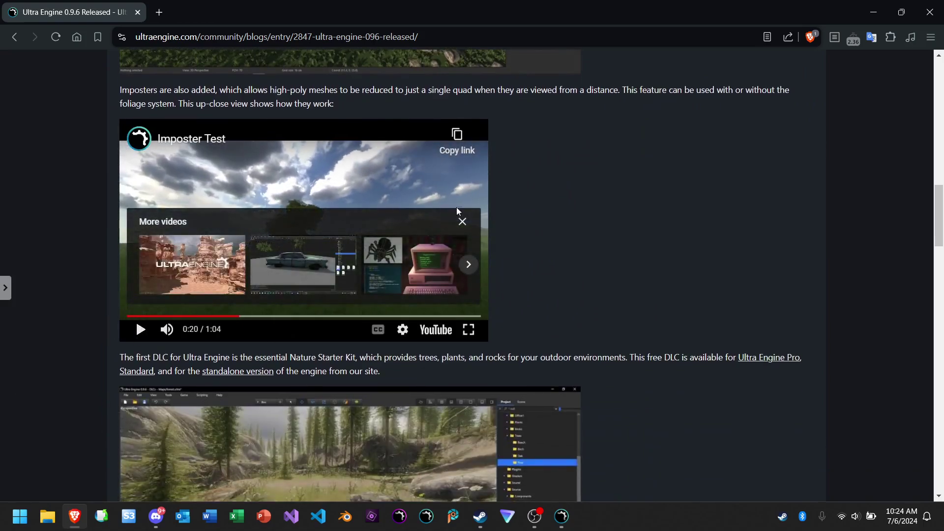
click(462, 223)
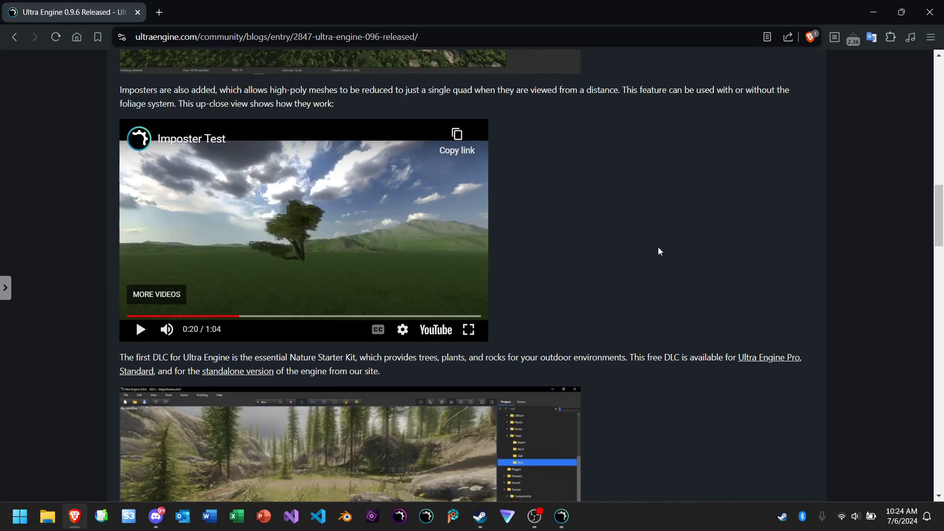
- Read the article's sections on the free Nature Starter Kit DLC and the new model editor animation tools
scroll(658, 246, down, 5)
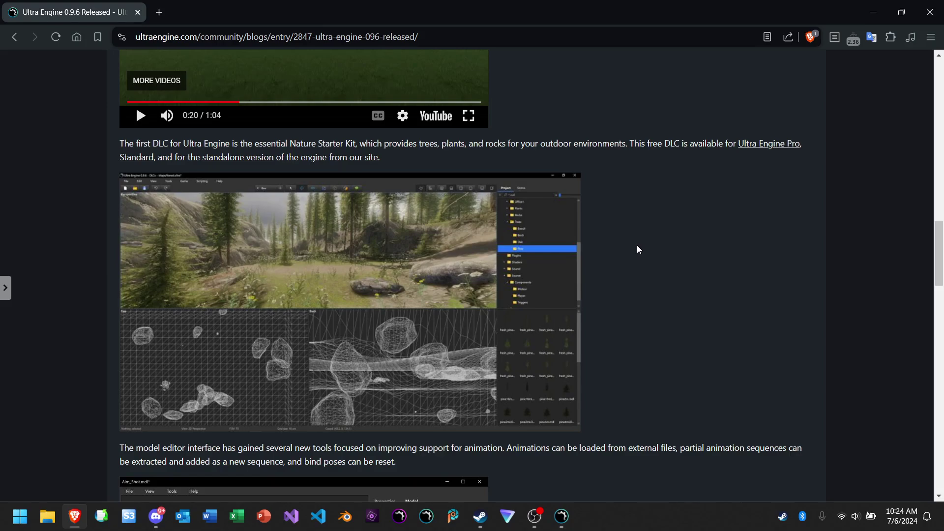
scroll(638, 249, down, 2)
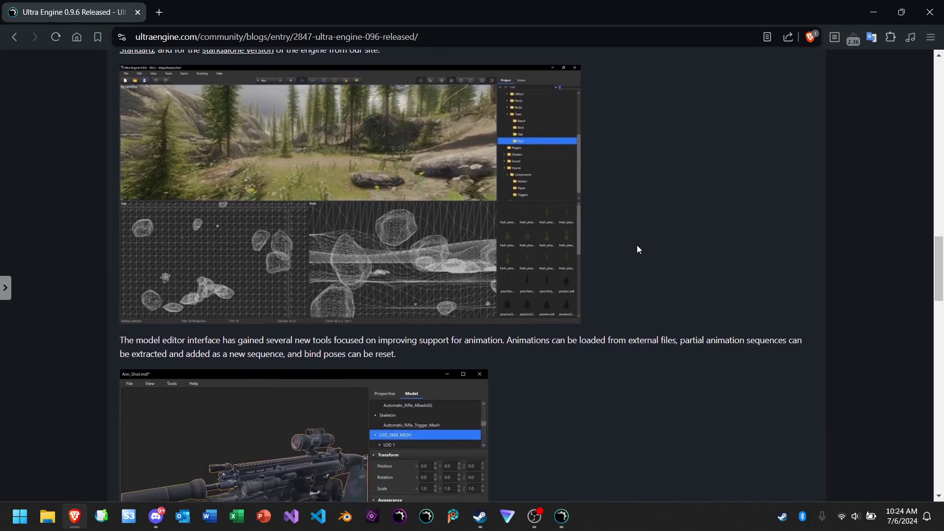
scroll(638, 250, up, 1)
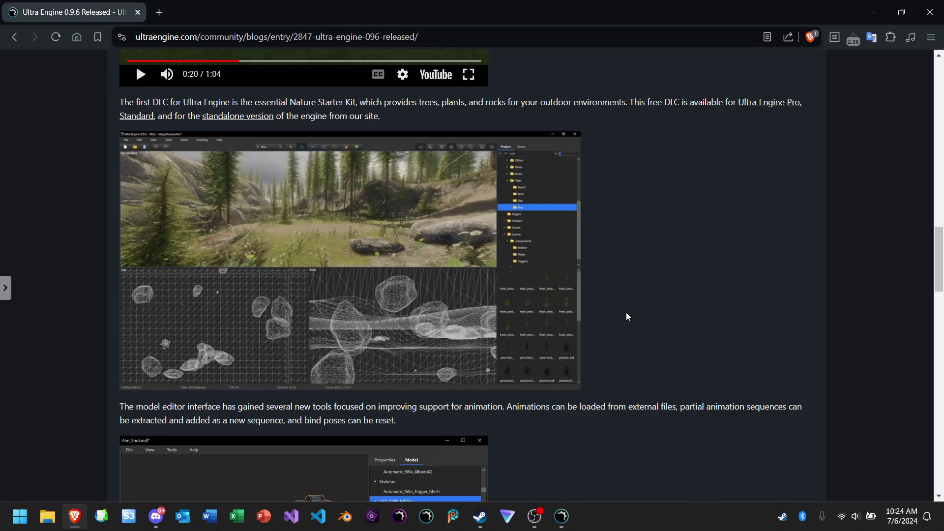
- Read the article's section on the new Asset Library and its AmbientCG.com integration
scroll(626, 311, down, 1)
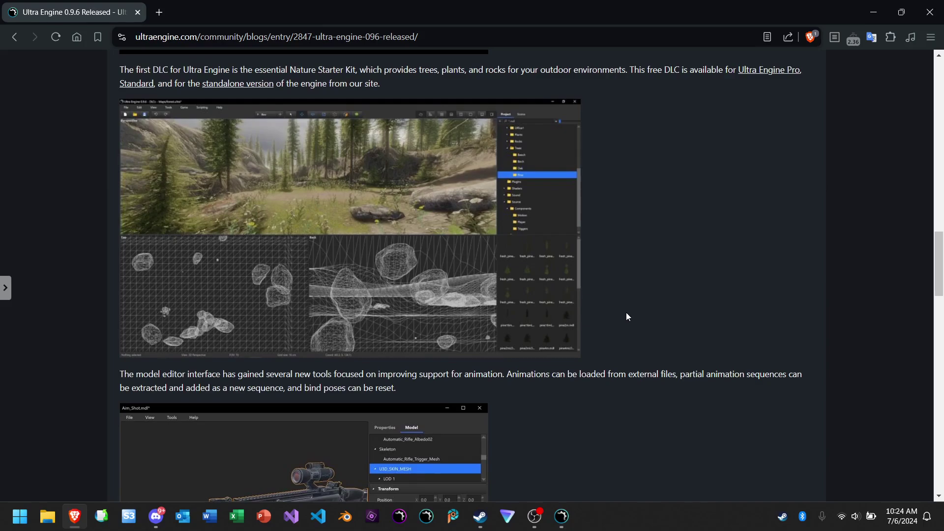
scroll(626, 313, down, 4)
scroll(626, 312, down, 1)
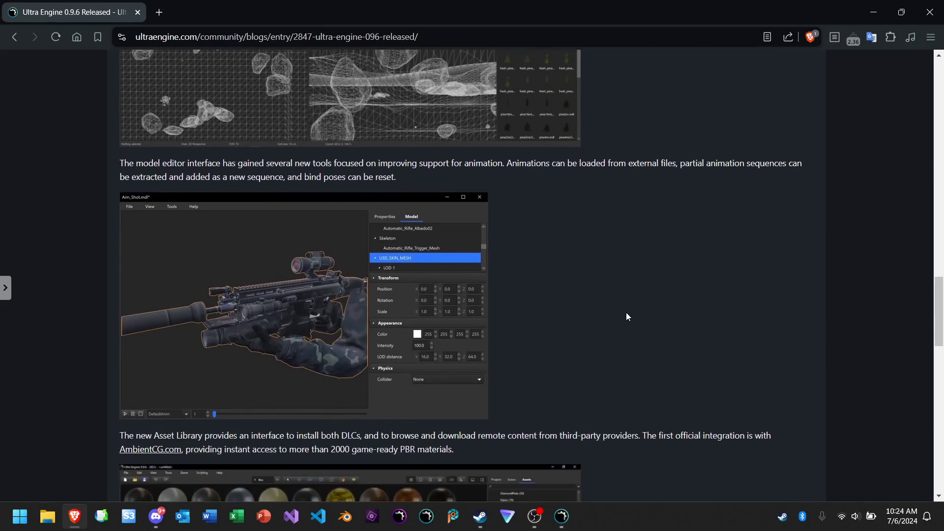
scroll(626, 316, down, 4)
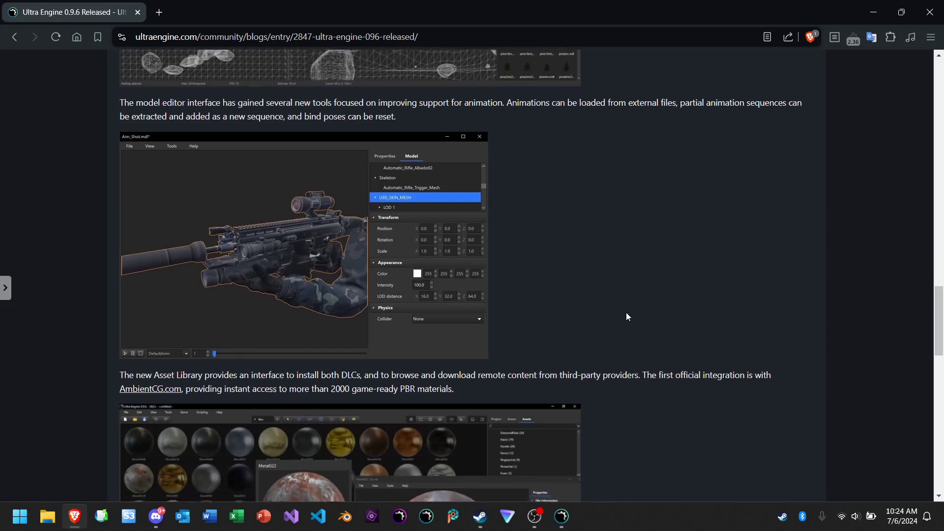
scroll(626, 316, down, 1)
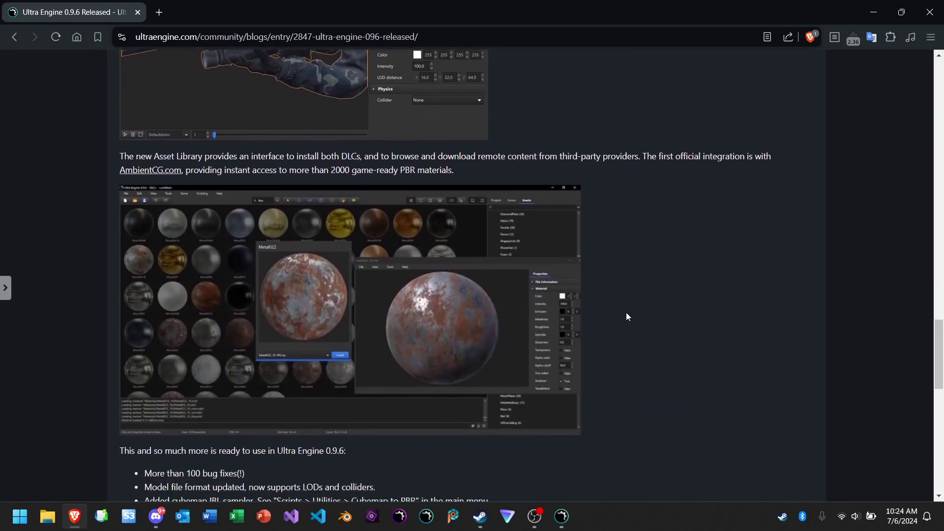
right_click(627, 316)
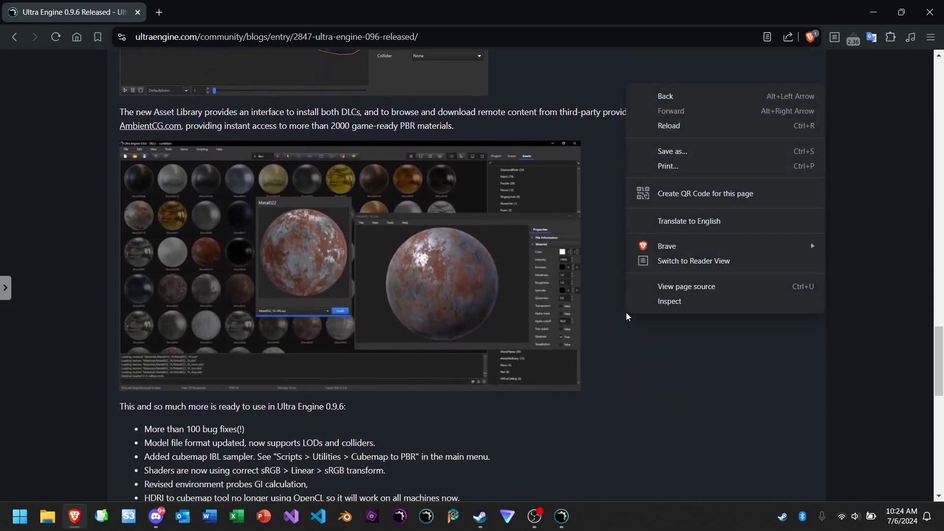
click(594, 384)
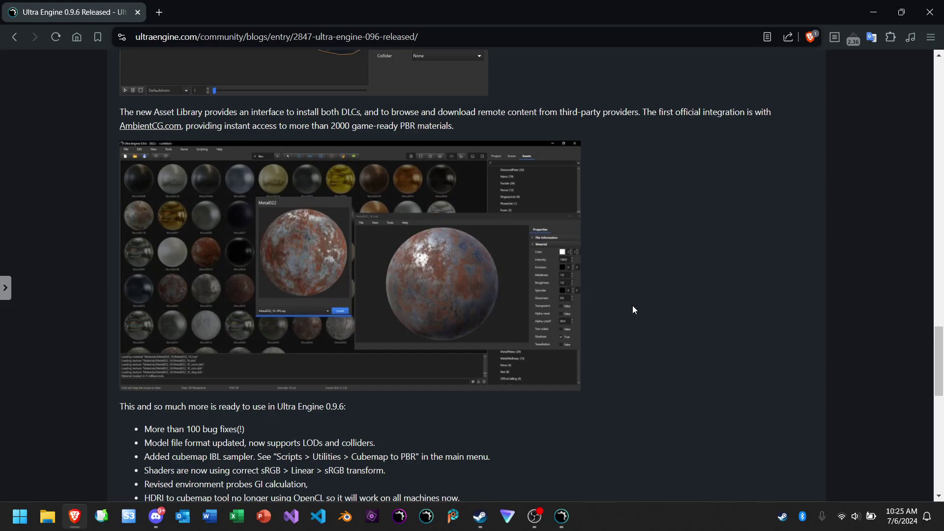
- Review the article's bulleted list of further 0.9.6 changes and return to the start of the article
scroll(633, 310, down, 4)
scroll(633, 310, down, 3)
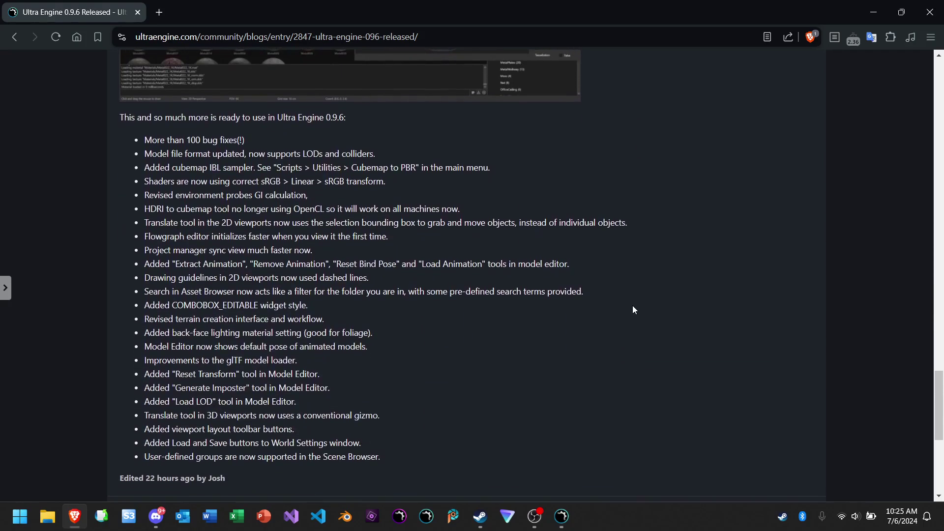
scroll(633, 310, up, 20)
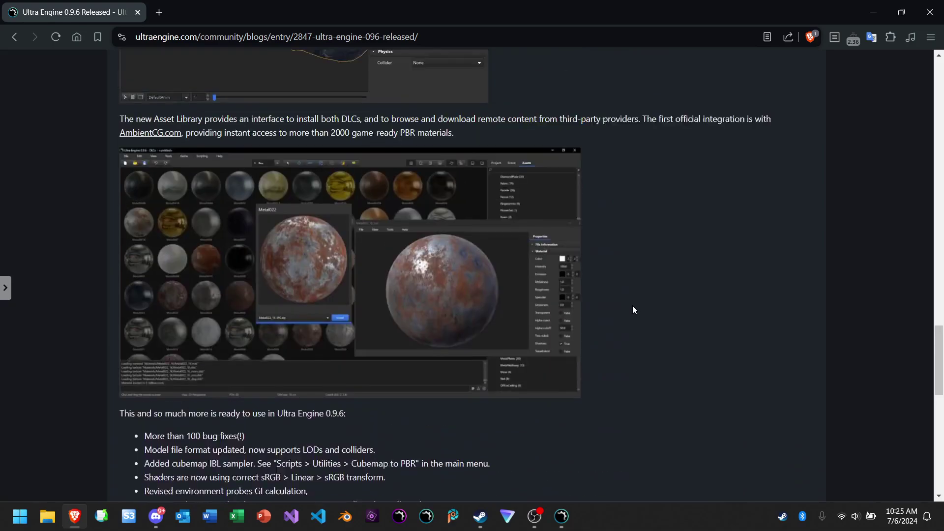
scroll(633, 310, up, 6)
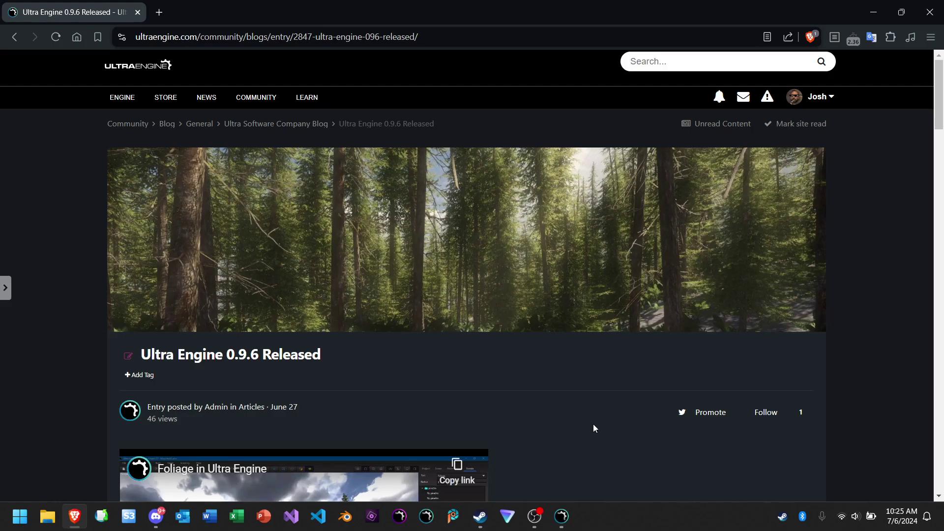
click(900, 520)
click(543, 443)
click(900, 519)
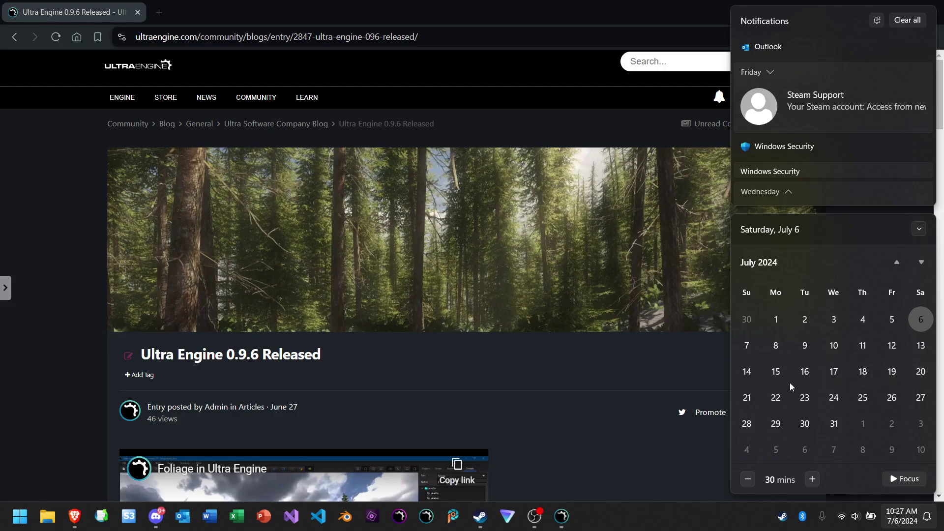
click(598, 401)
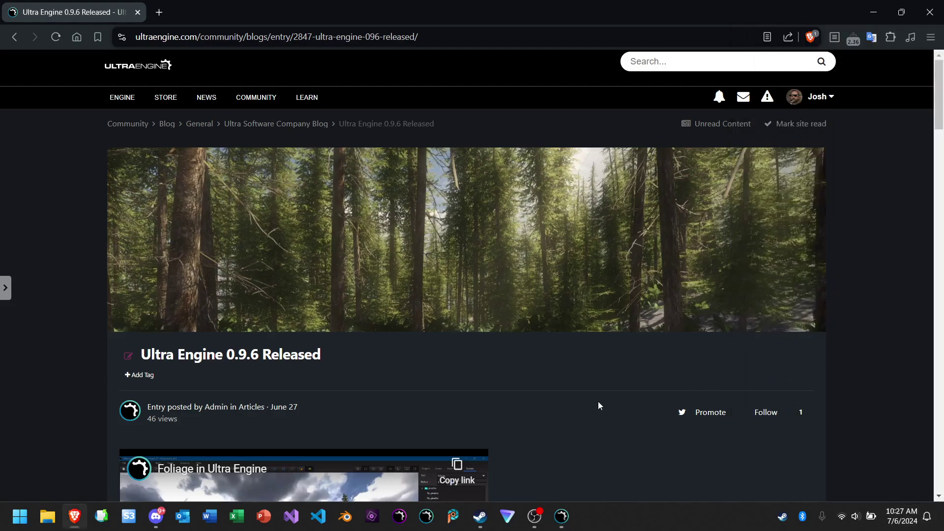
- Skim the article's foliage and imposter sections once more and open the site's community forums
scroll(598, 394, down, 10)
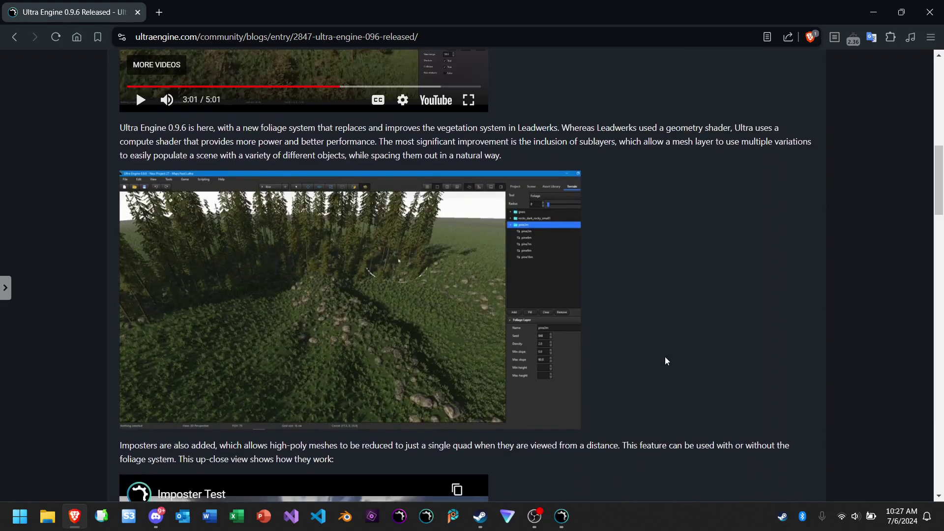
scroll(666, 360, down, 7)
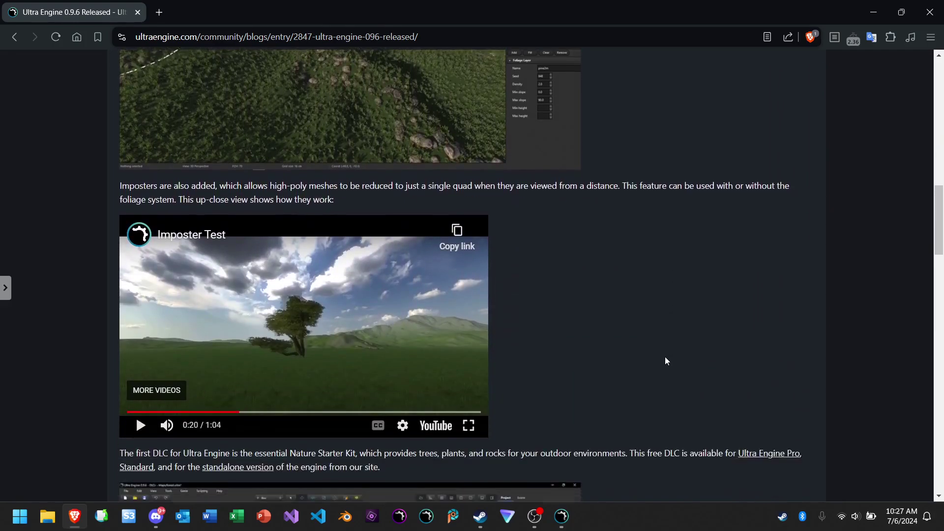
key(Home)
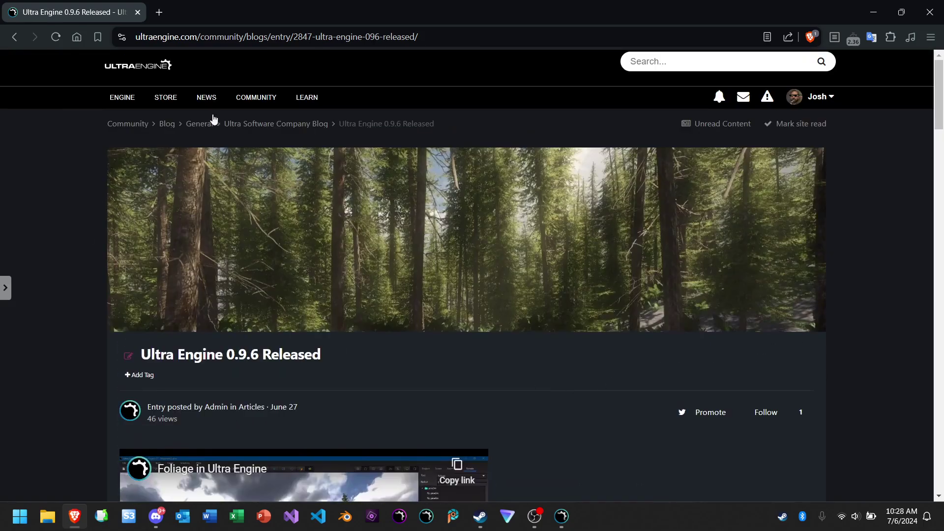
click(248, 104)
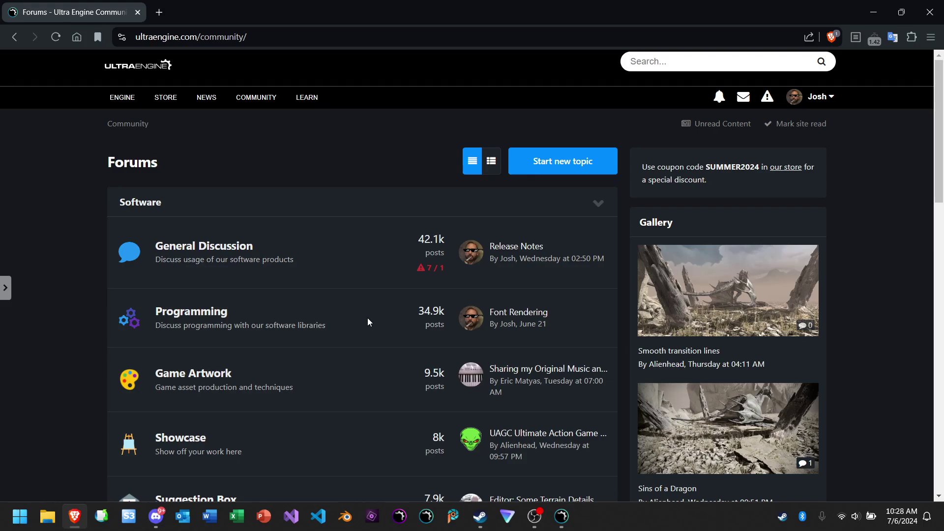
- Switch to the Ultra Engine Pro editor and view the Models folder and the root files of New Project 6
click(562, 517)
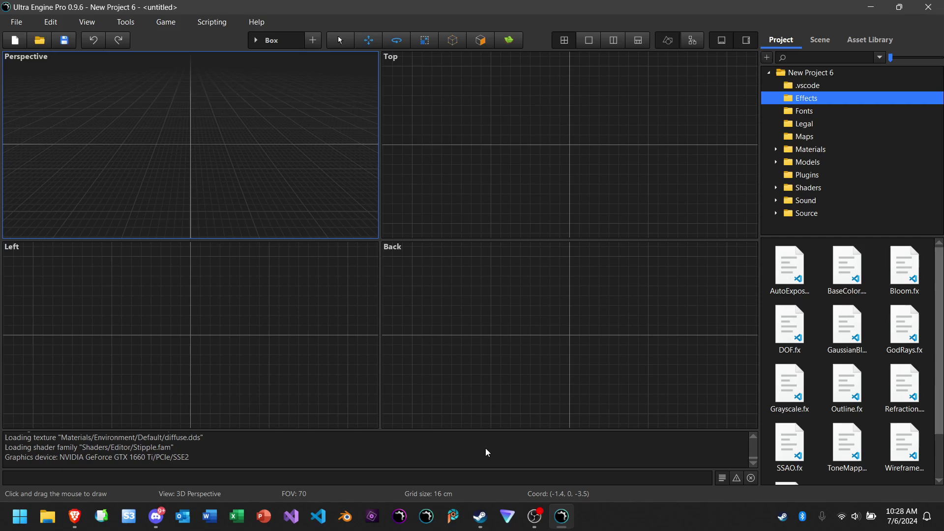
double_click(814, 162)
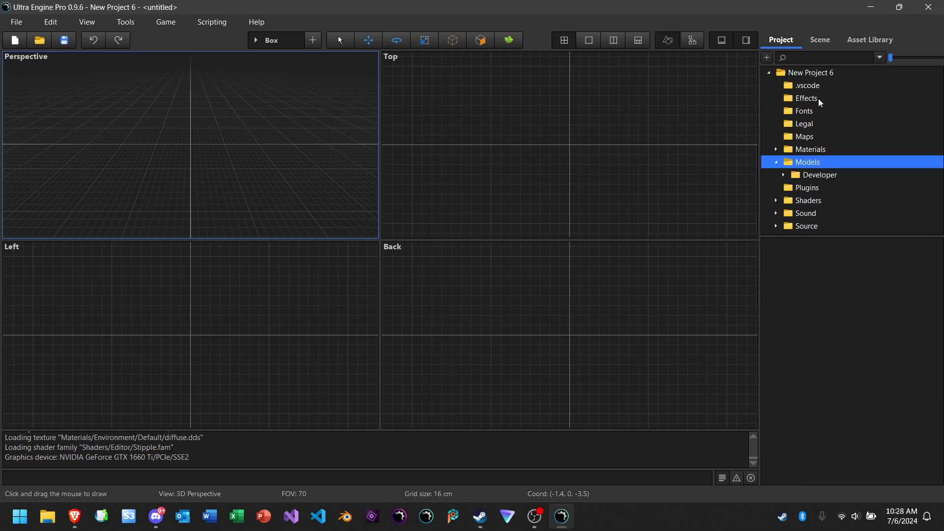
click(814, 73)
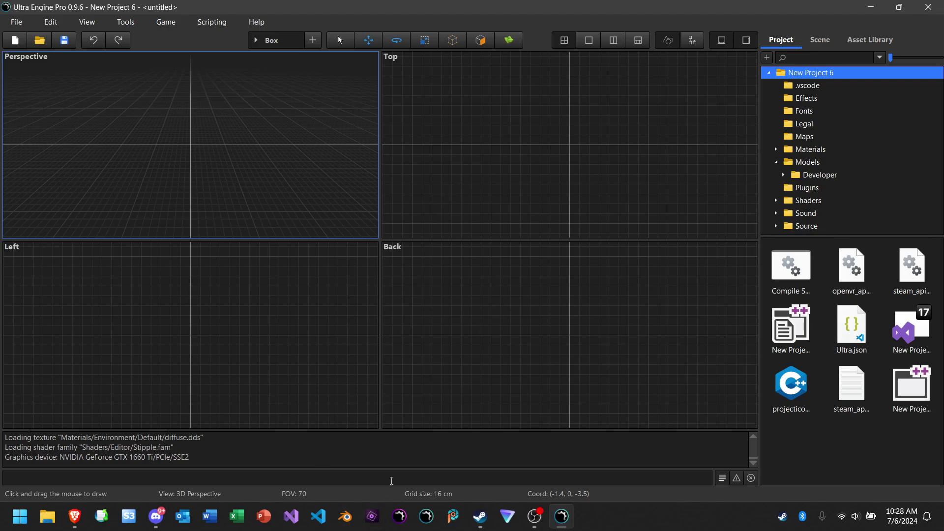
click(503, 146)
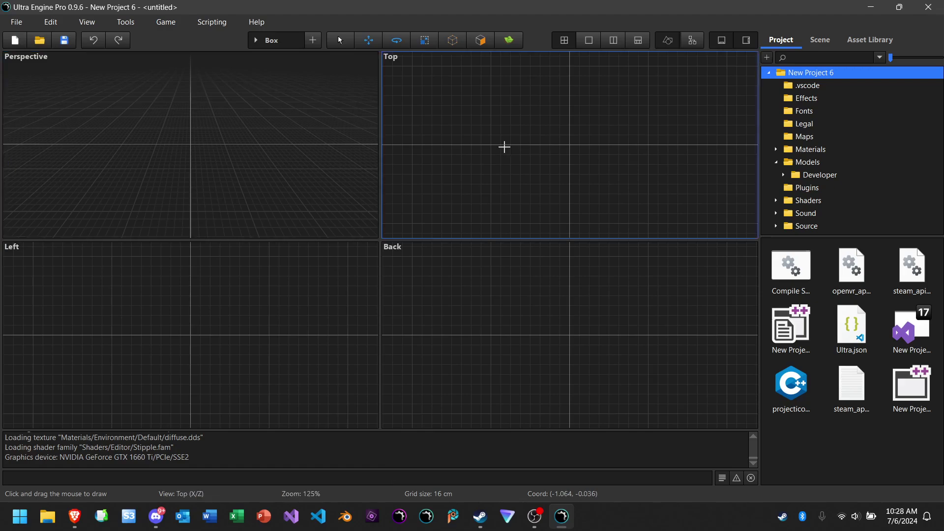
click(242, 161)
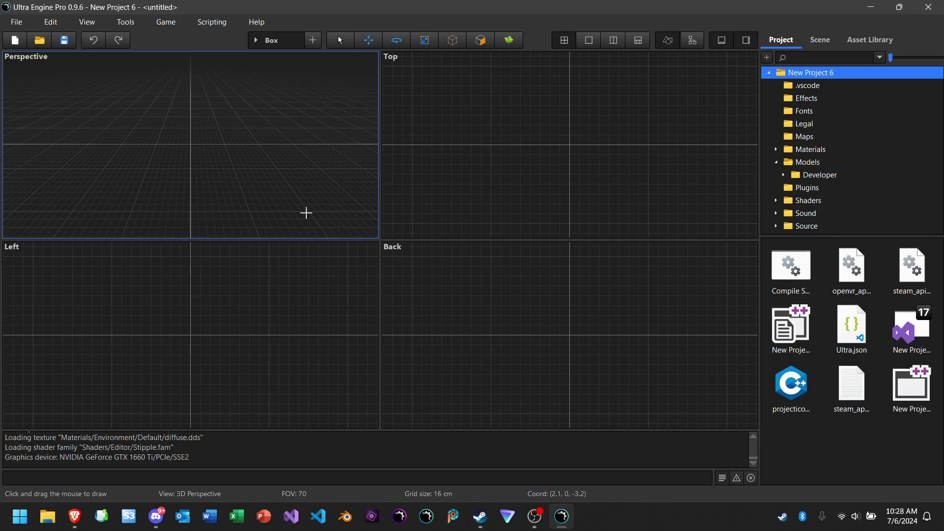
- Switch from the editor to the community forums in Brave and on to the Ultra Engine voice call in Discord
mouse_move(71, 515)
click(74, 525)
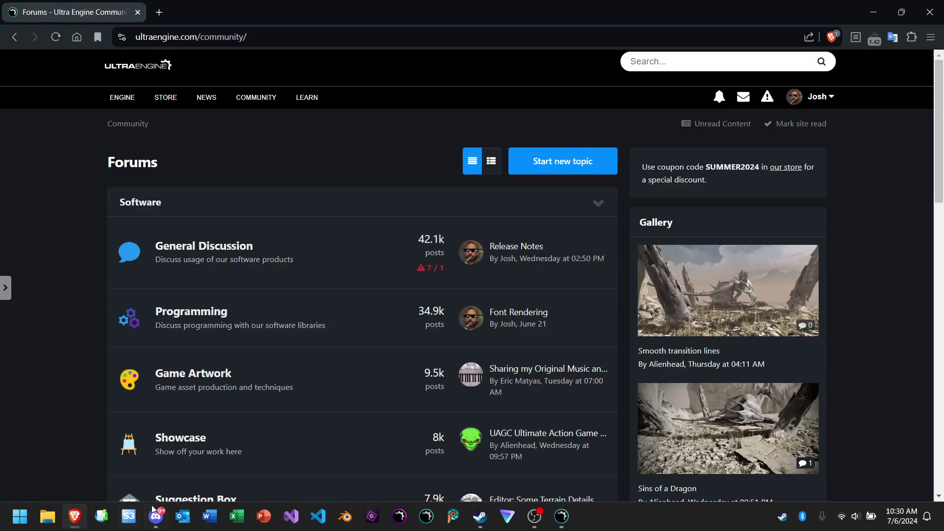
click(161, 518)
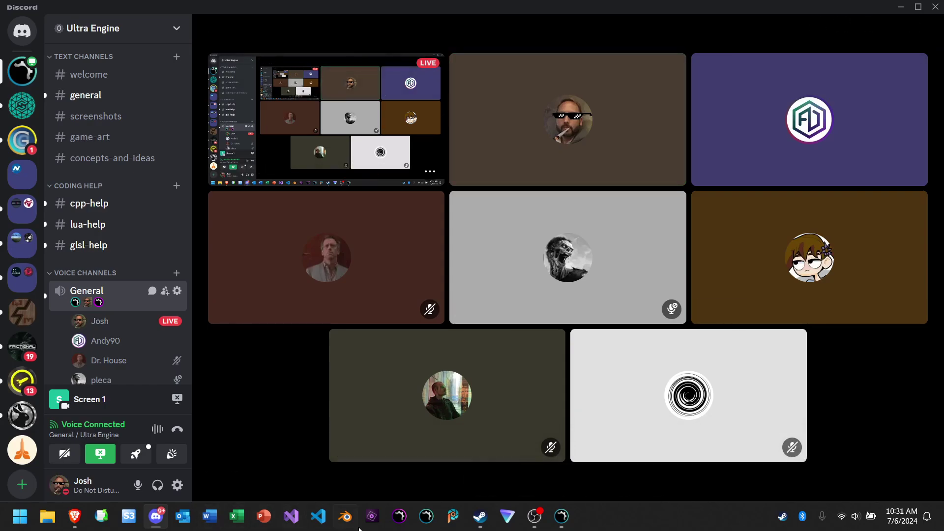
- Return to the Ultra Engine Pro editor and show the terrain creation settings
click(561, 516)
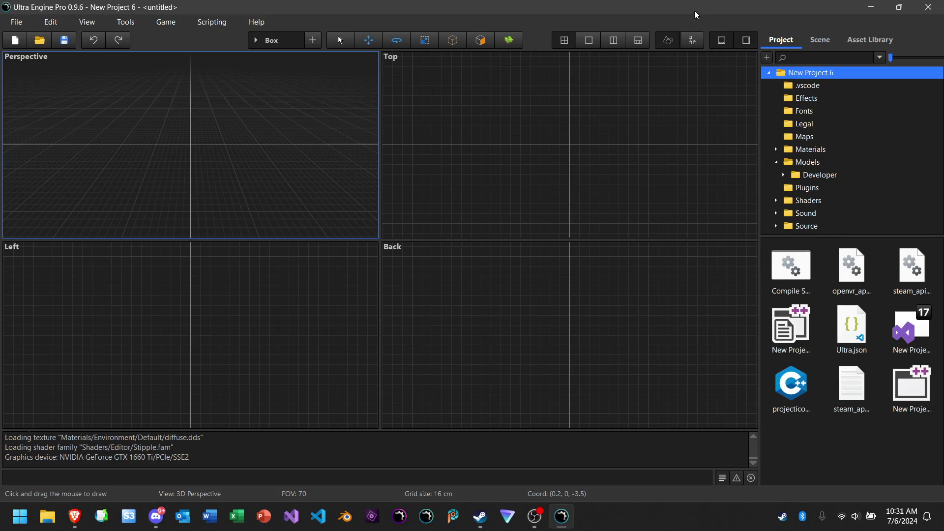
click(343, 40)
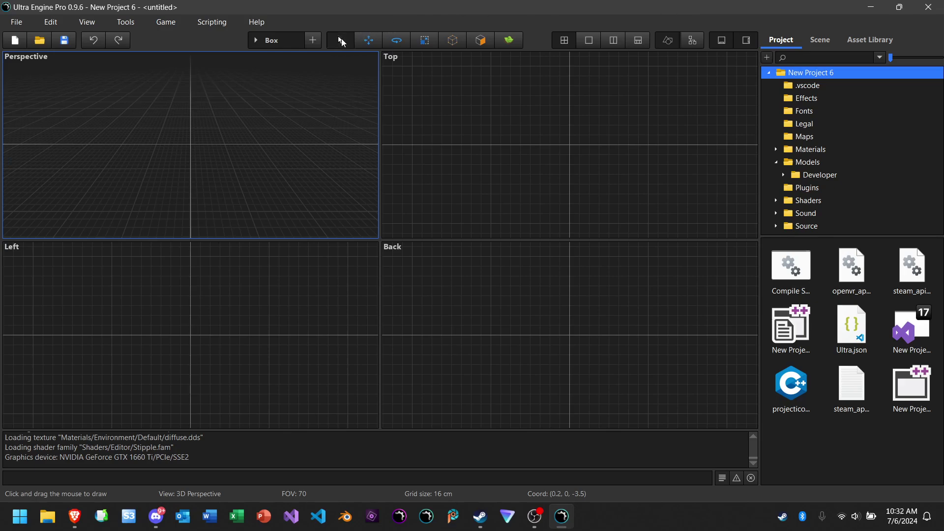
click(292, 40)
click(511, 43)
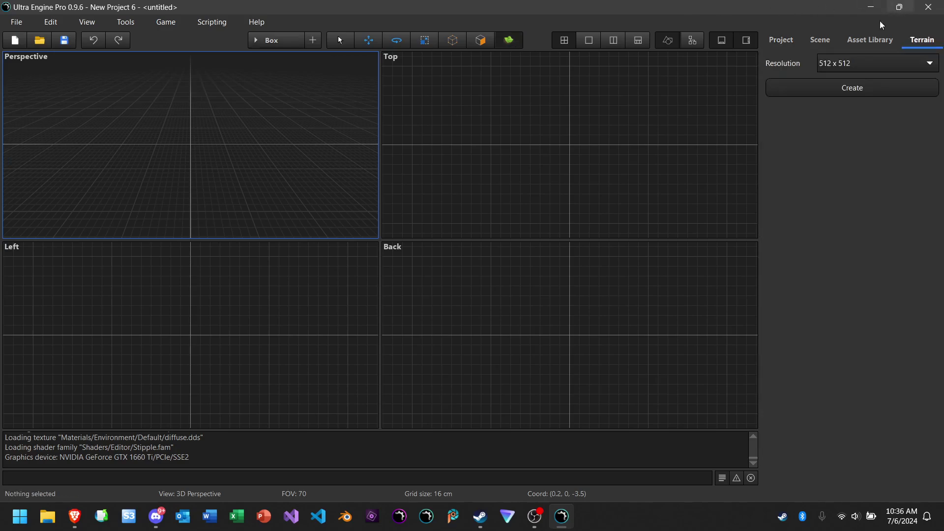
- Browse the EveningSkyHDRI assets under AmbientCG's HDRI category in the Asset Library
click(864, 43)
double_click(808, 90)
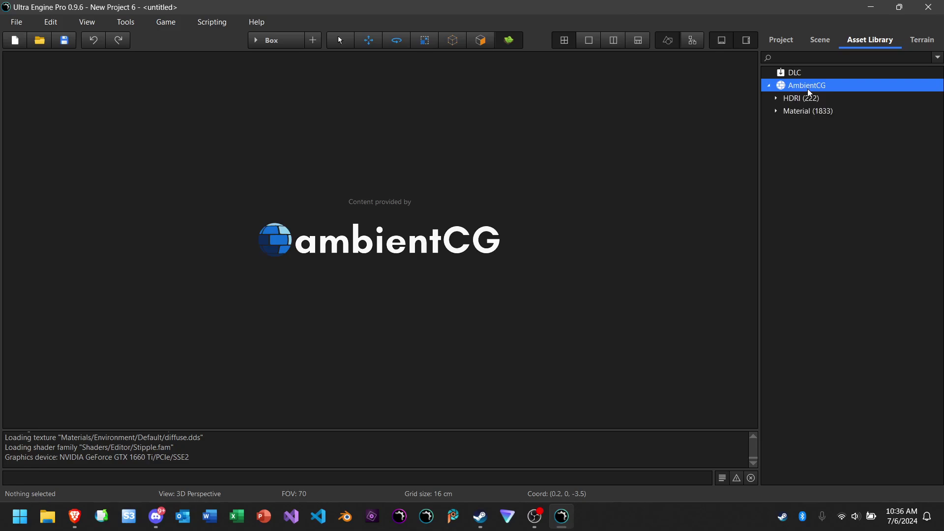
double_click(805, 101)
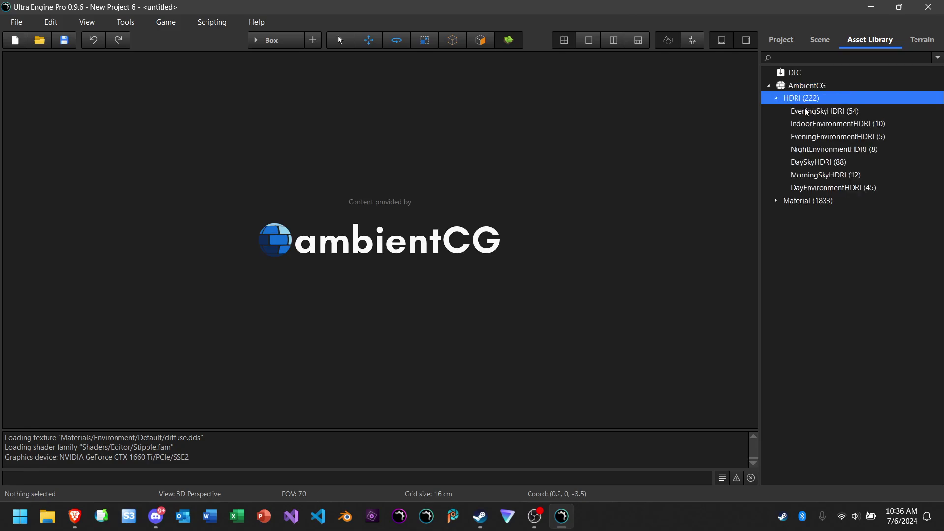
click(805, 112)
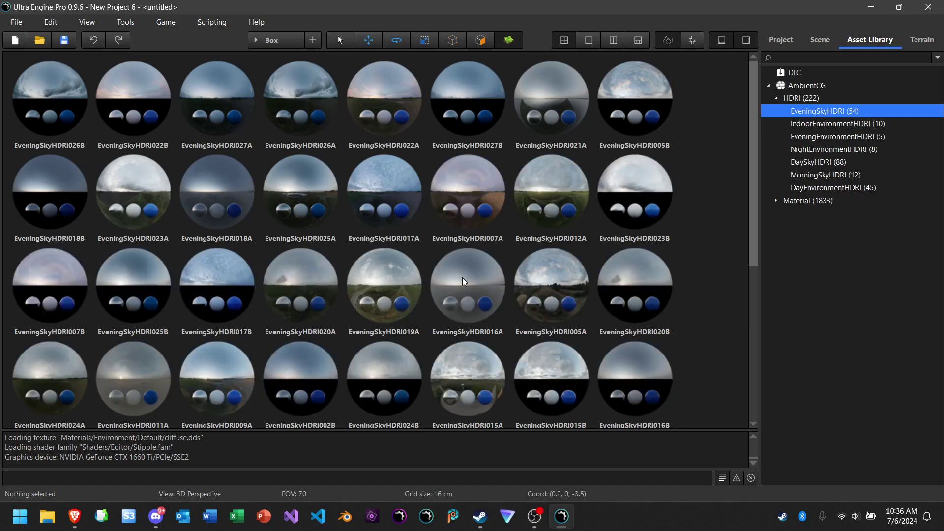
scroll(462, 279, down, 5)
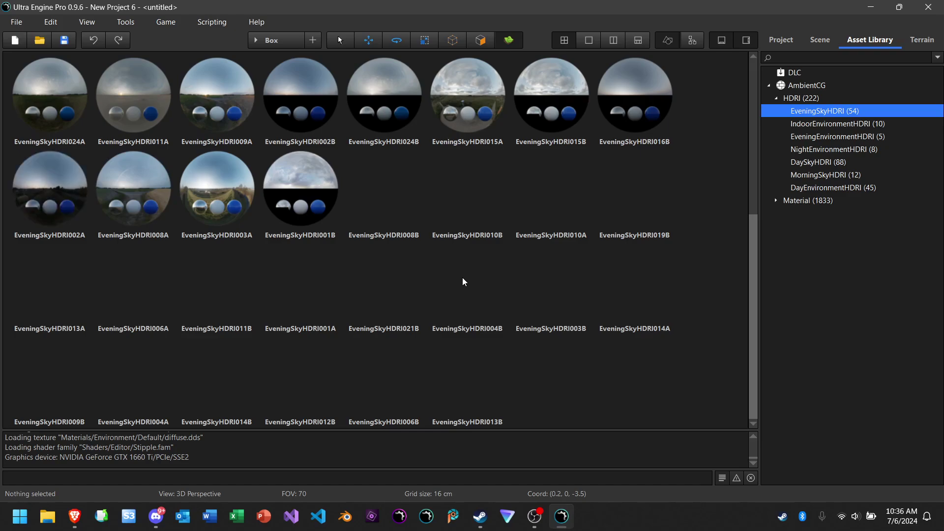
- Launch the standalone Ultra Engine 0.9.6 editor, close it and switch back to Ultra Engine Pro
click(563, 517)
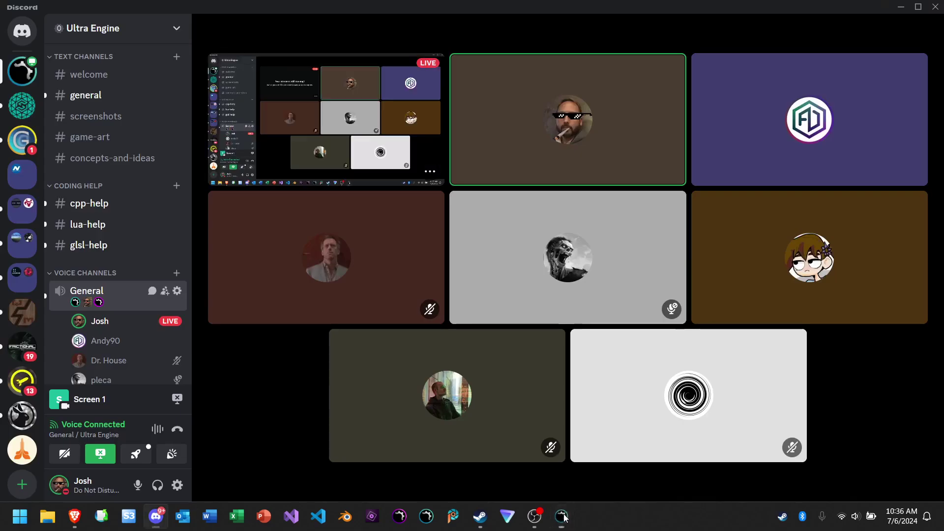
click(427, 516)
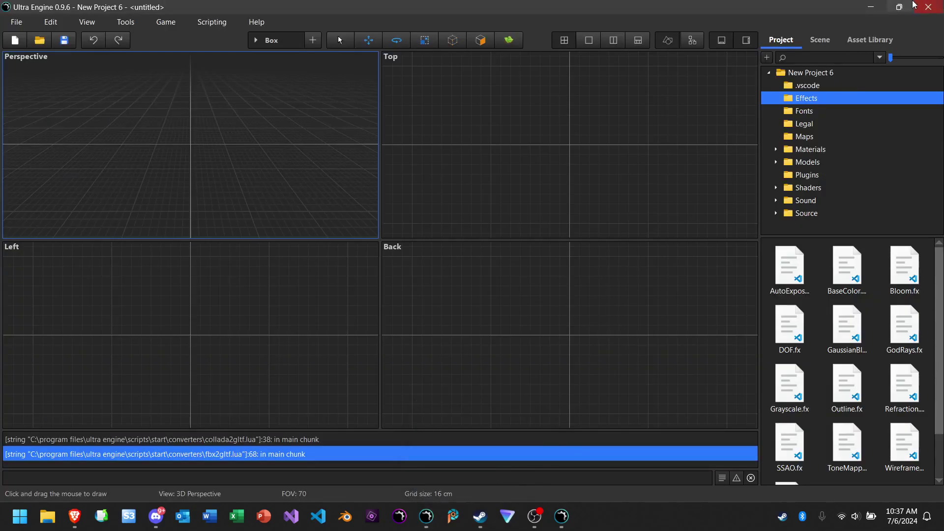
click(925, 8)
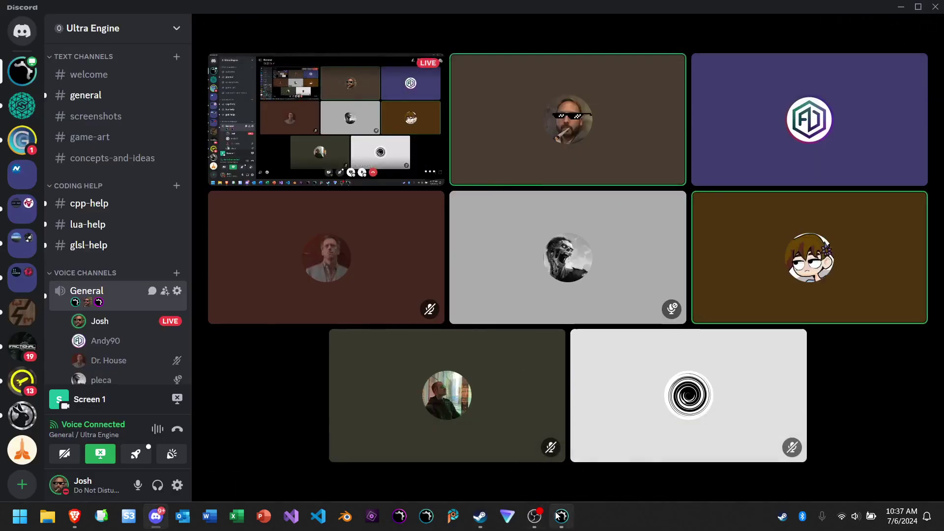
click(558, 517)
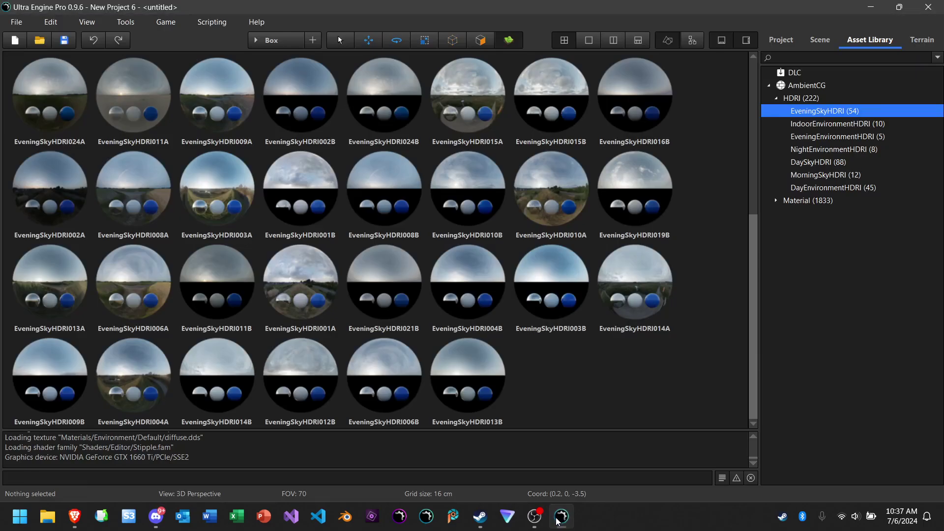
- Create a flat box brush in the Perspective view, about 5.6 m by 2.24 m and 32 cm high
click(780, 39)
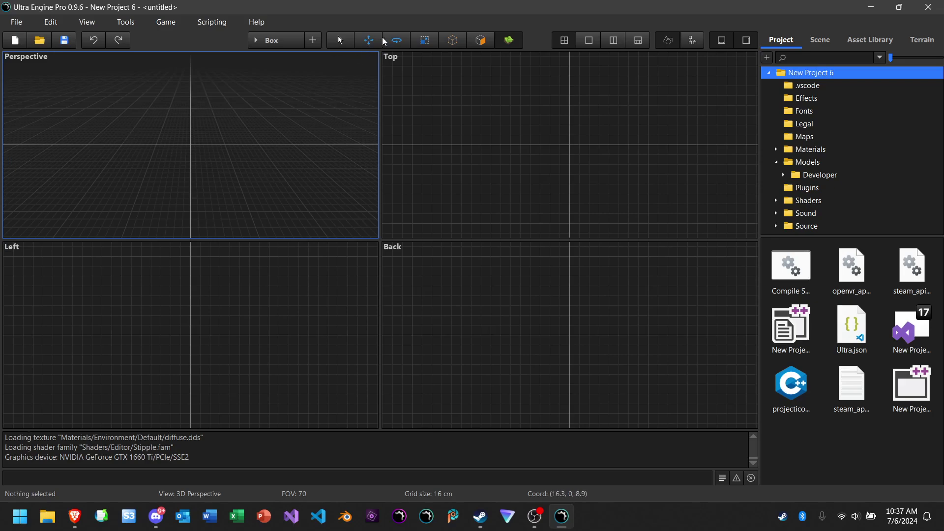
click(279, 40)
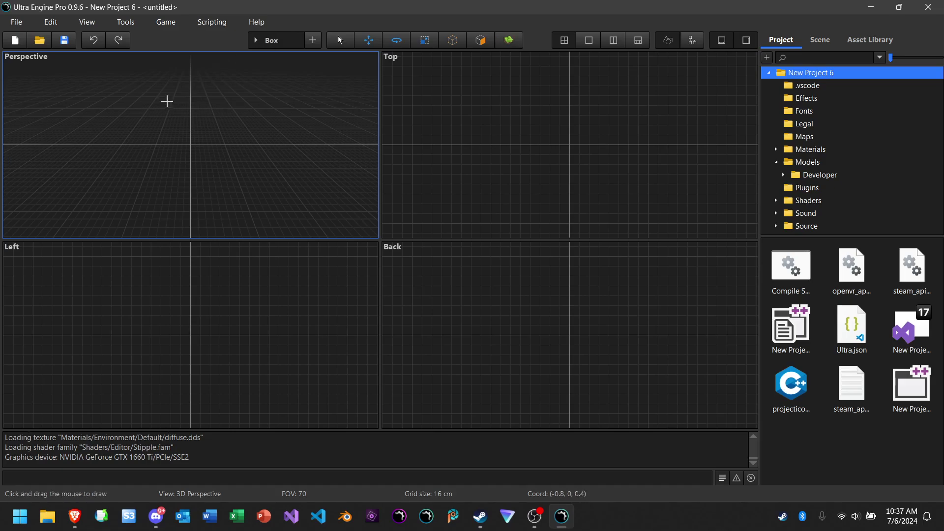
drag(131, 129, 294, 171)
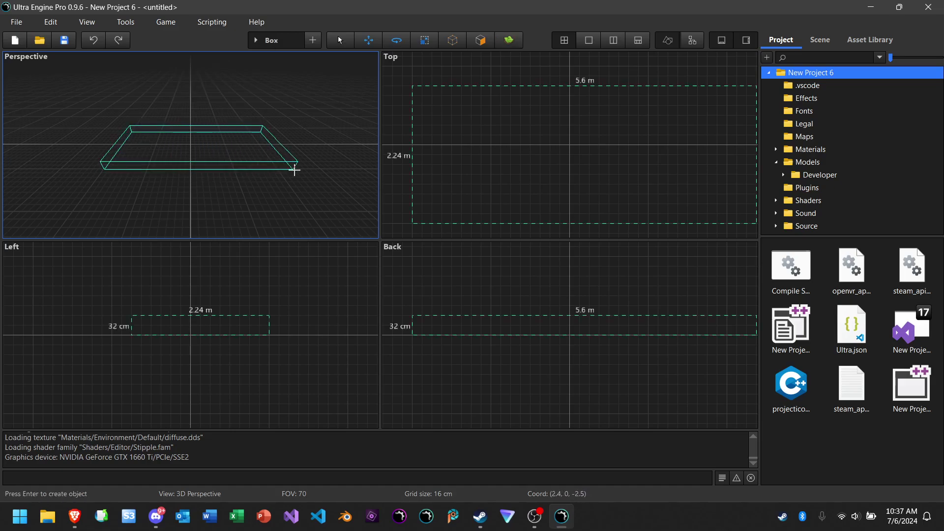
key(Return)
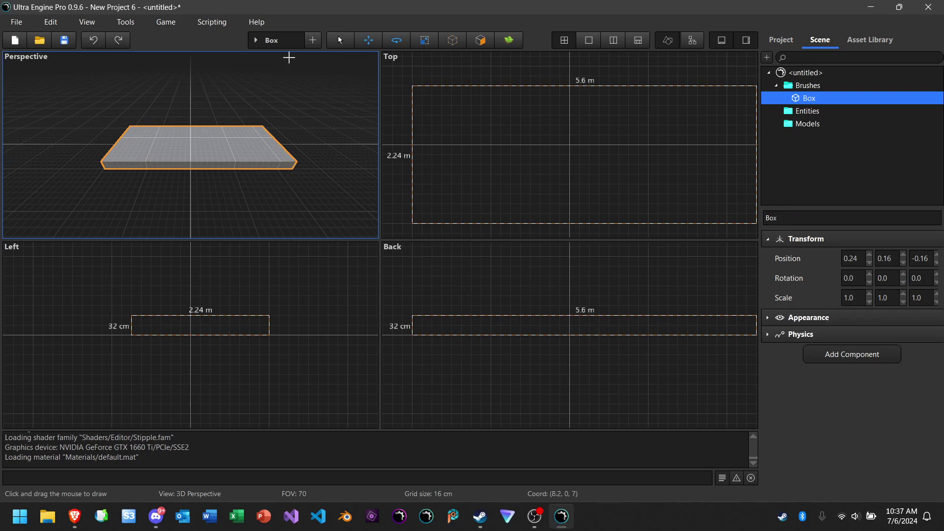
- Clear the selection and reselect the box brush by its edge in the Top view with the Select tool
click(402, 96)
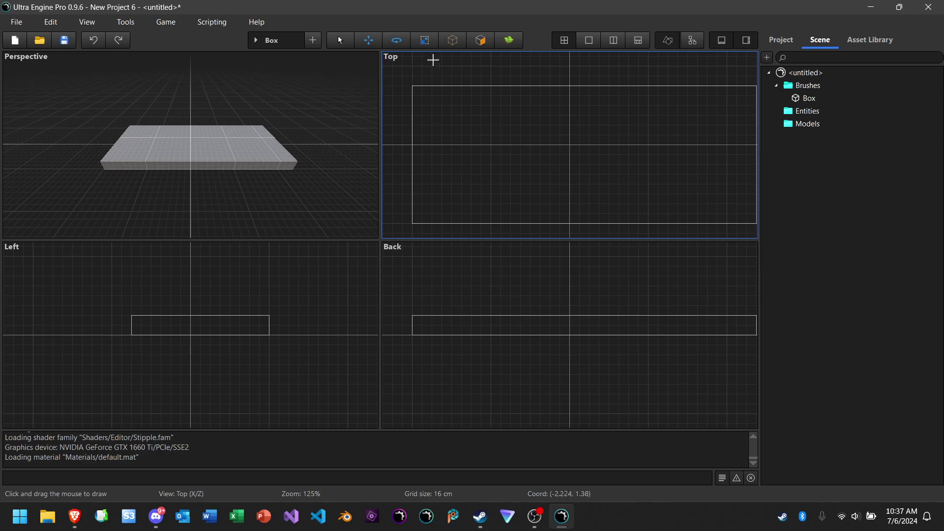
click(340, 40)
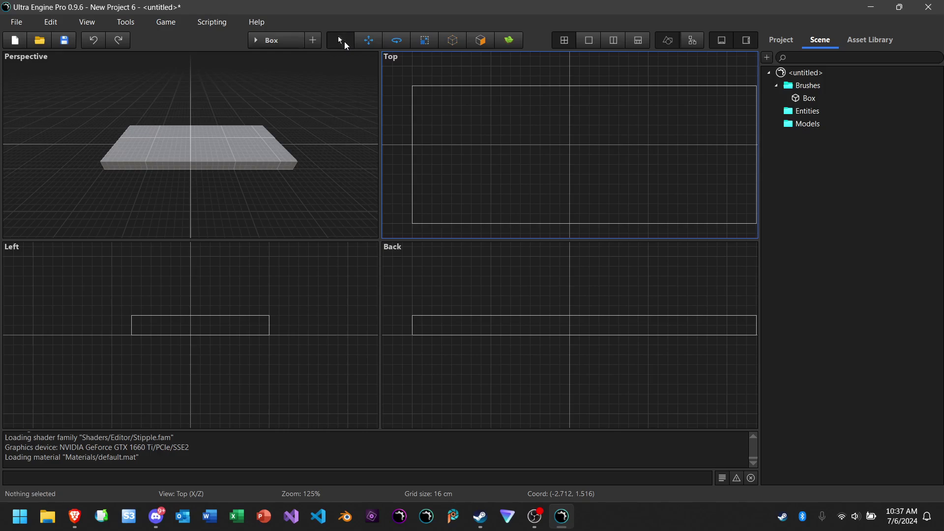
click(412, 129)
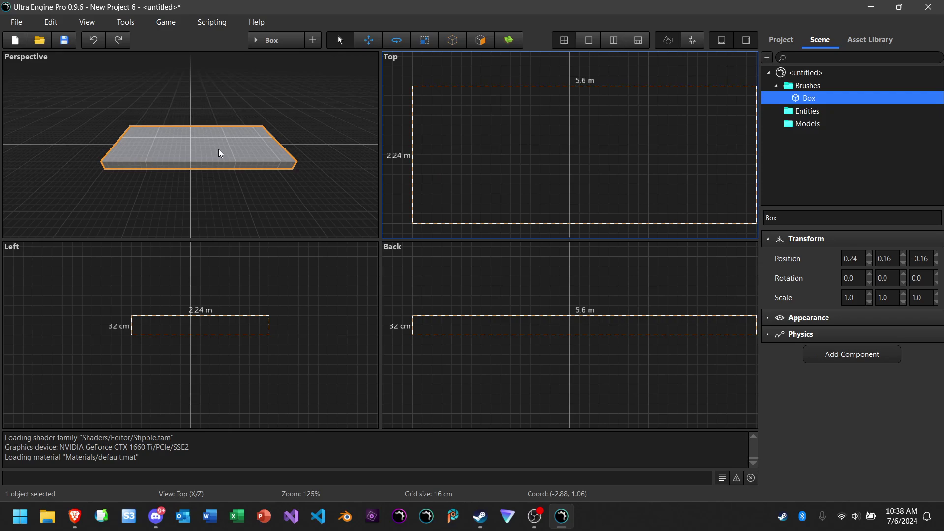
- Create a second box brush of about 5.44 m by 2.08 m in the Top view, raised to rest on the first box
click(281, 42)
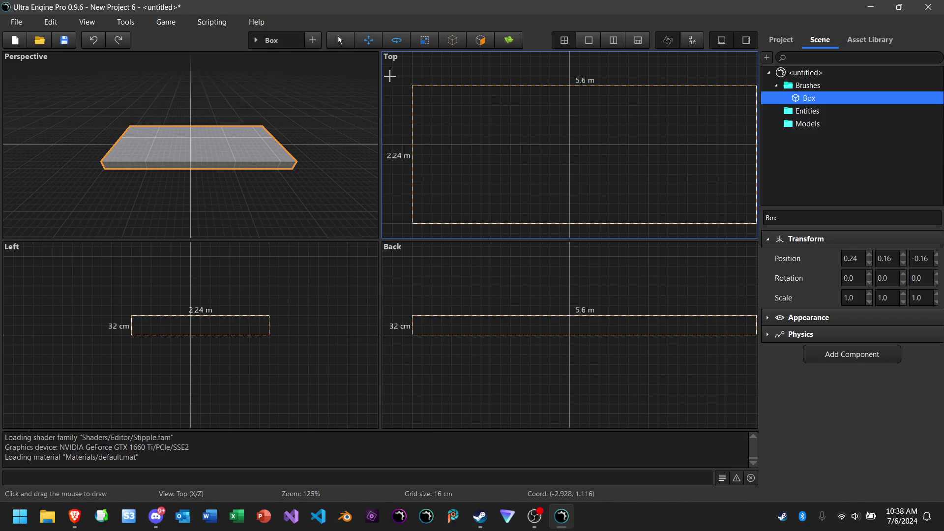
drag(392, 76, 726, 203)
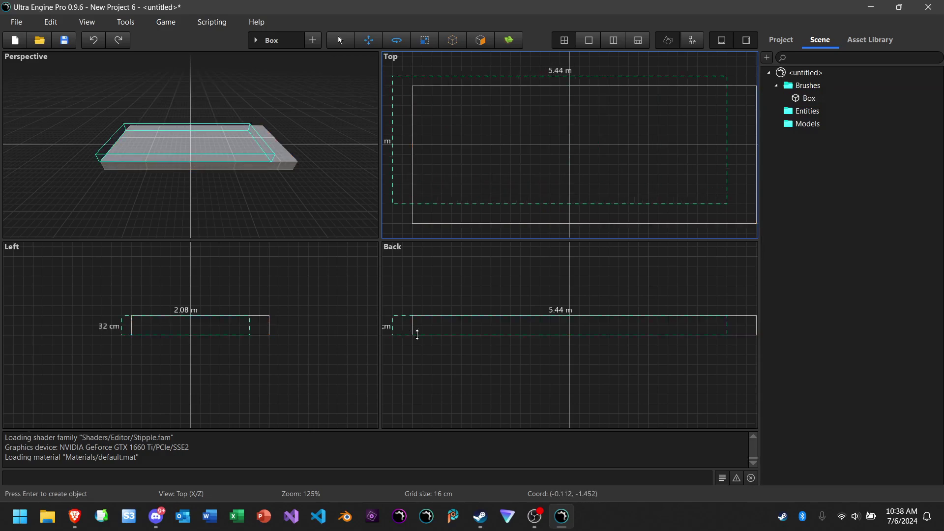
drag(457, 325, 457, 302)
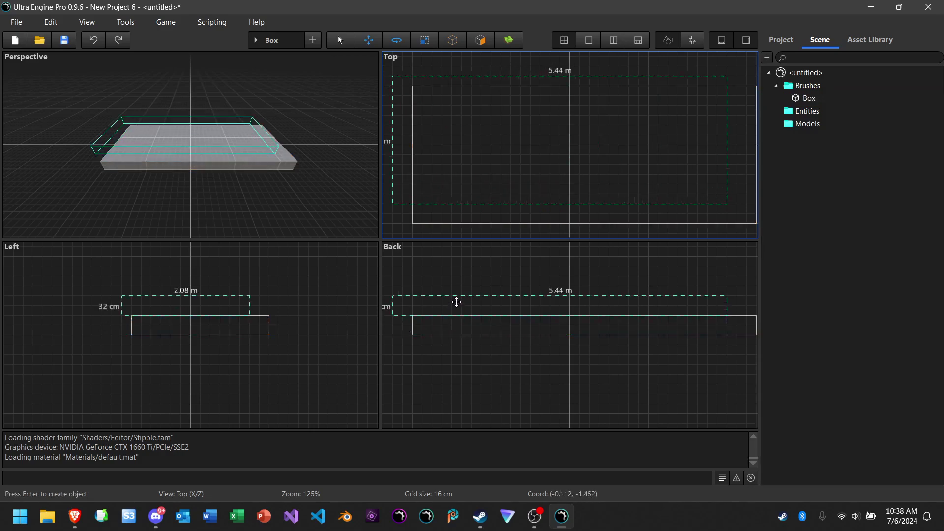
key(Return)
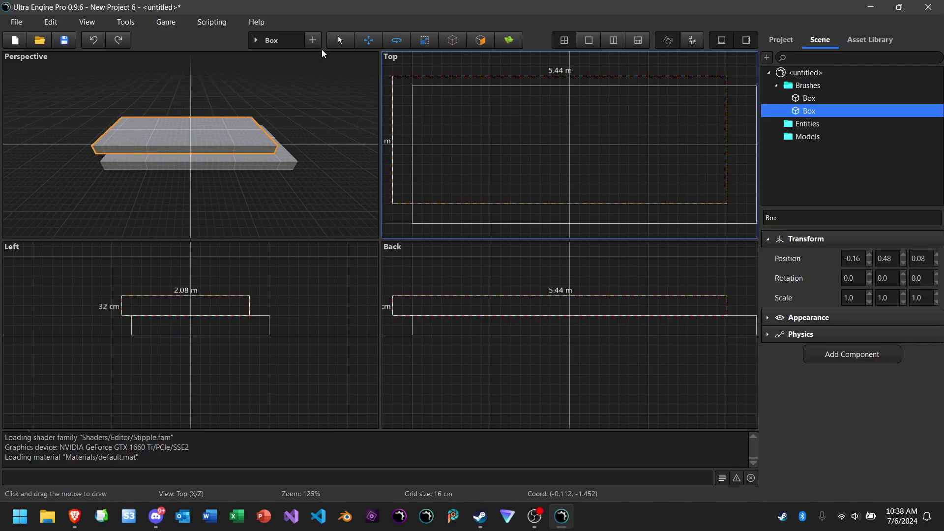
- Select and deselect the lower box brush in the Perspective view, and glance at the project files before returning to the scene tree
click(340, 46)
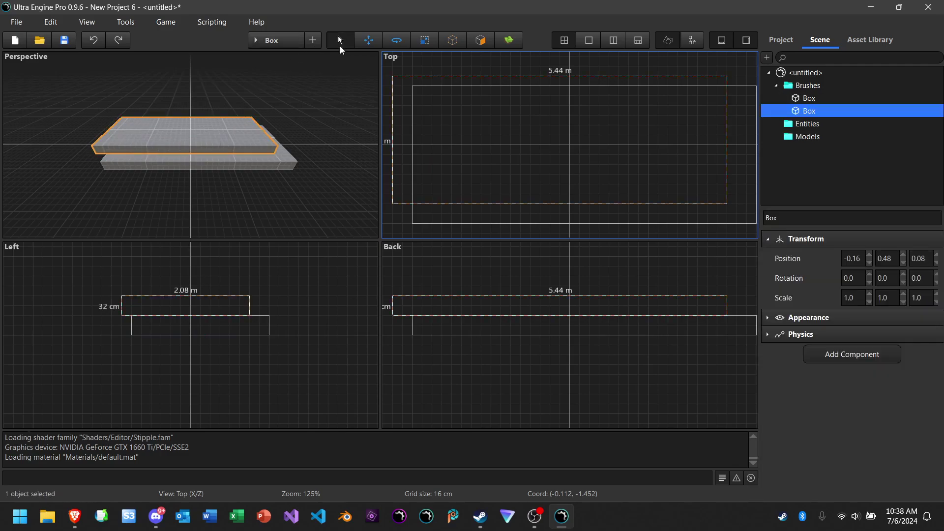
click(272, 168)
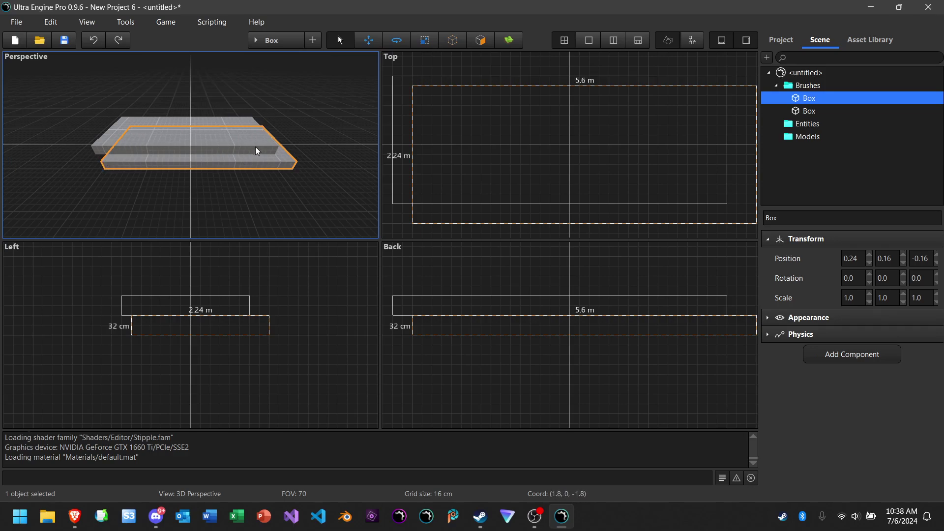
click(324, 141)
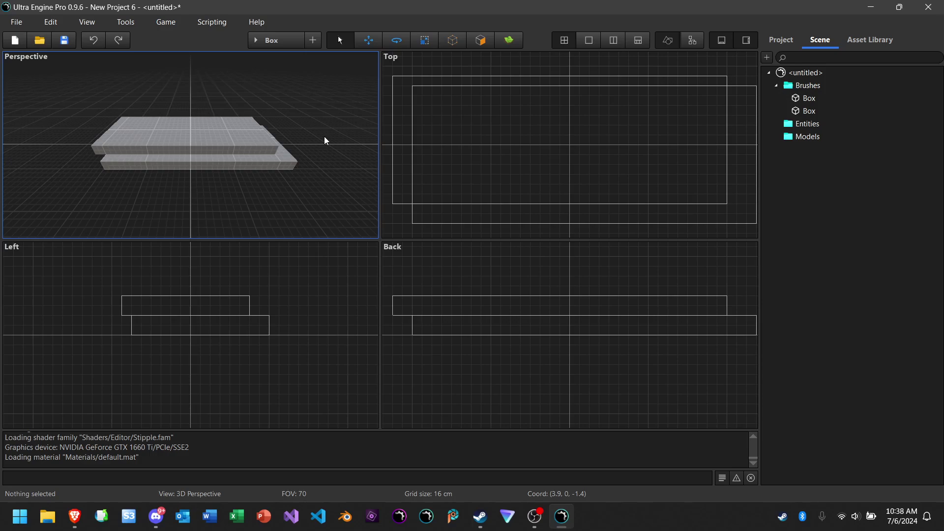
click(780, 40)
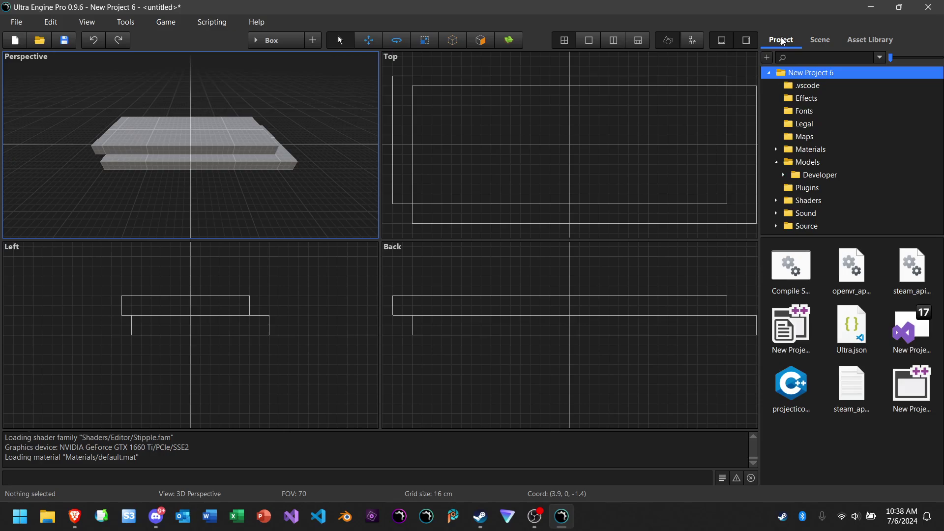
click(814, 41)
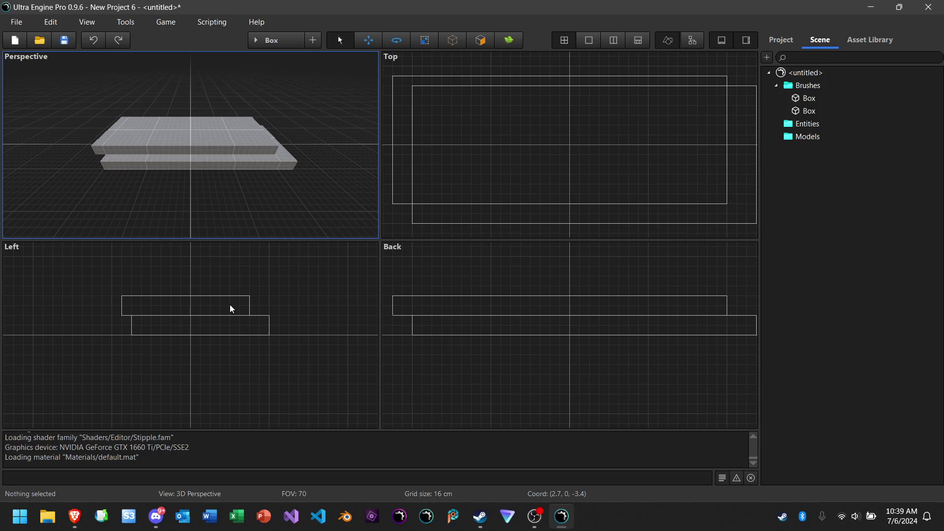
- Switch to Discord, view the general text channel, and return to the General voice call
click(159, 517)
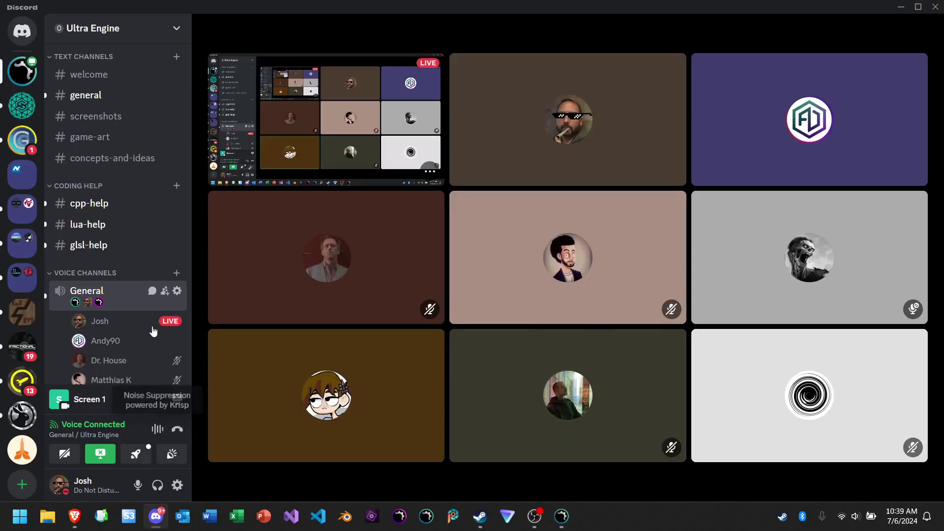
click(87, 95)
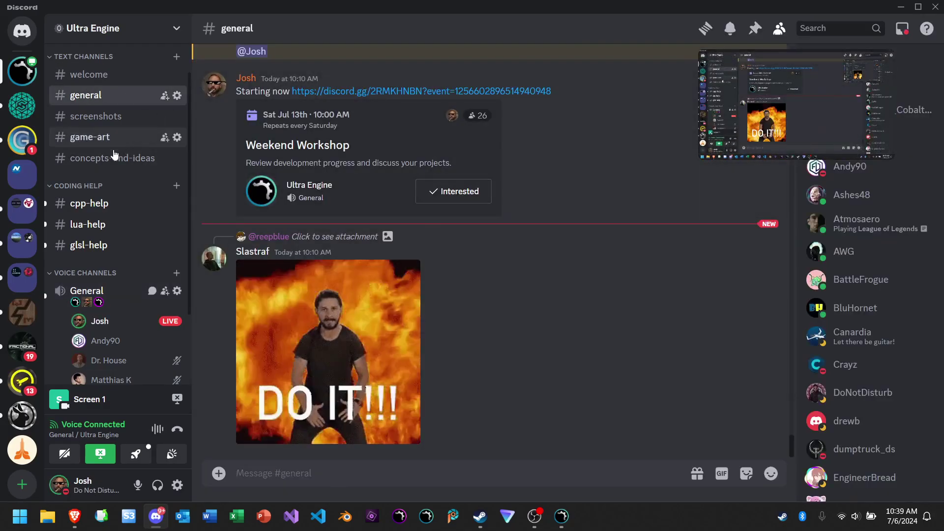
click(115, 295)
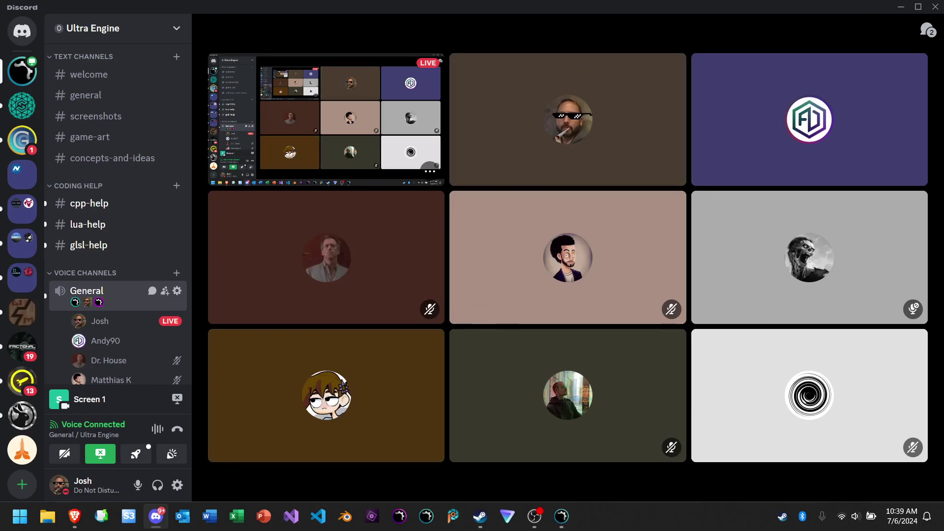
- Return to the Ultra Engine Pro editor, and select and deselect the lower box brush in the Perspective view
click(565, 522)
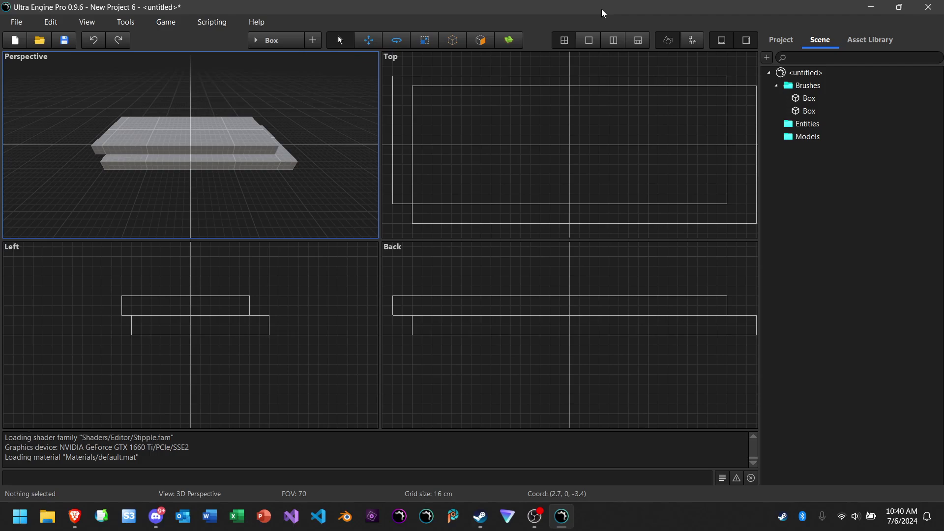
click(286, 169)
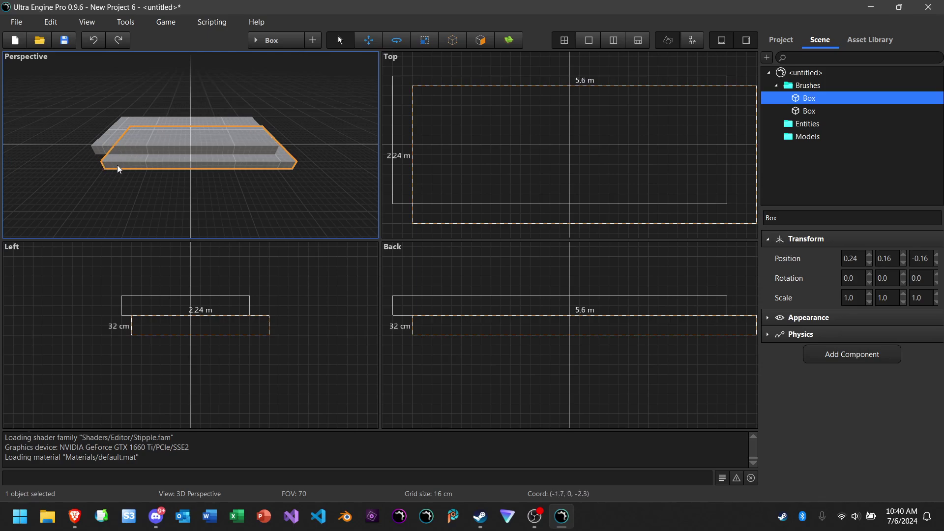
click(311, 111)
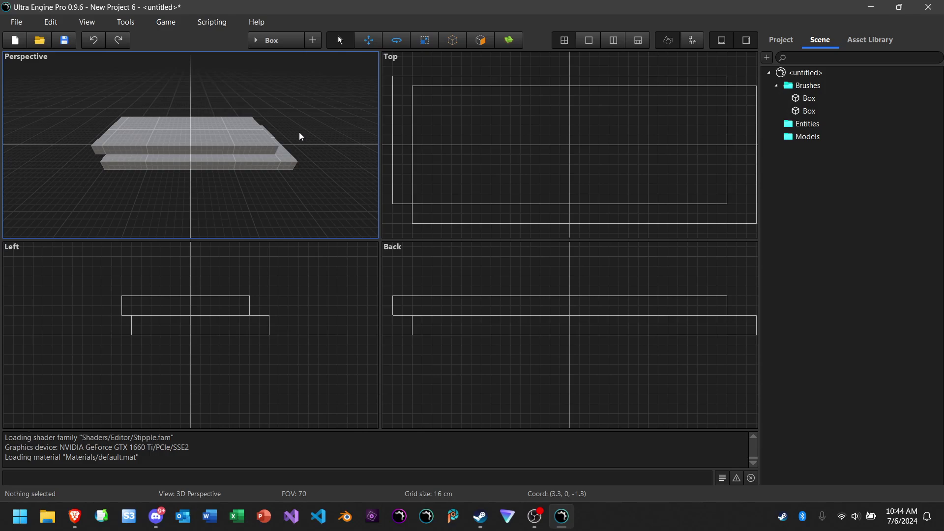
- Switch to Brave, reposition its taskbar icon after Excel, and open gamedev.net in a new browser tab
click(68, 521)
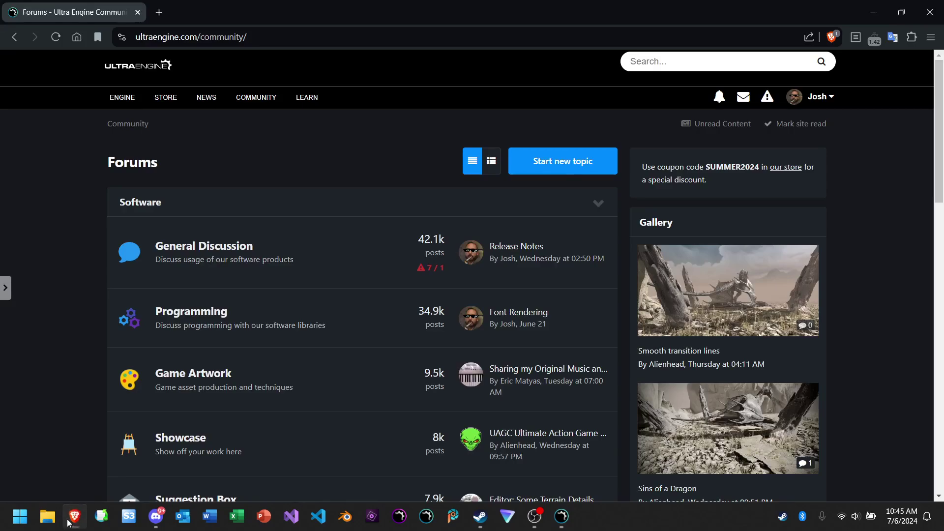
drag(68, 521, 236, 516)
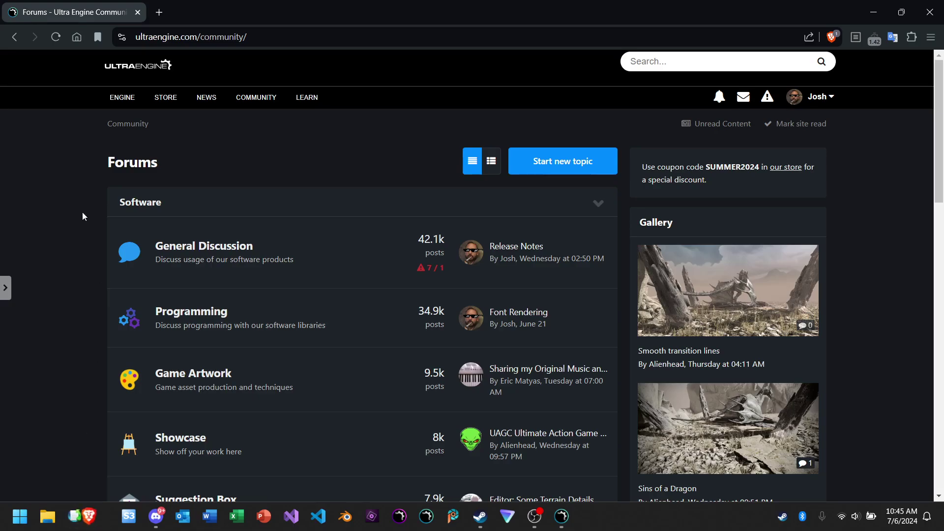
click(160, 17)
text(gamedev.net)
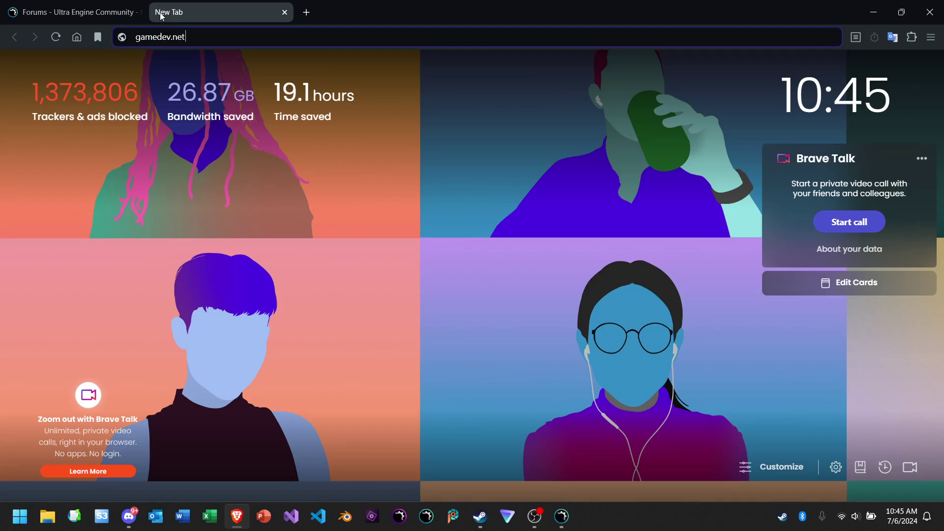
key(Return)
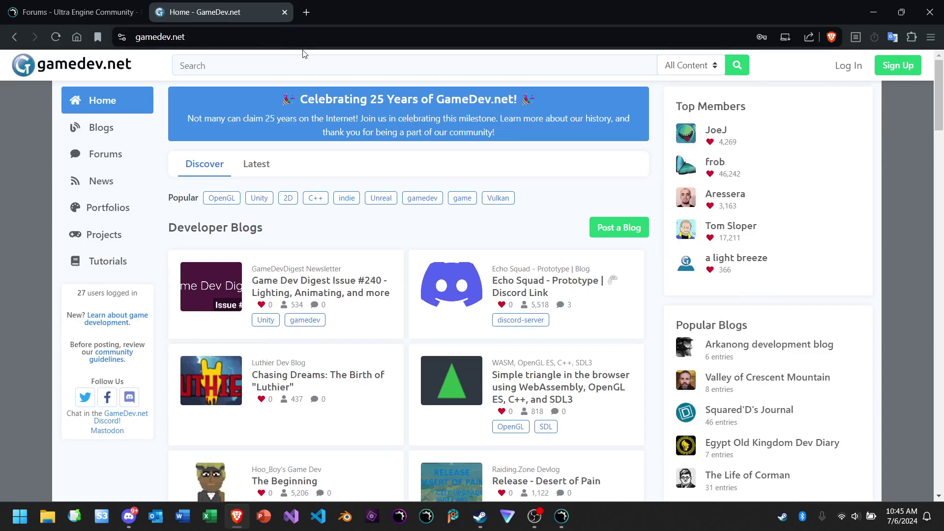
- Open the GameDev.net forums and skim the latest topics at an enlarged zoom
click(114, 164)
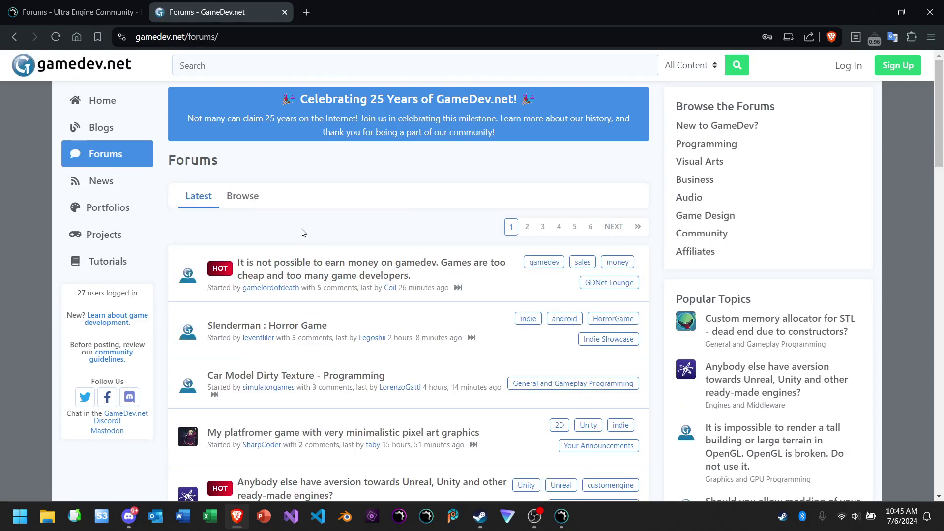
ctrl+scroll(301, 232, up, 5)
scroll(304, 233, down, 4)
scroll(303, 233, down, 5)
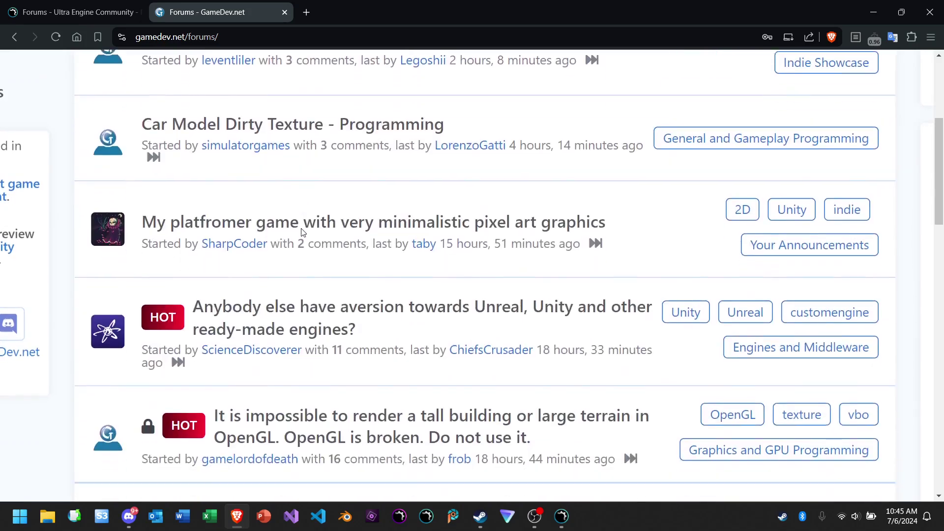
ctrl+scroll(303, 233, down, 5)
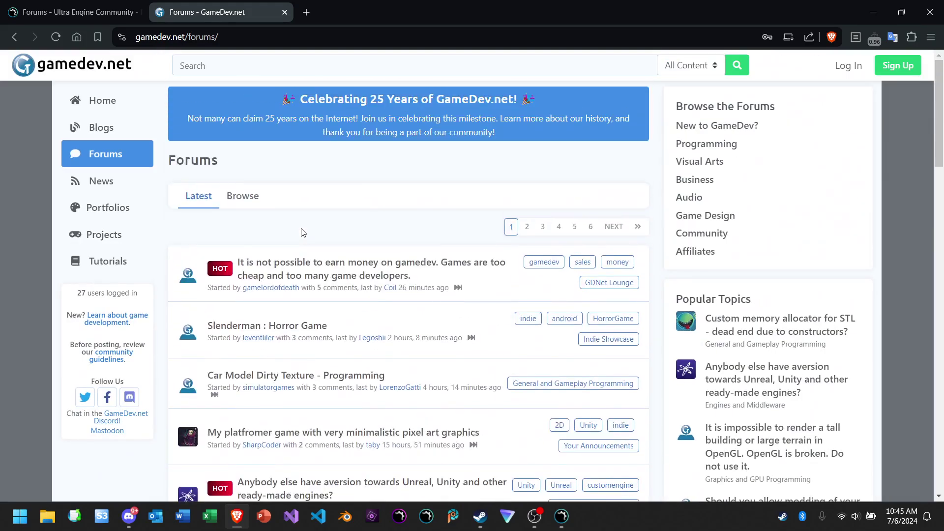
- Search all GameDev.net content for "srgb rocks"
click(276, 63)
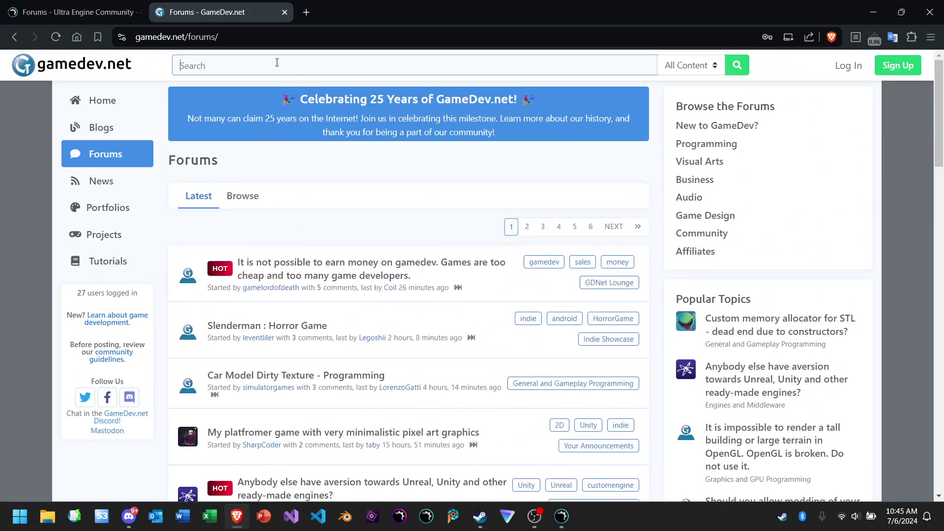
ctrl+scroll(276, 62, up, 5)
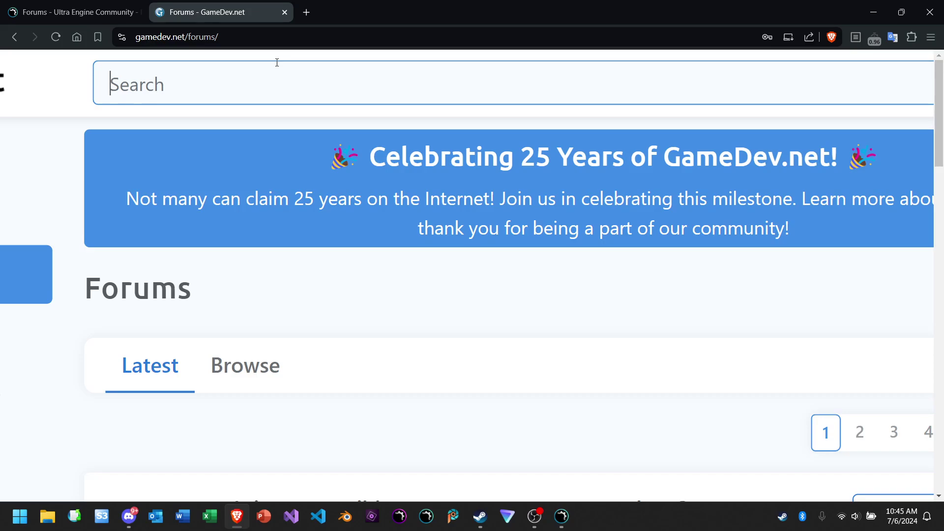
text(srgb )
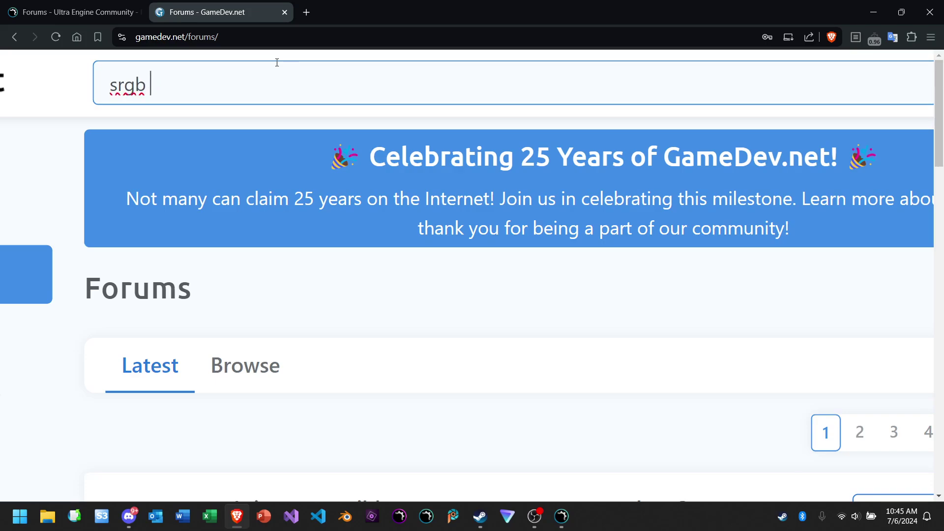
text(rocks)
key(Return)
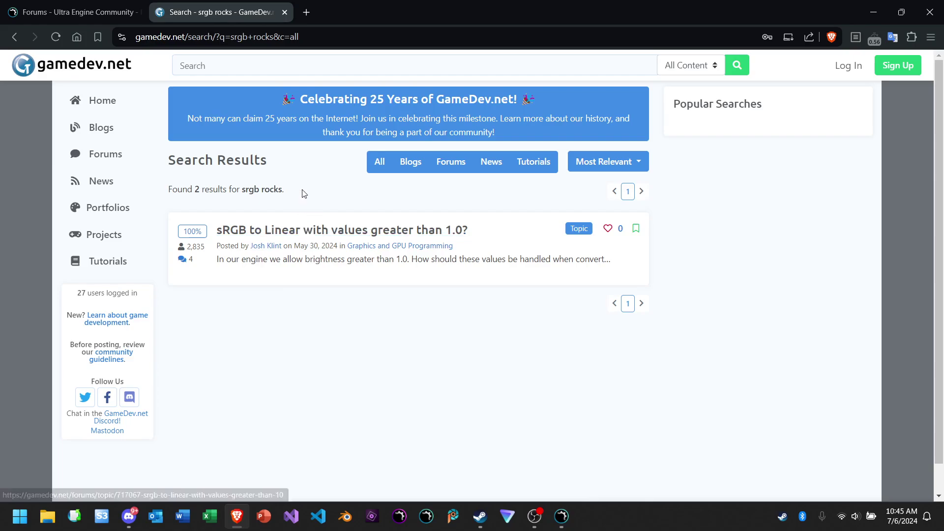
- Open the author's profile from the "sRGB to Linear with values greater than 1.0?" search result
ctrl+scroll(246, 243, up, 5)
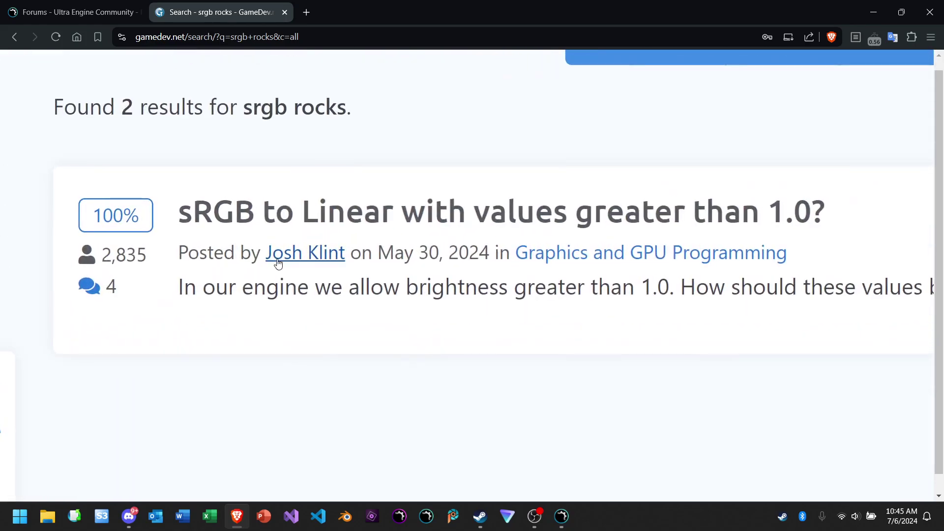
click(304, 259)
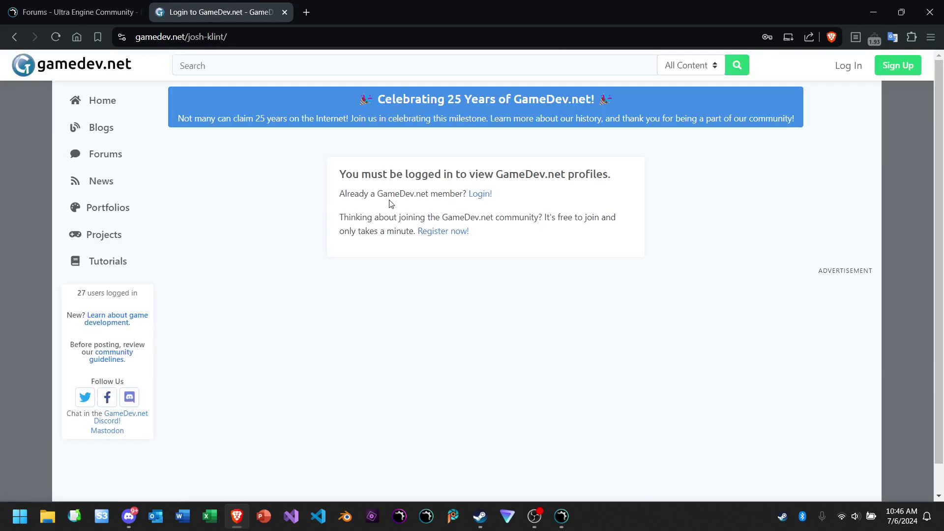
- Return to the "srgb rocks" search results on GameDev.net and restore the default page zoom
ctrl+scroll(389, 204, up, 5)
ctrl+scroll(389, 204, down, 5)
scroll(389, 204, left, 5)
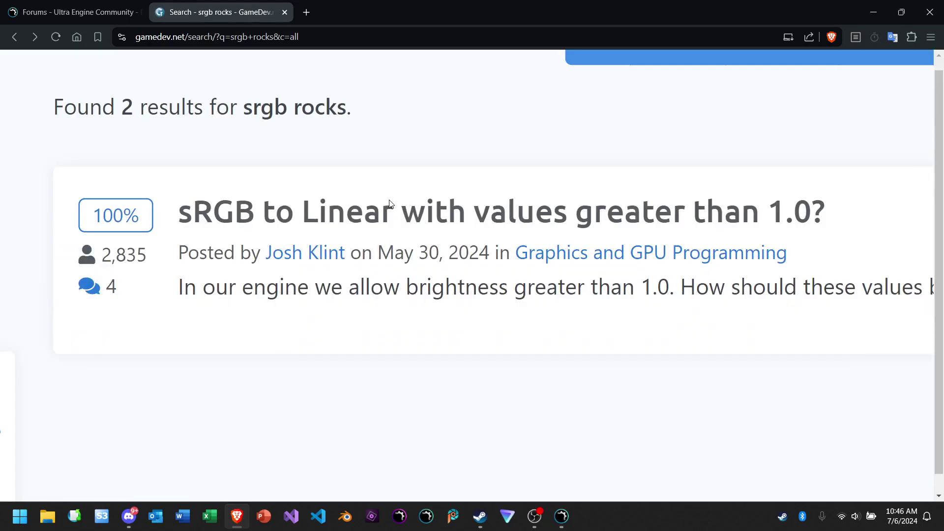
scroll(390, 204, up, 5)
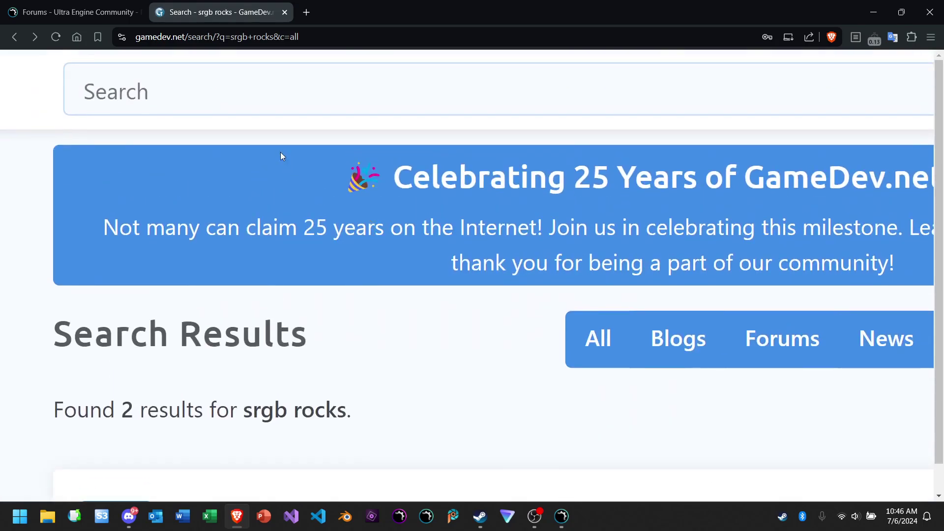
click(244, 88)
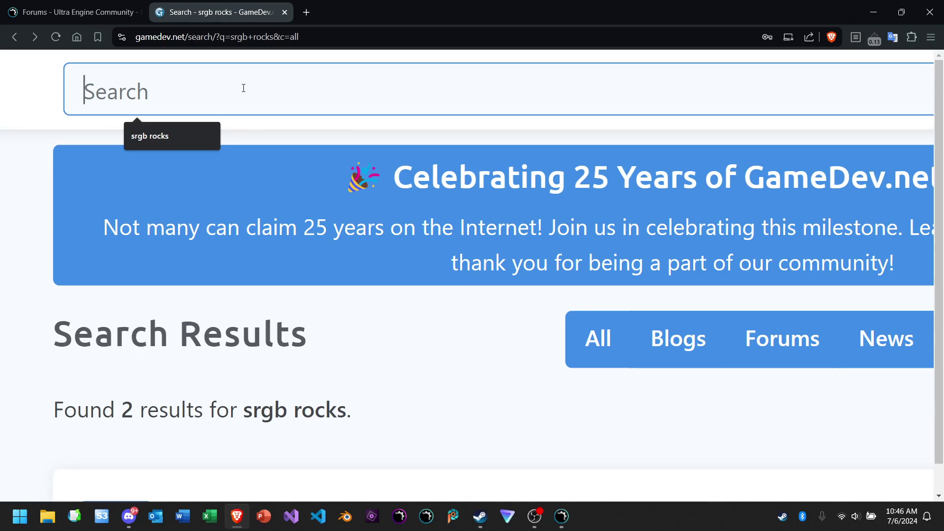
key(ctrl+0)
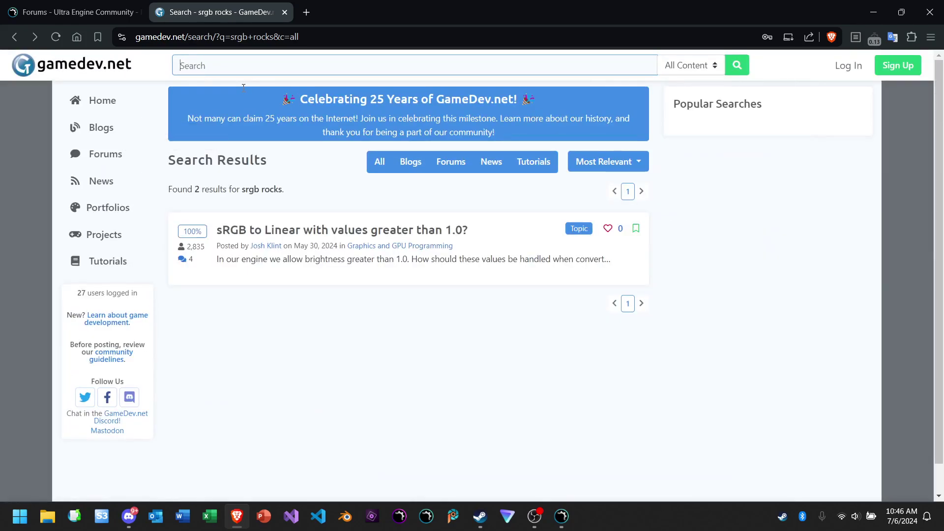
- Go back to the Ultra Engine Community forums and close the GameDev.net tab
click(64, 12)
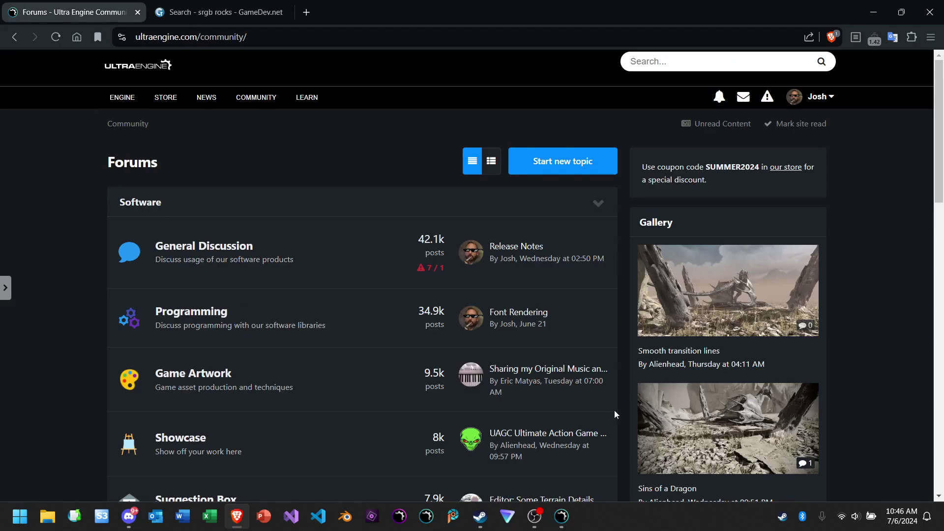
click(561, 517)
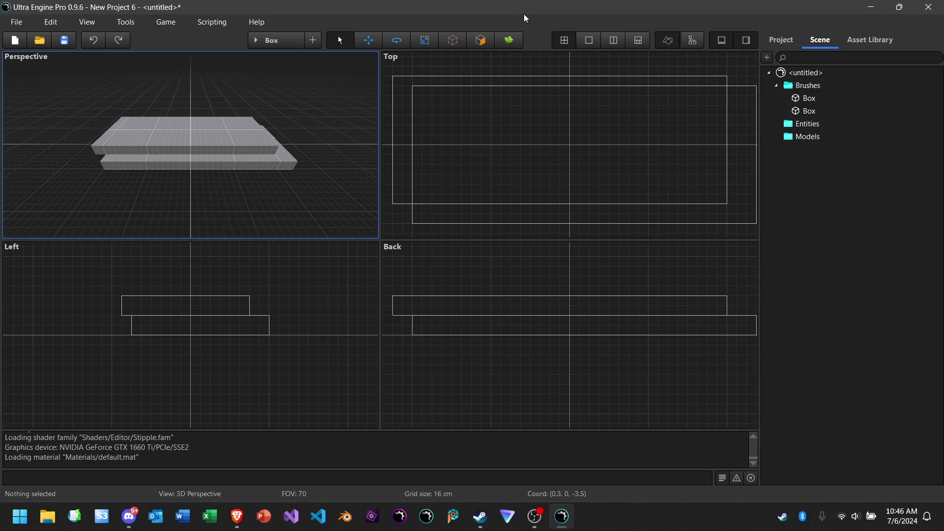
mouse_move(238, 529)
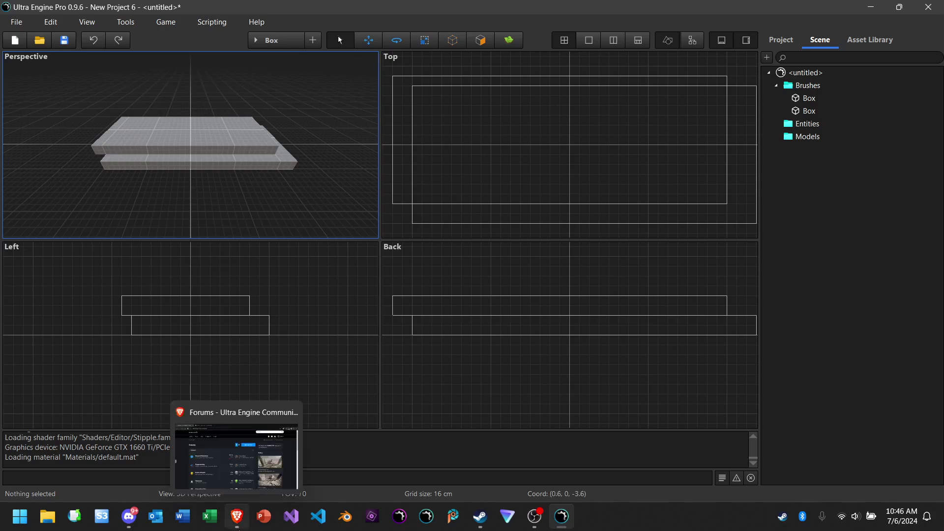
click(236, 516)
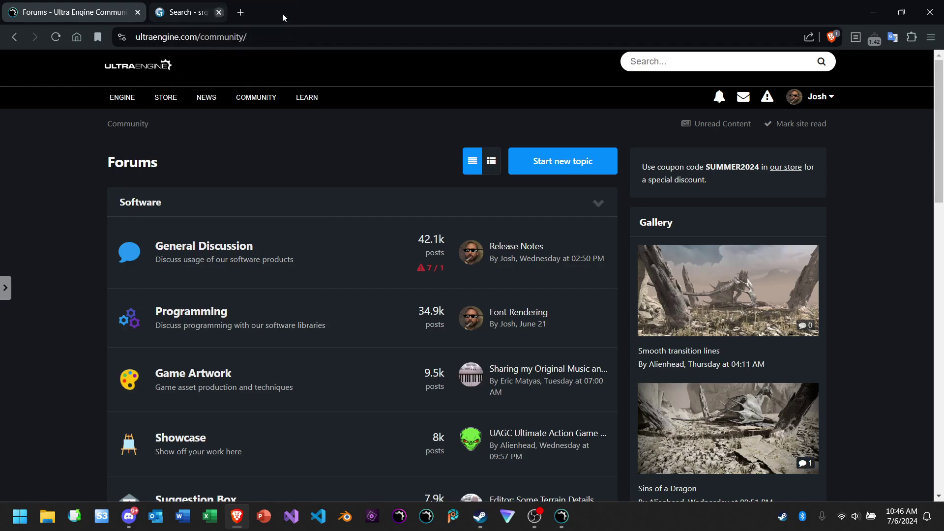
click(284, 13)
- Look over the Ultra Engine forum categories and check the date in the system calendar
scroll(379, 205, down, 4)
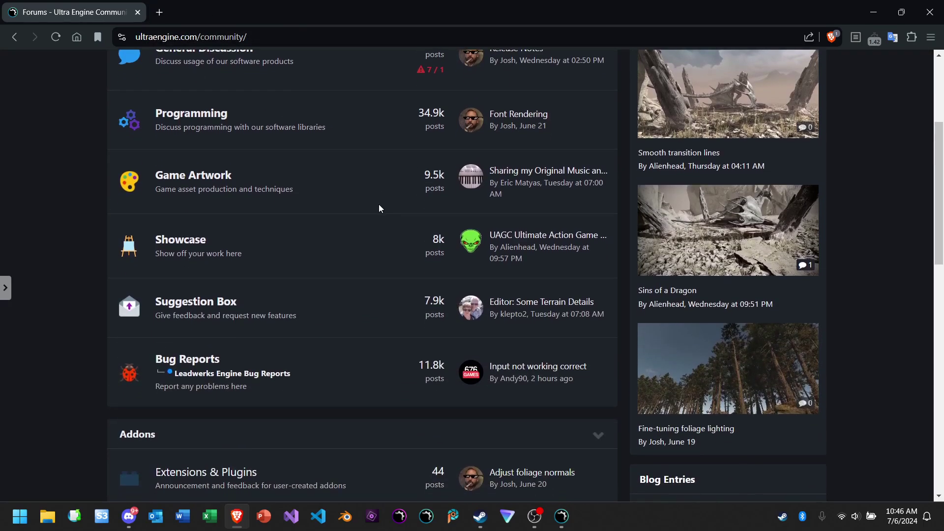
scroll(379, 208, up, 4)
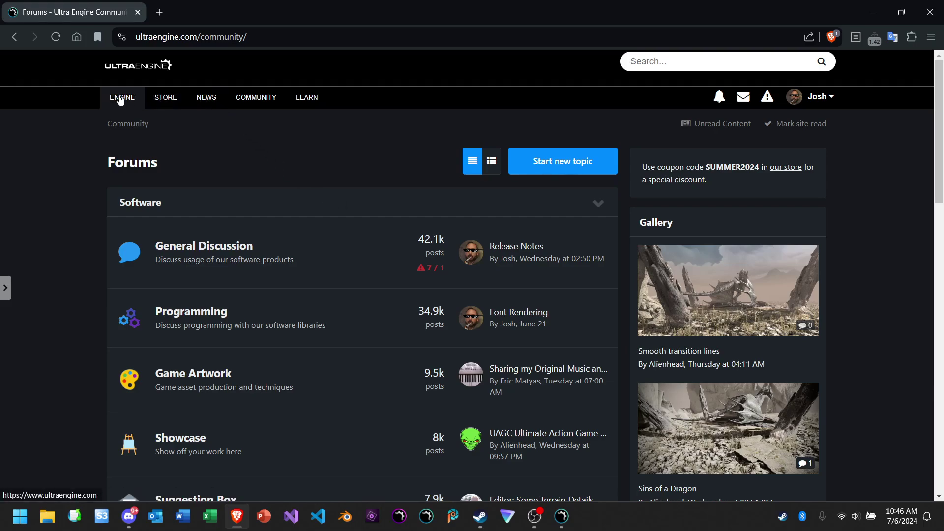
mouse_move(245, 101)
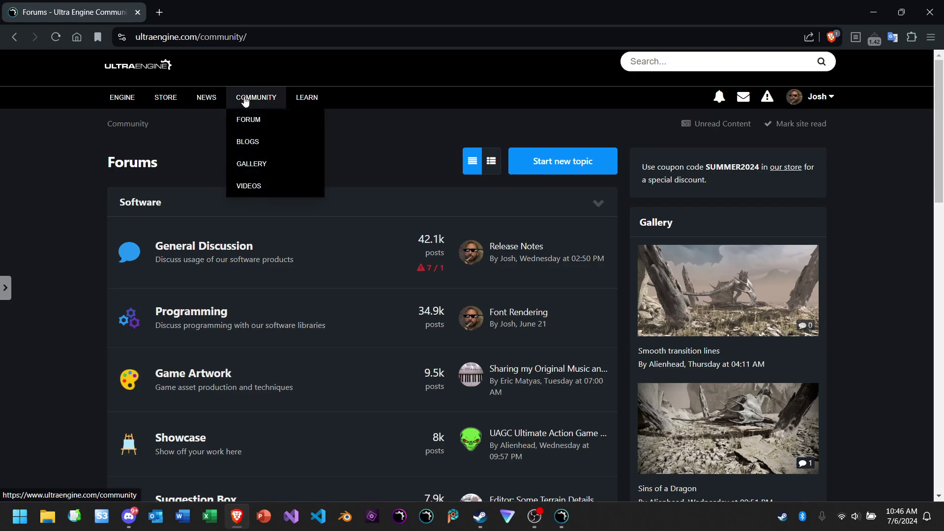
scroll(61, 151, down, 2)
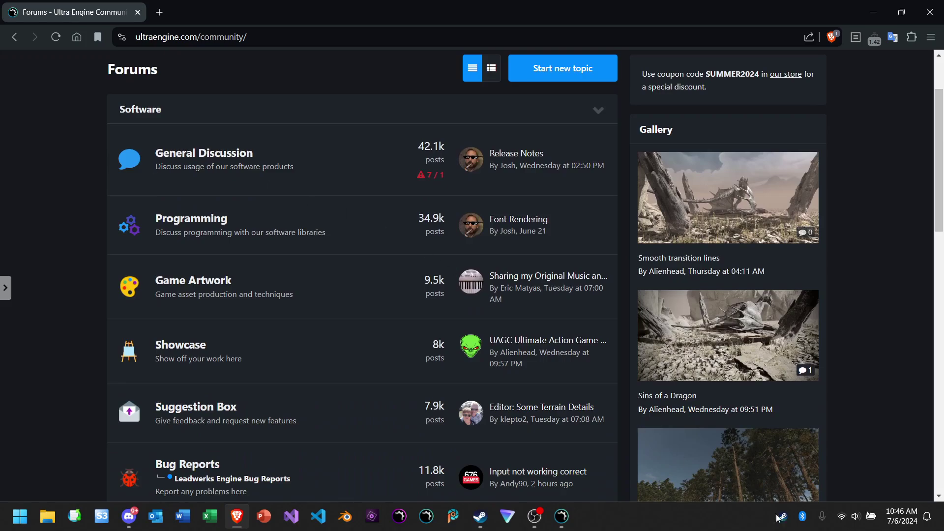
click(901, 521)
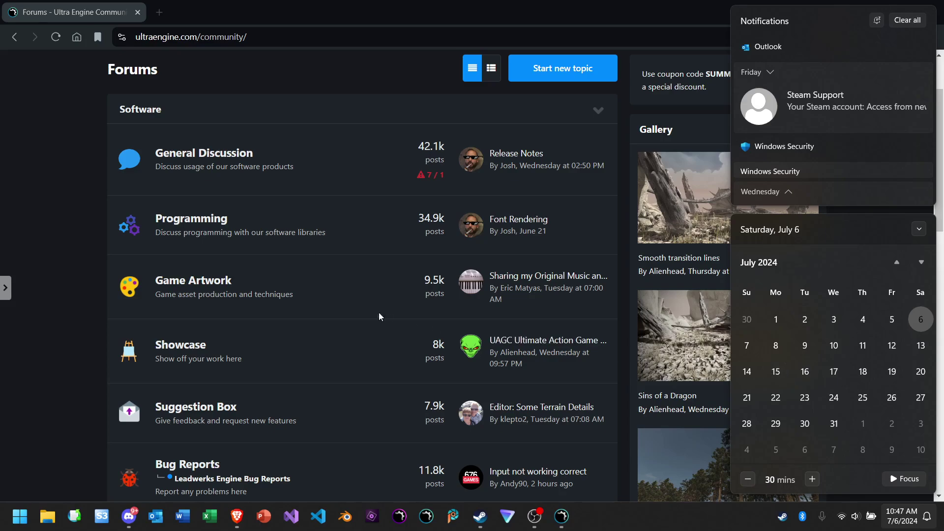
click(353, 306)
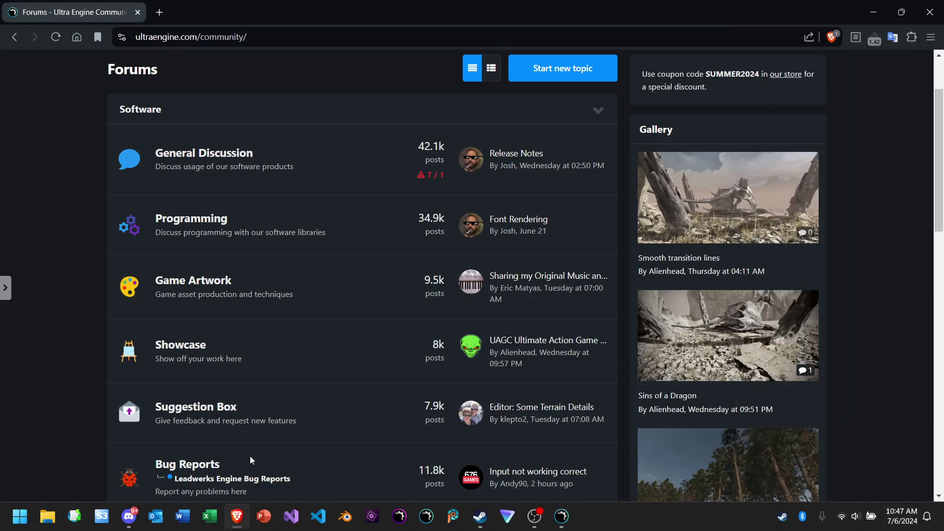
- Switch to Discord and show the chat of the General voice channel
click(133, 521)
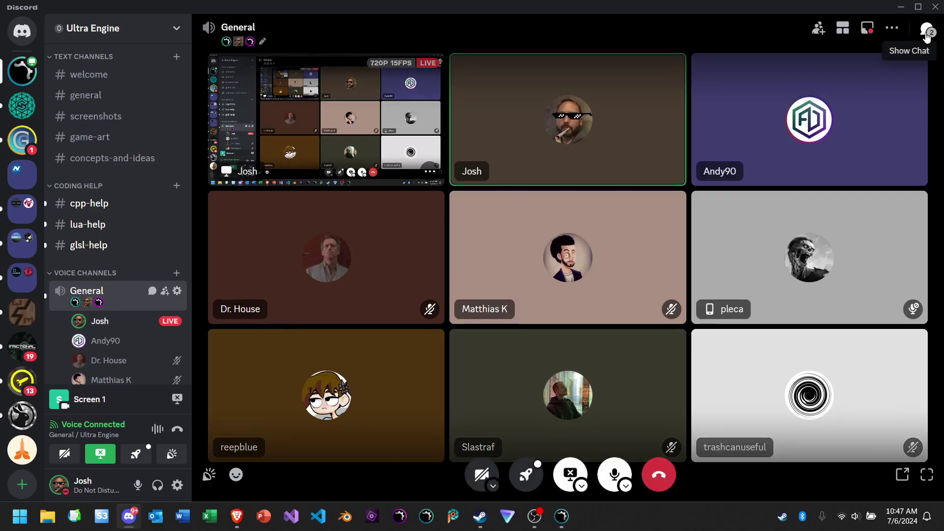
click(926, 33)
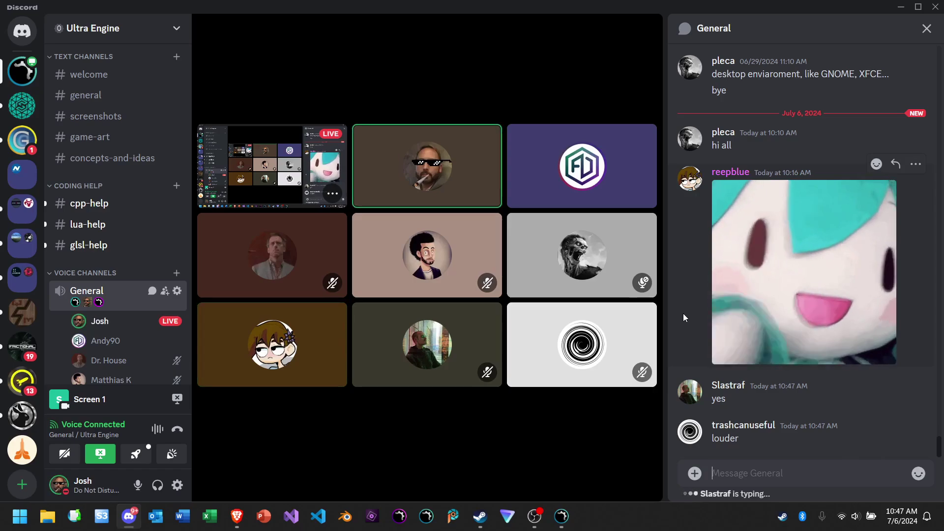
- Switch to Ultra Engine Pro and open player.mdl from the project's Models/Developer/Player folder in the model editor
click(565, 518)
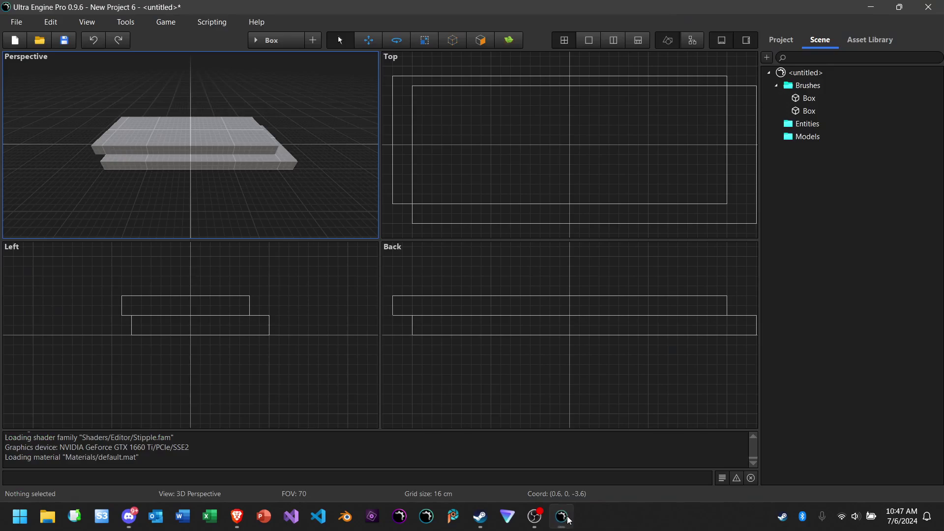
click(787, 37)
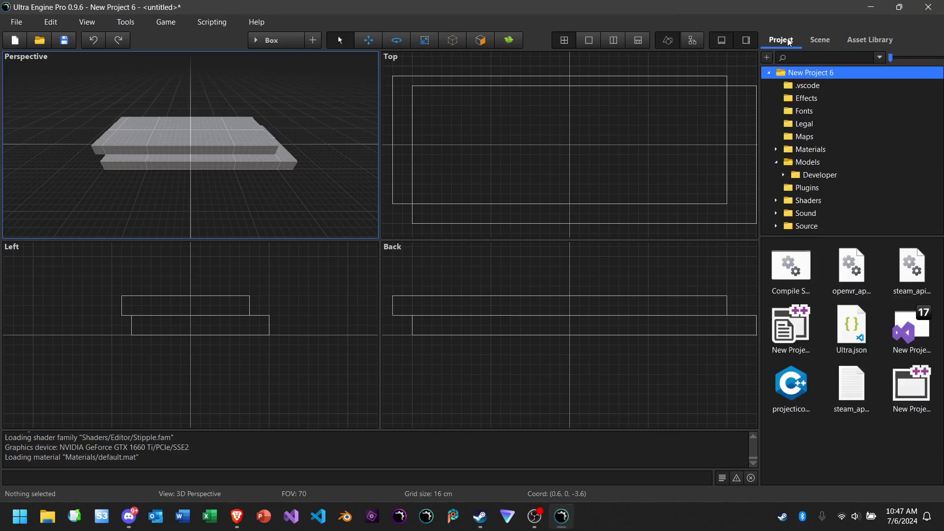
click(808, 164)
double_click(810, 175)
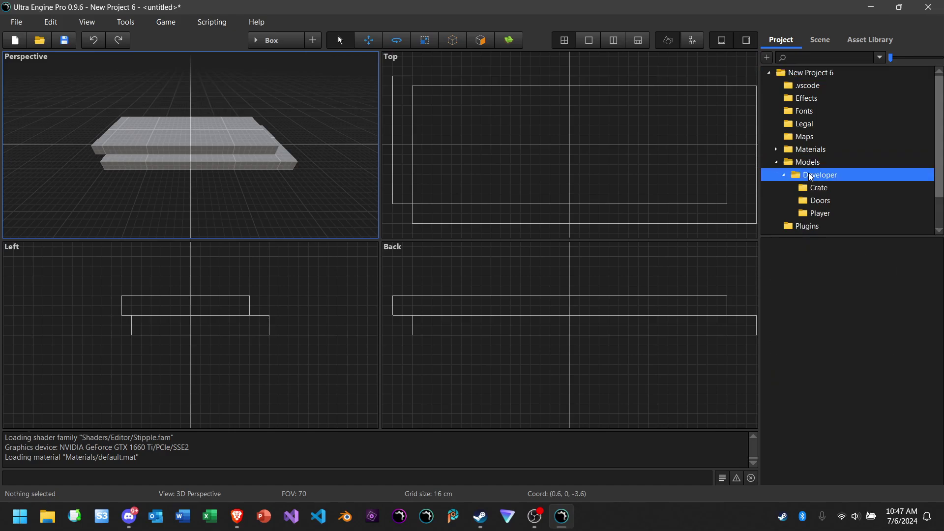
click(819, 214)
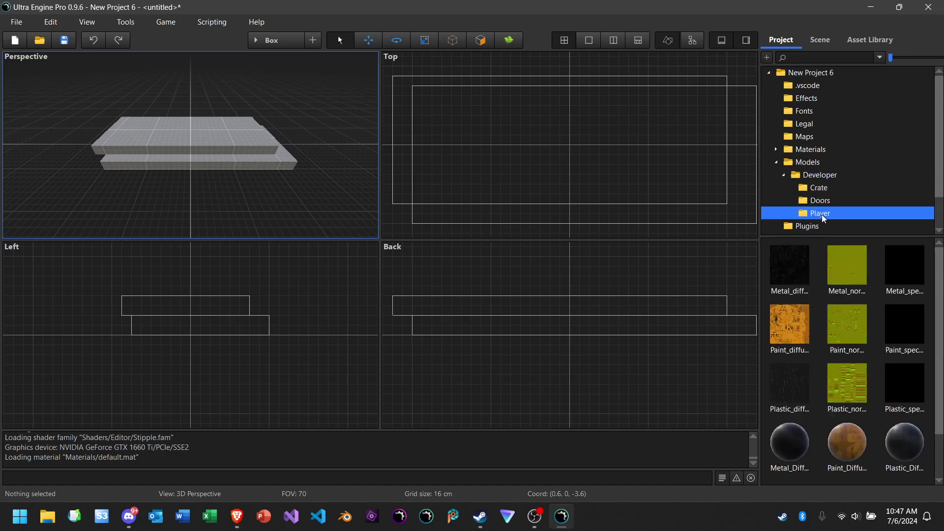
scroll(831, 374, down, 1)
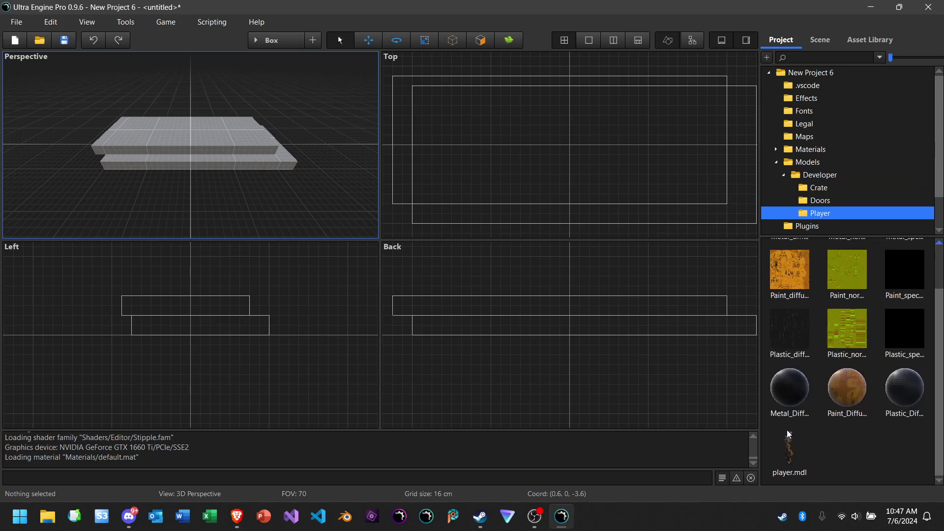
click(786, 443)
double_click(785, 443)
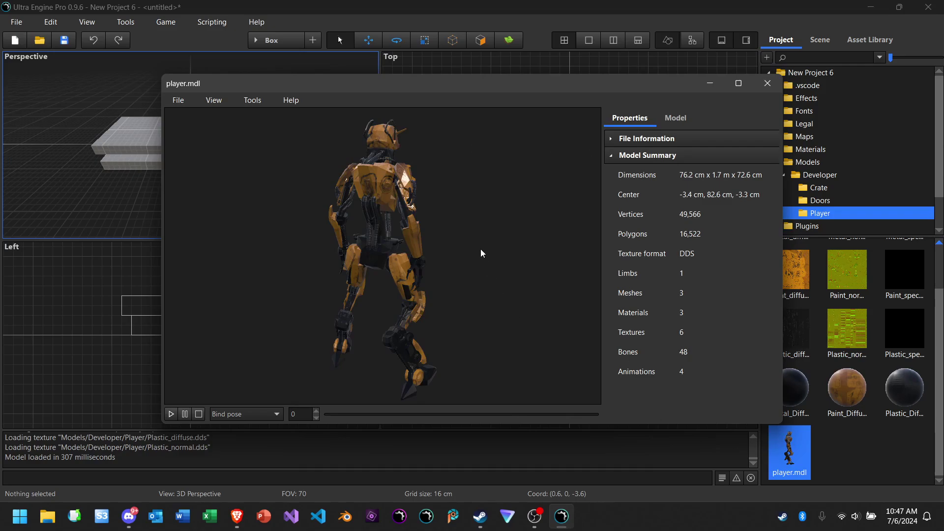
- Turn the player model to face the viewer and preview its walk animation
drag(480, 251, 577, 250)
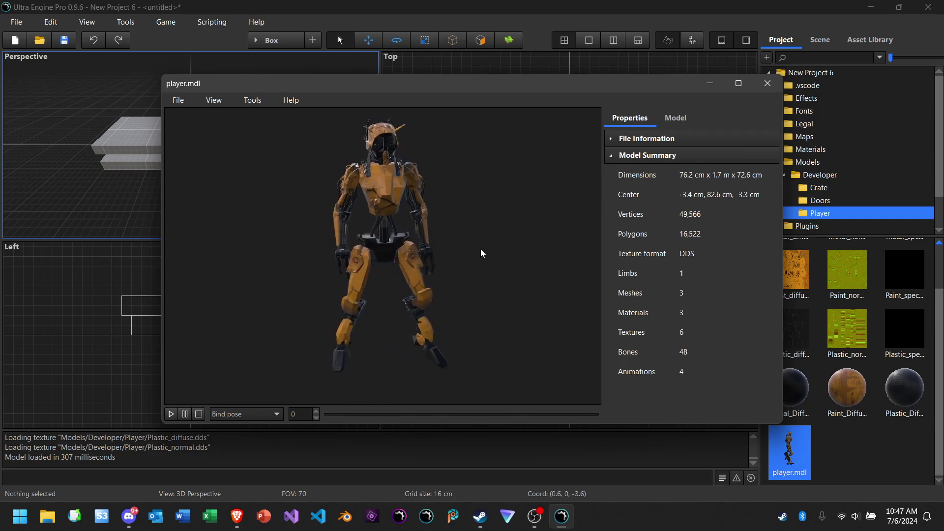
click(233, 415)
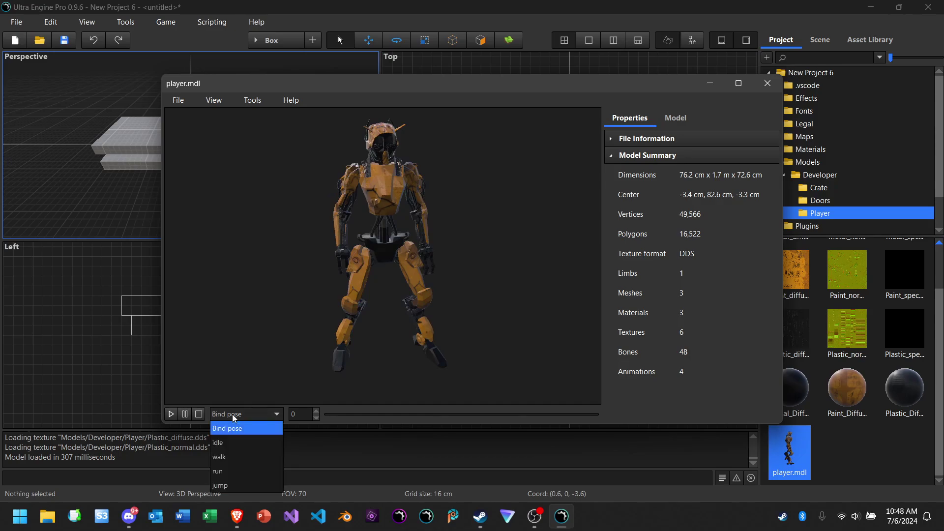
click(241, 457)
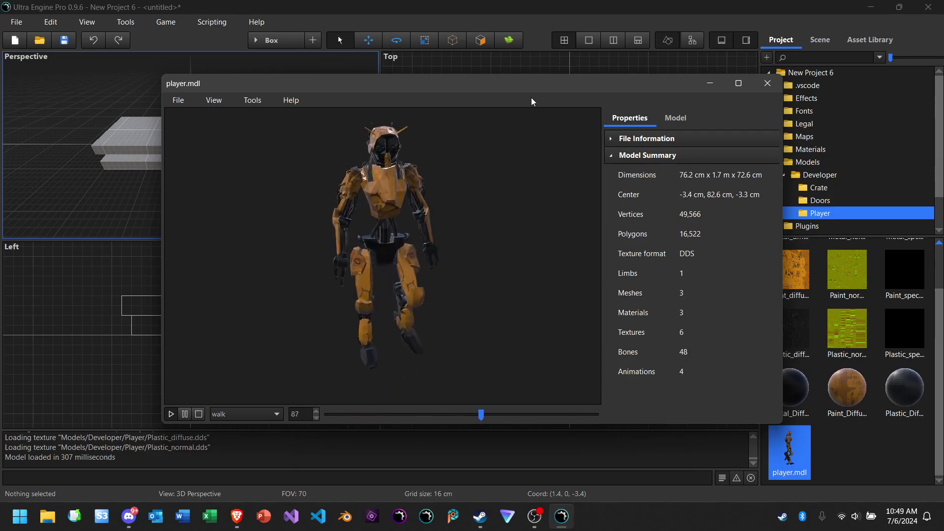
drag(512, 87, 473, 72)
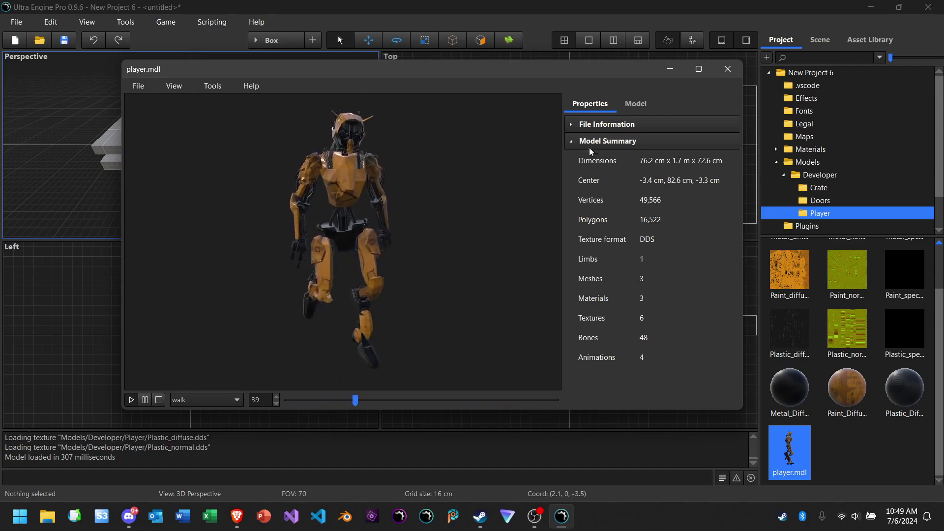
- Show the model's hierarchy, select SKIN_MESH, and enlarge the tree area so all three meshes fit
click(635, 110)
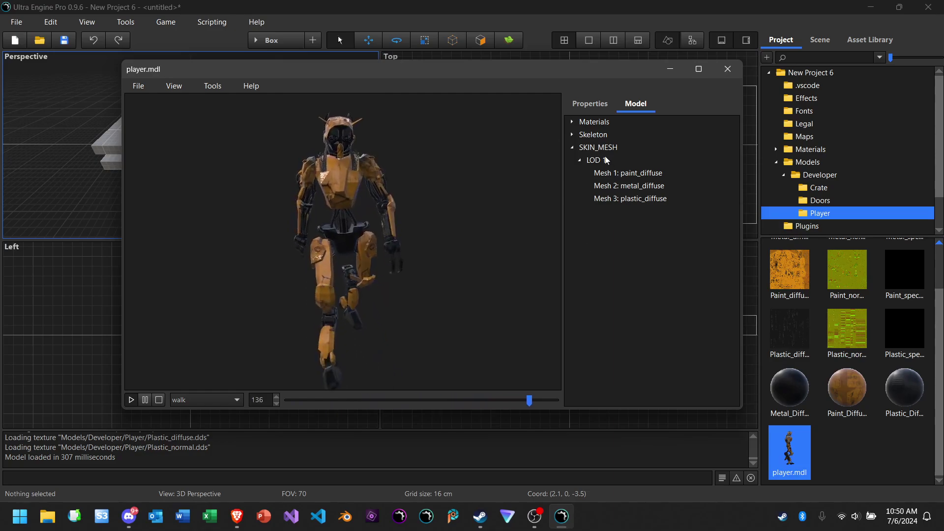
click(590, 147)
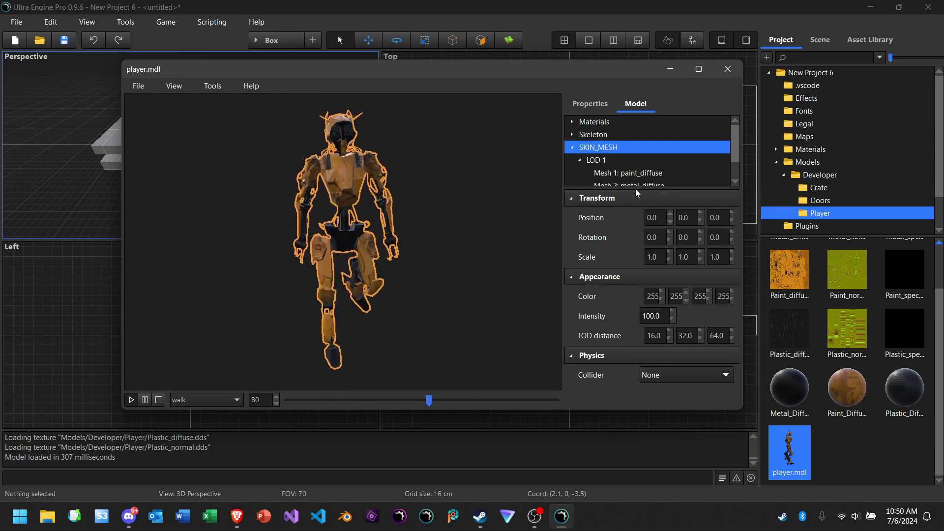
drag(635, 190, 627, 225)
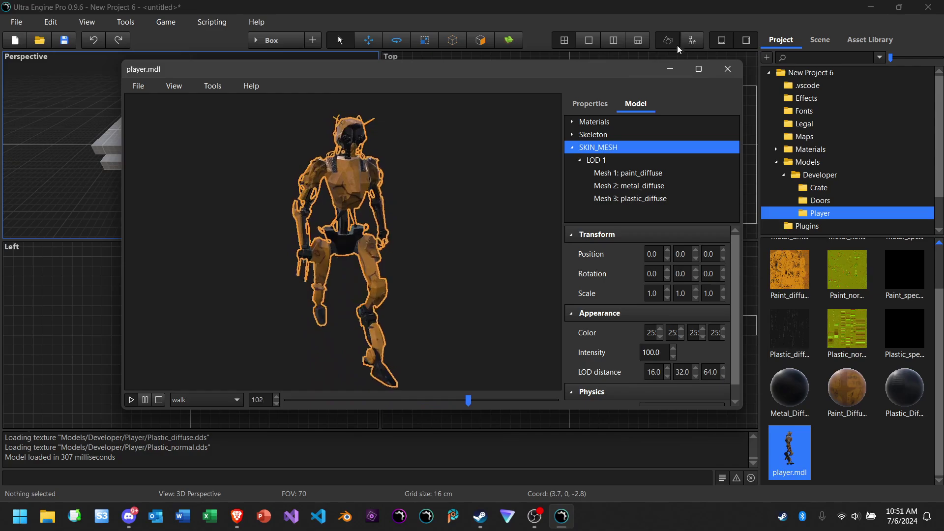
drag(612, 70, 598, 81)
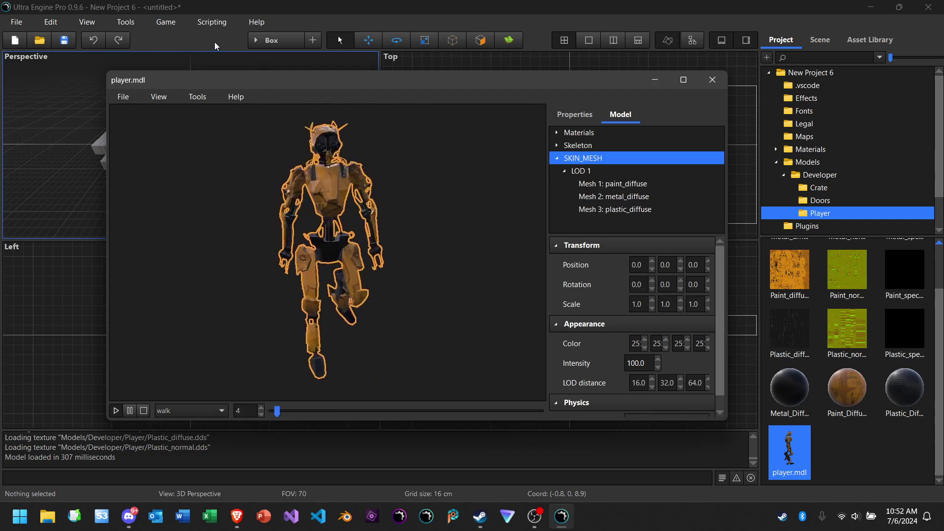
drag(275, 86, 251, 67)
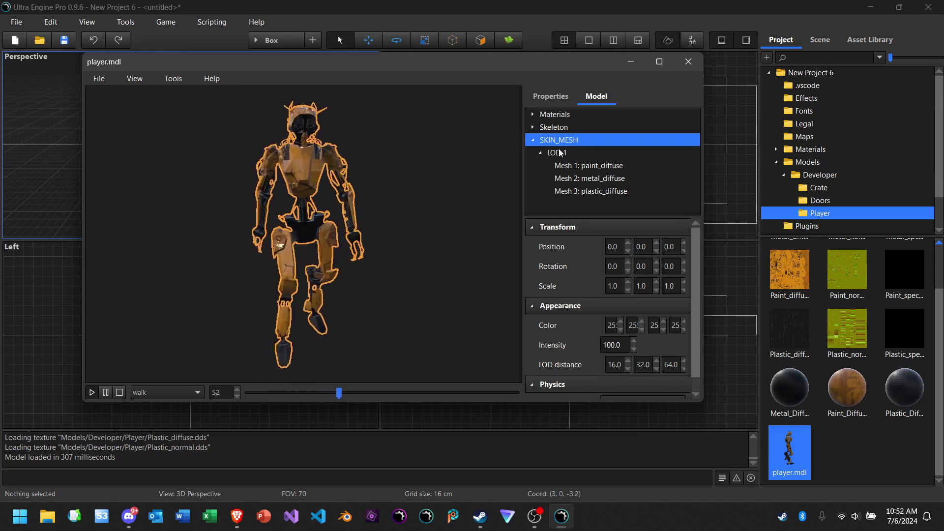
click(170, 393)
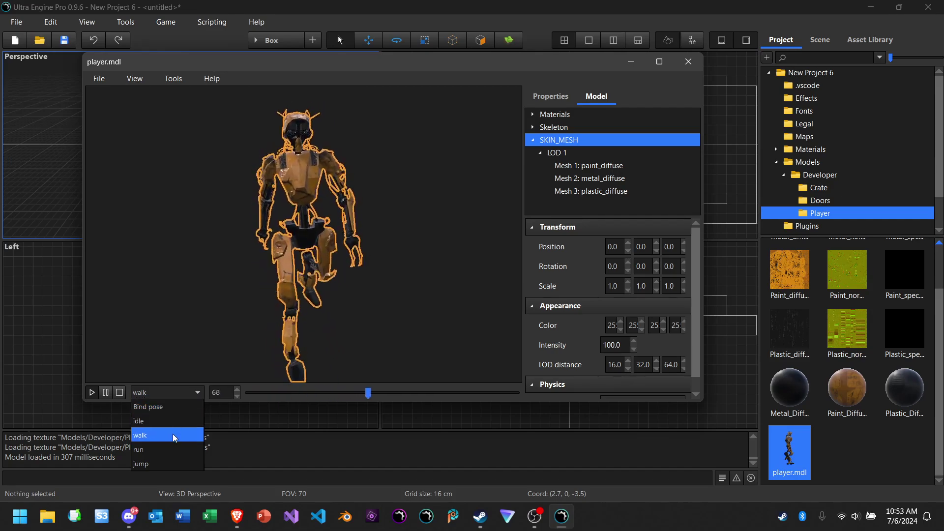
click(184, 393)
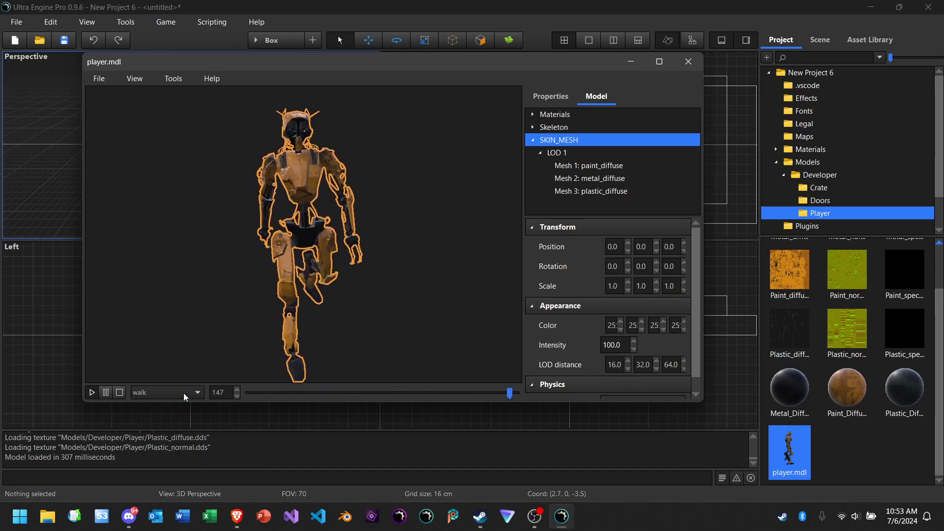
click(170, 79)
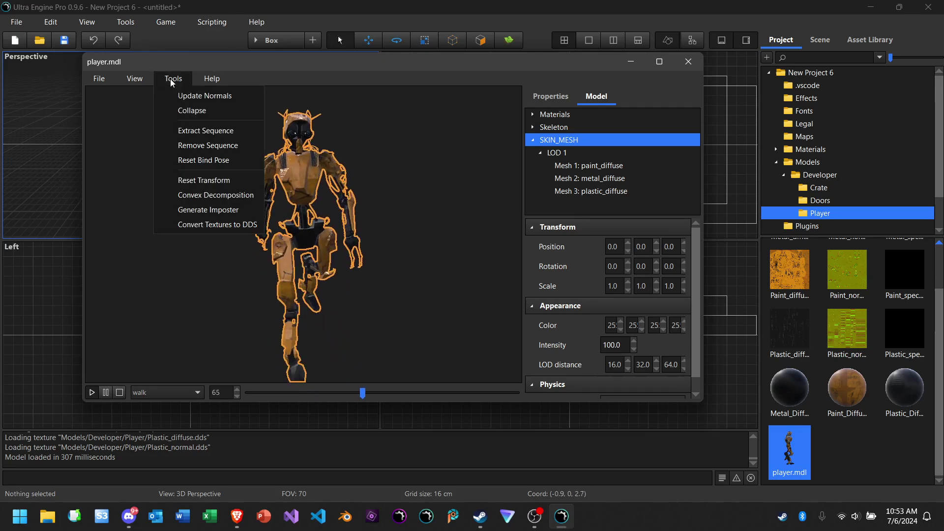
click(170, 79)
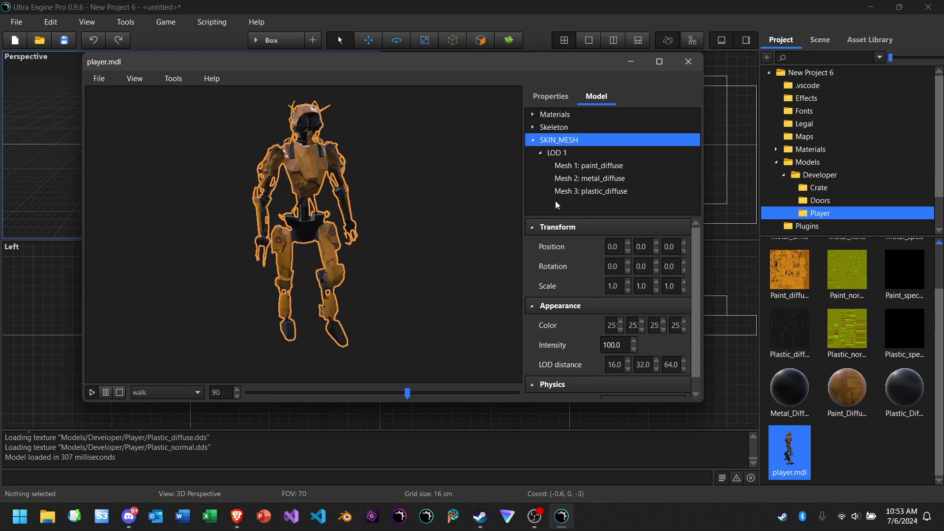
click(199, 392)
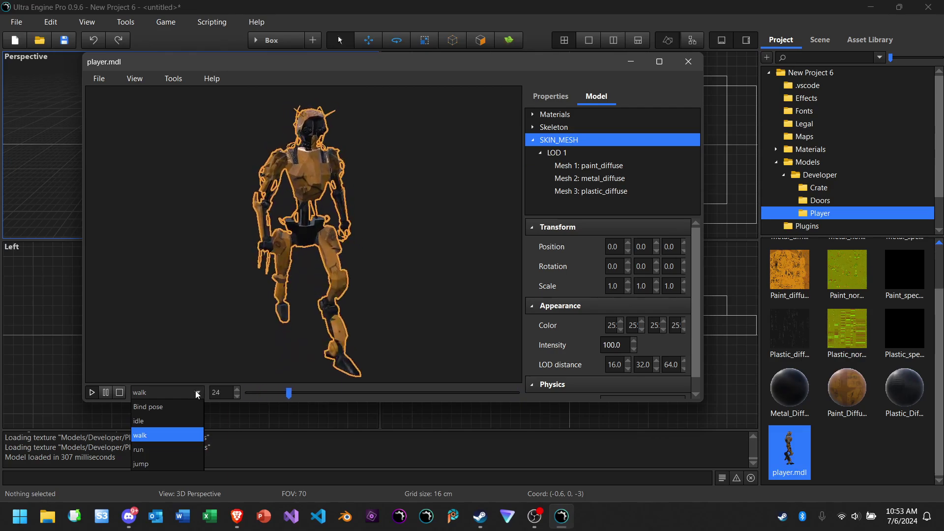
click(182, 390)
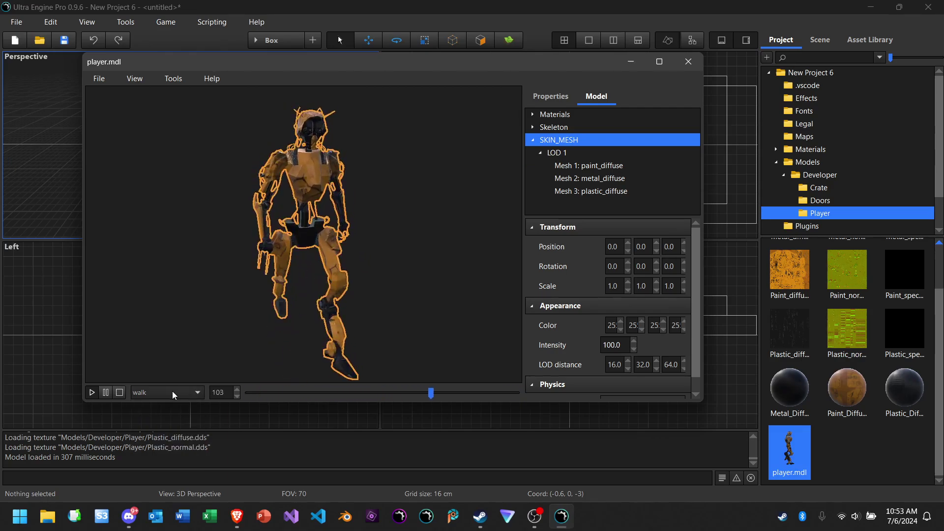
click(171, 392)
click(169, 393)
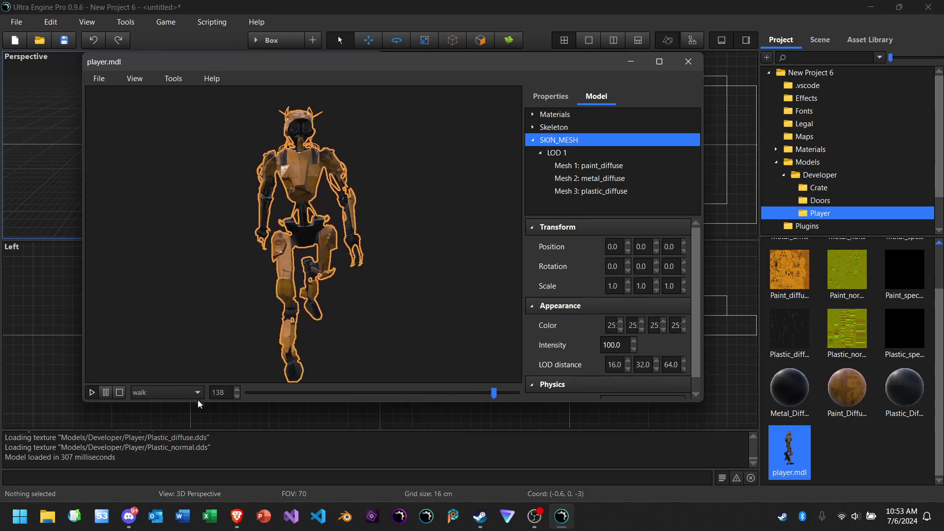
click(158, 392)
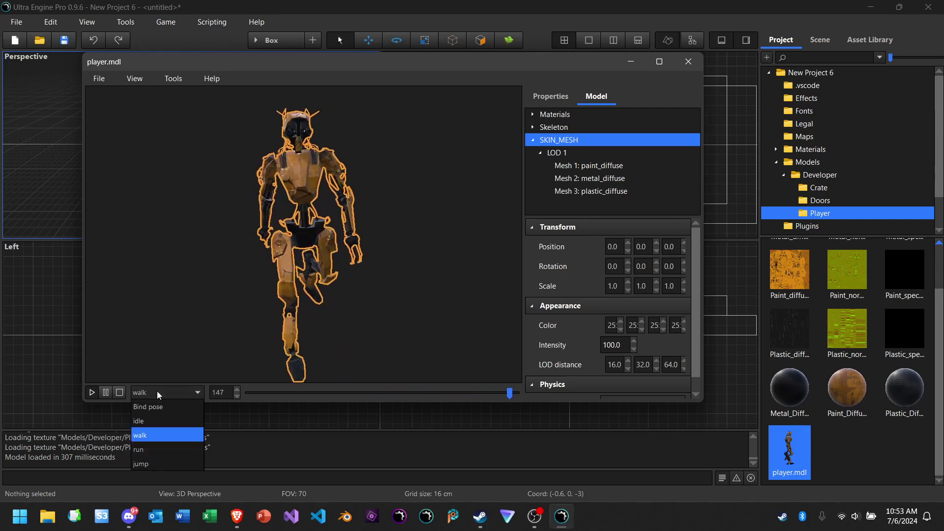
click(157, 392)
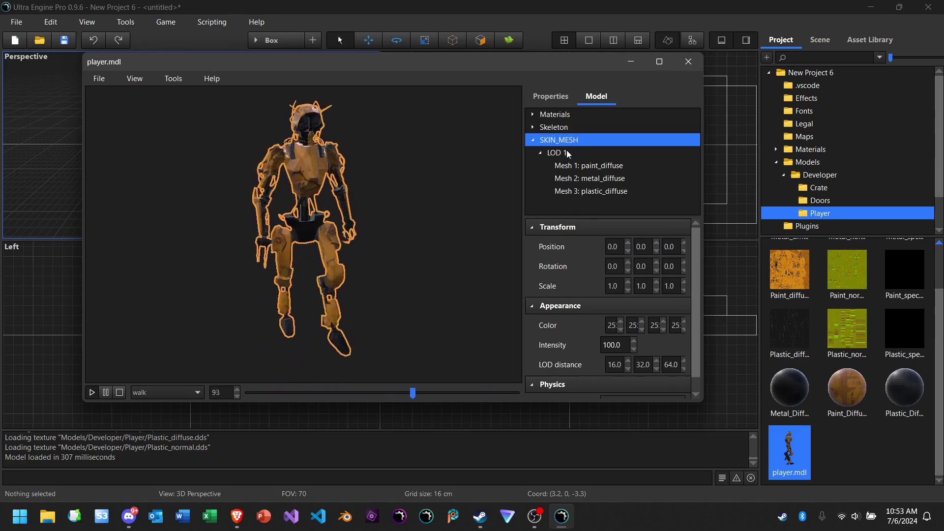
- Expand the skeleton, select its unnamed root bone, and preview the player model's run animation
click(532, 128)
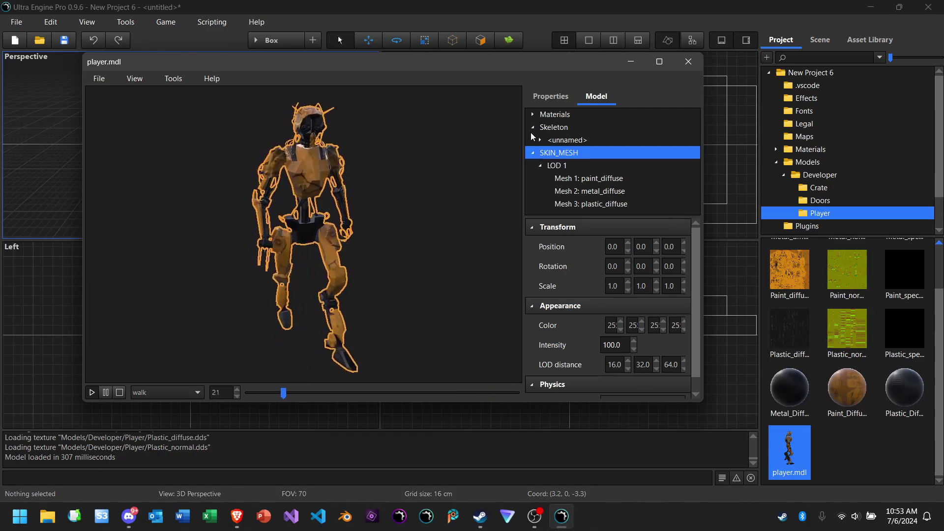
click(555, 140)
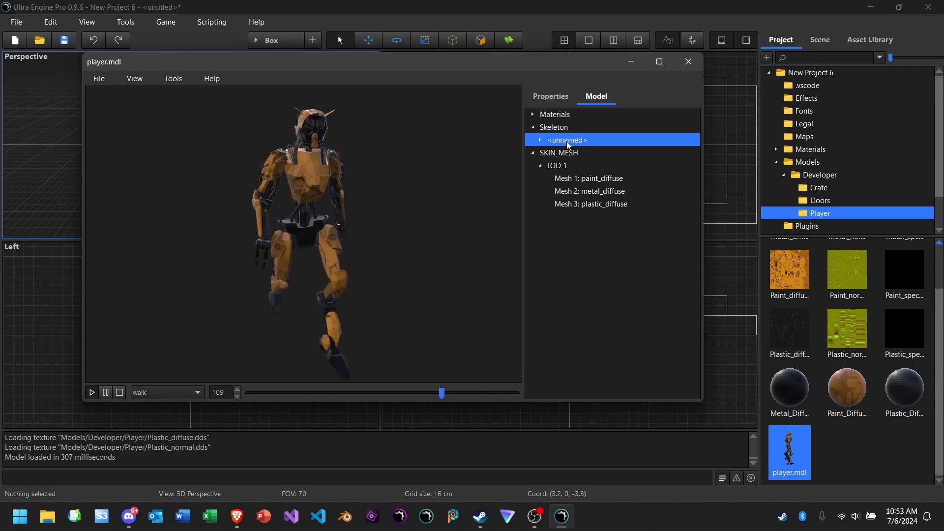
click(180, 392)
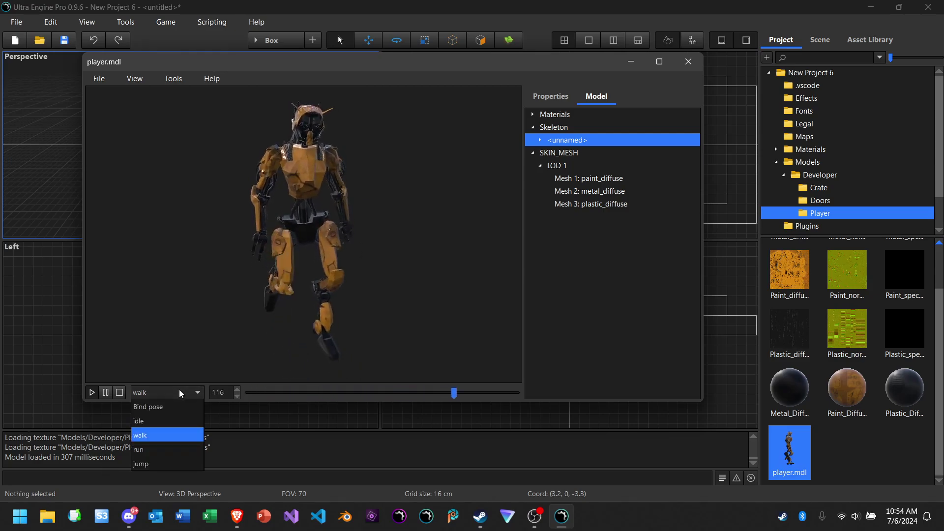
click(180, 392)
click(180, 392)
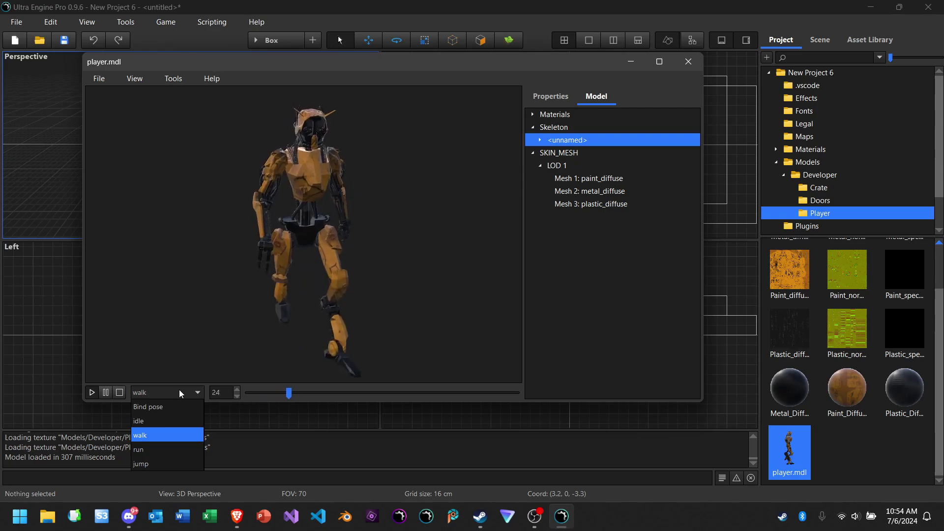
click(155, 452)
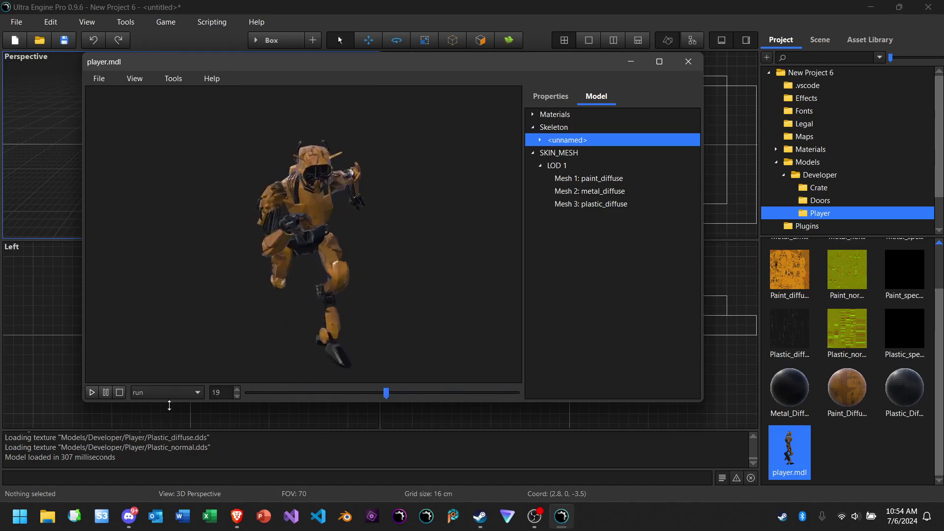
click(192, 391)
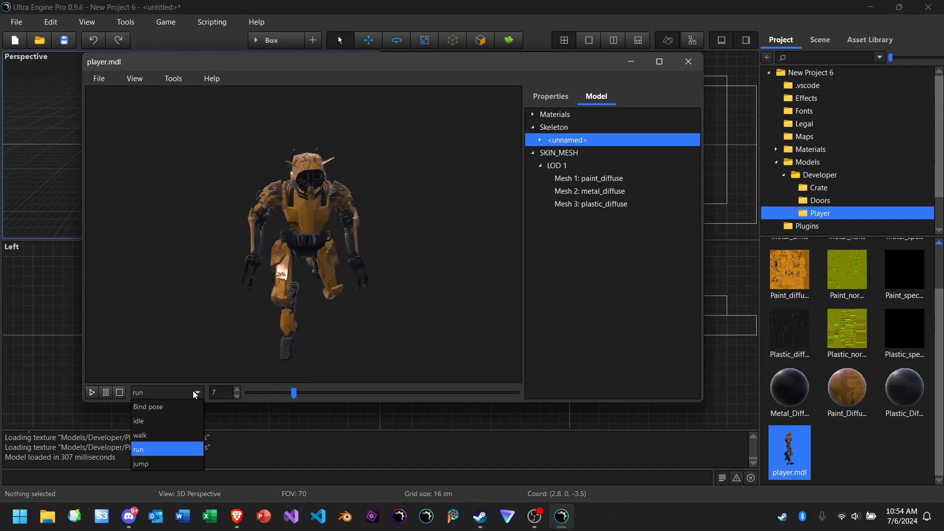
click(193, 392)
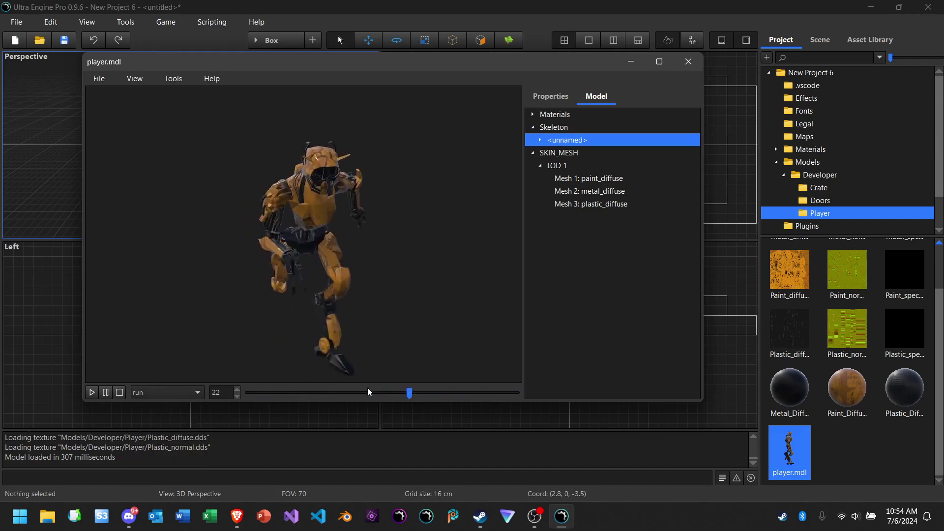
click(190, 394)
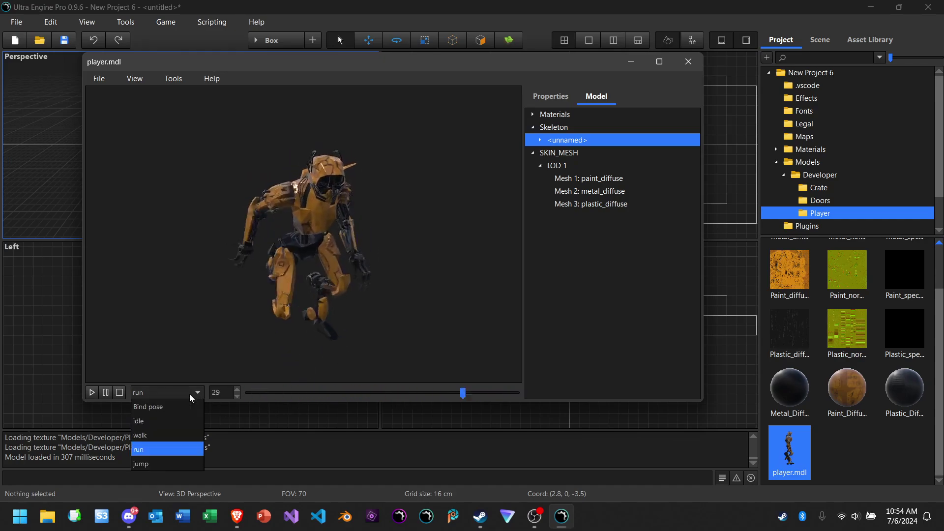
click(190, 394)
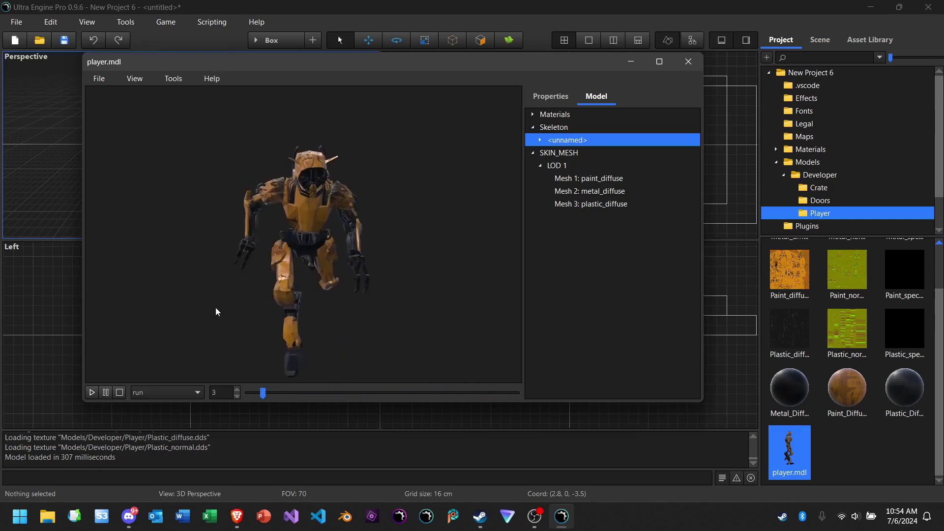
click(190, 394)
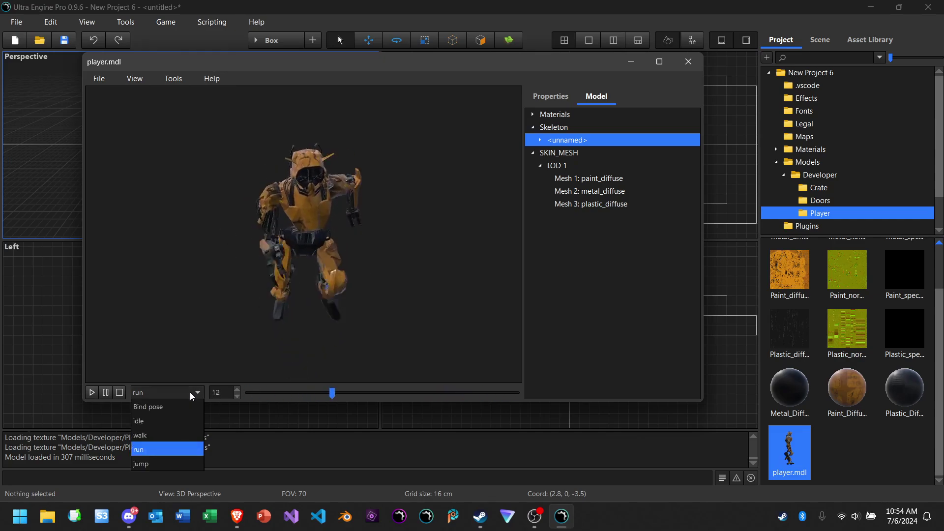
click(190, 391)
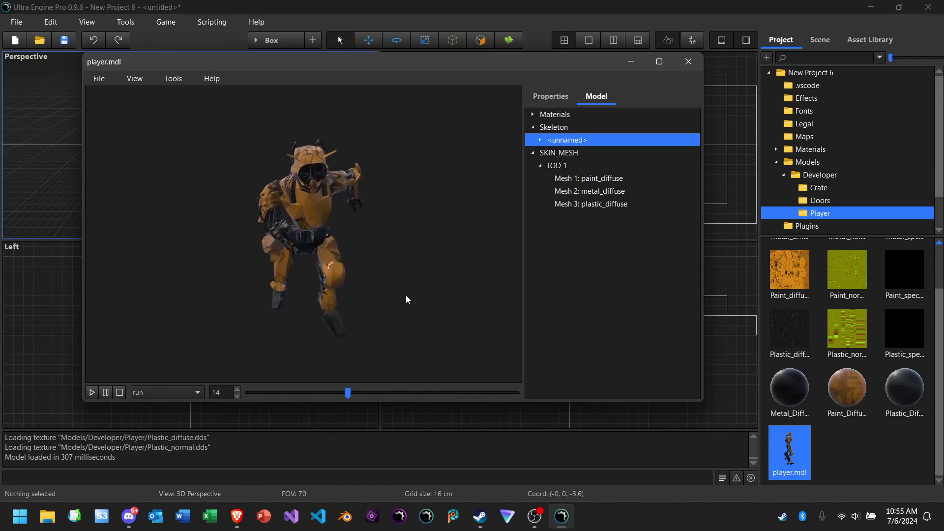
click(171, 392)
click(171, 391)
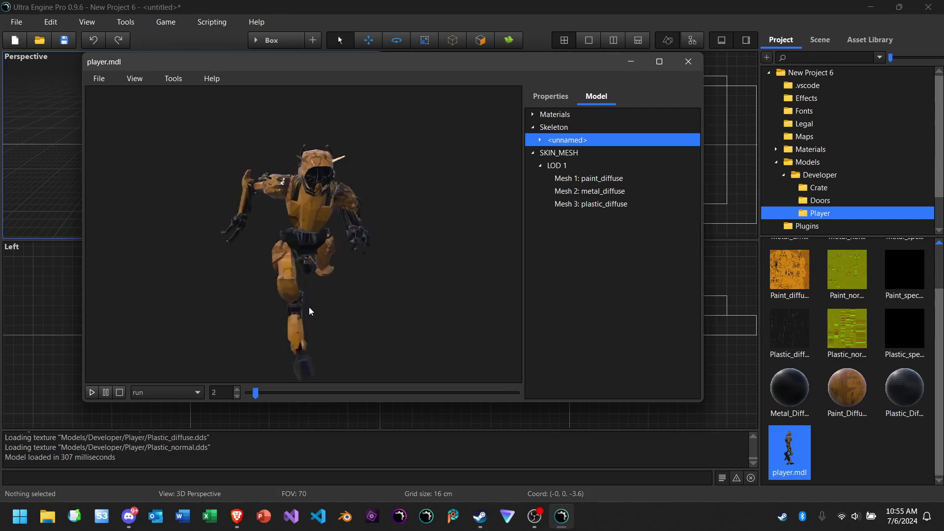
- Select SKIN_MESH in the model hierarchy and view the running player model from the side
click(570, 155)
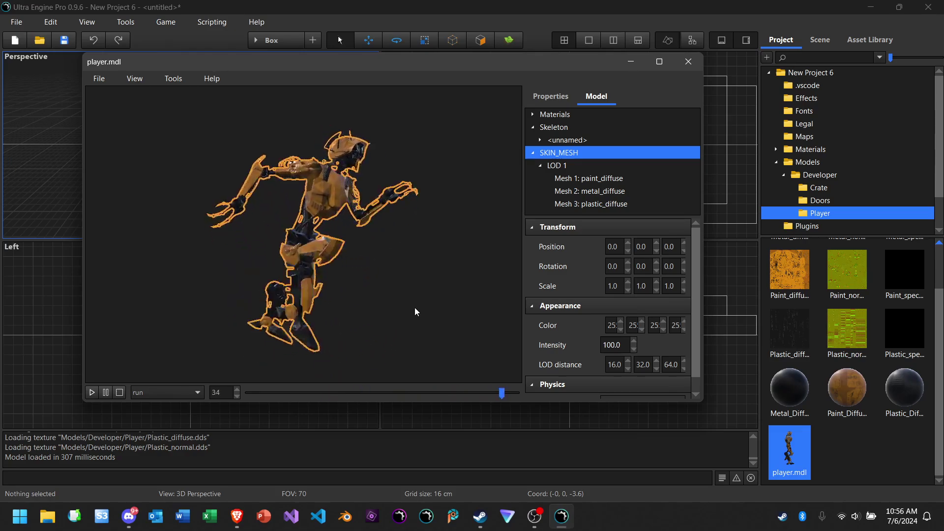
click(183, 392)
click(183, 391)
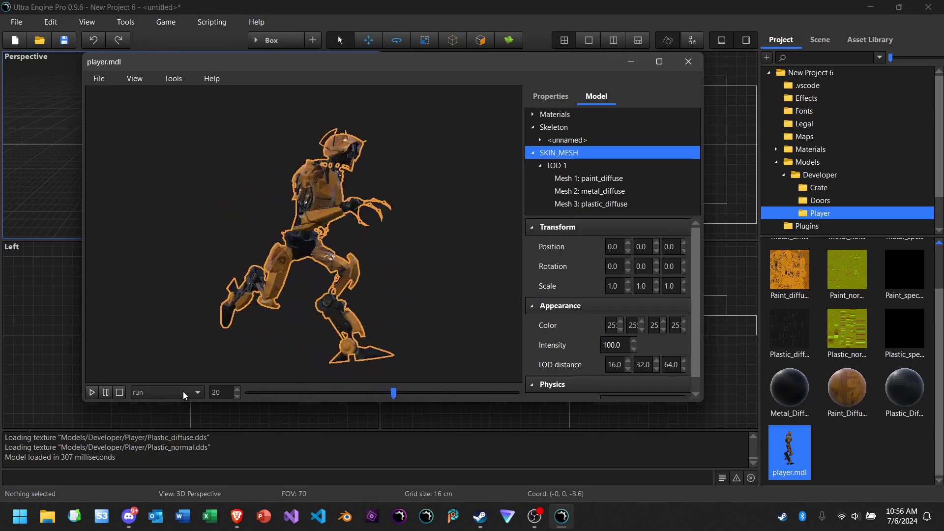
click(183, 392)
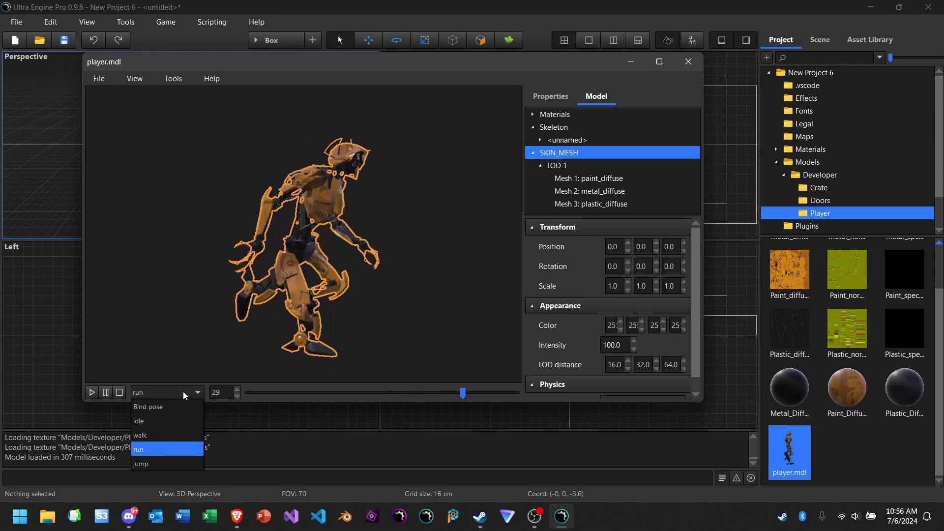
click(183, 391)
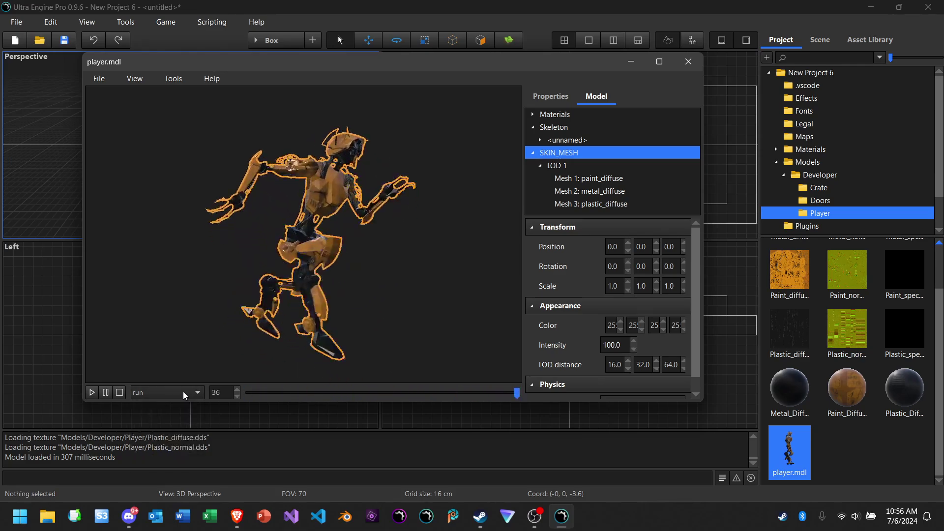
click(183, 391)
click(183, 391)
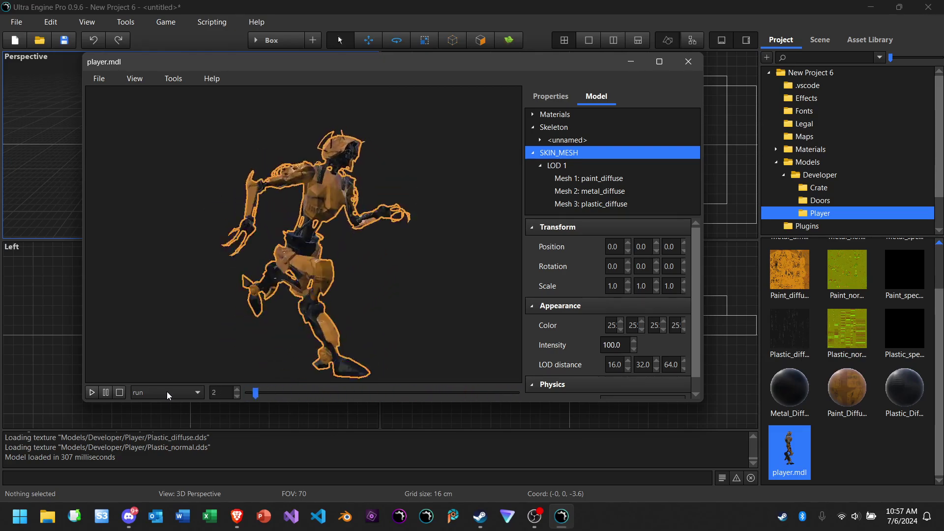
click(167, 391)
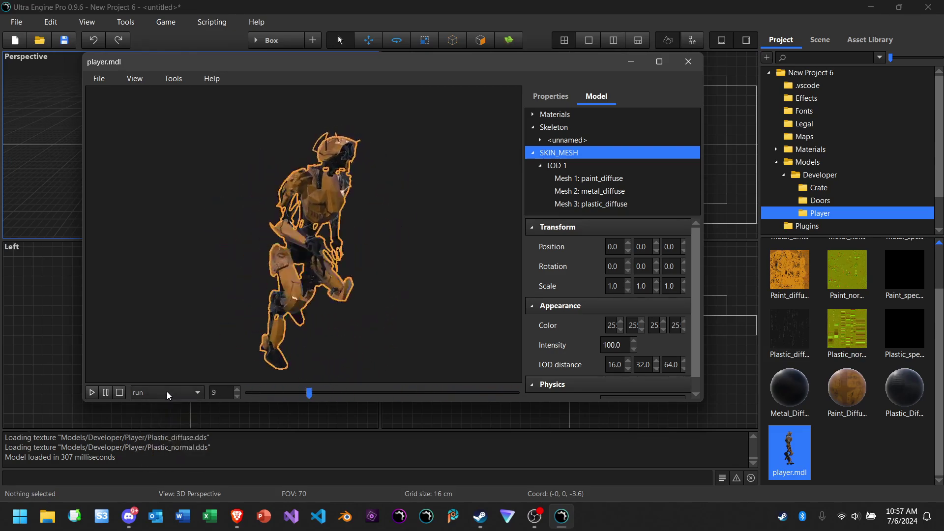
click(167, 391)
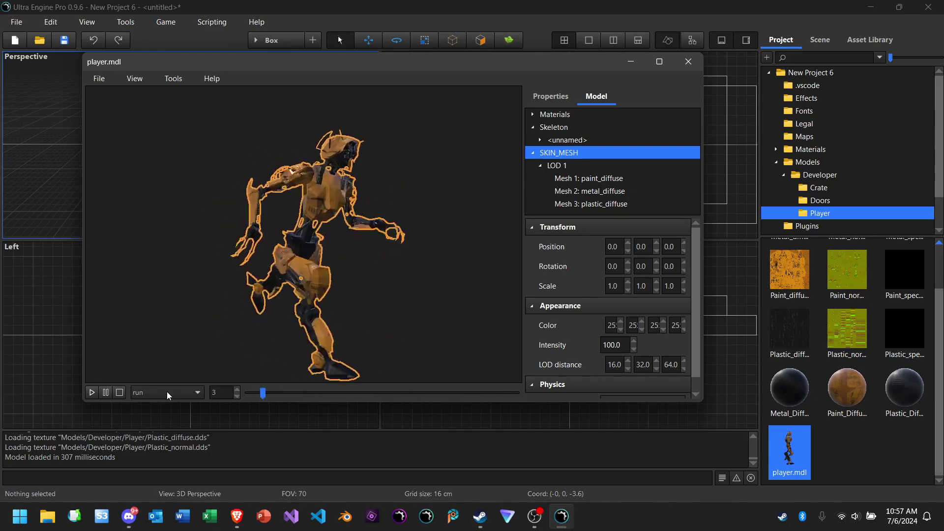
click(167, 392)
click(167, 391)
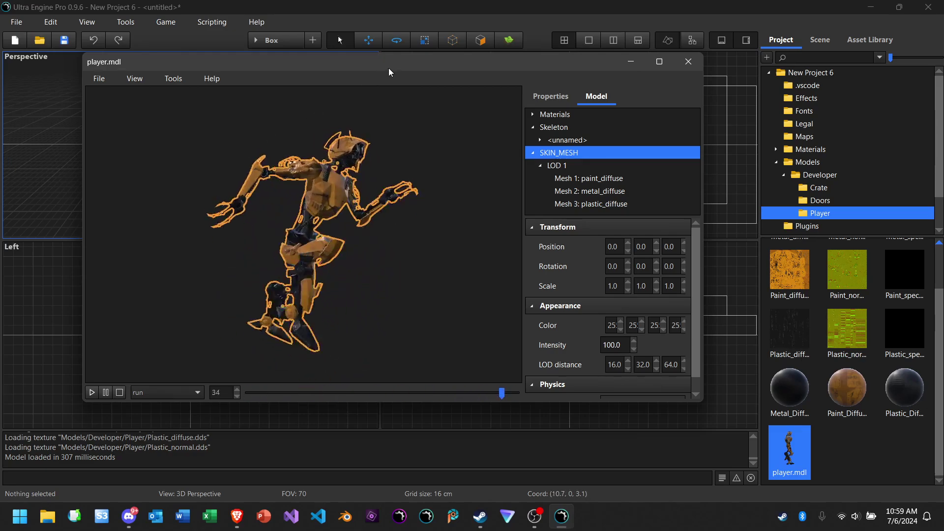
- Close the model editor window showing player.mdl
drag(388, 67, 364, 85)
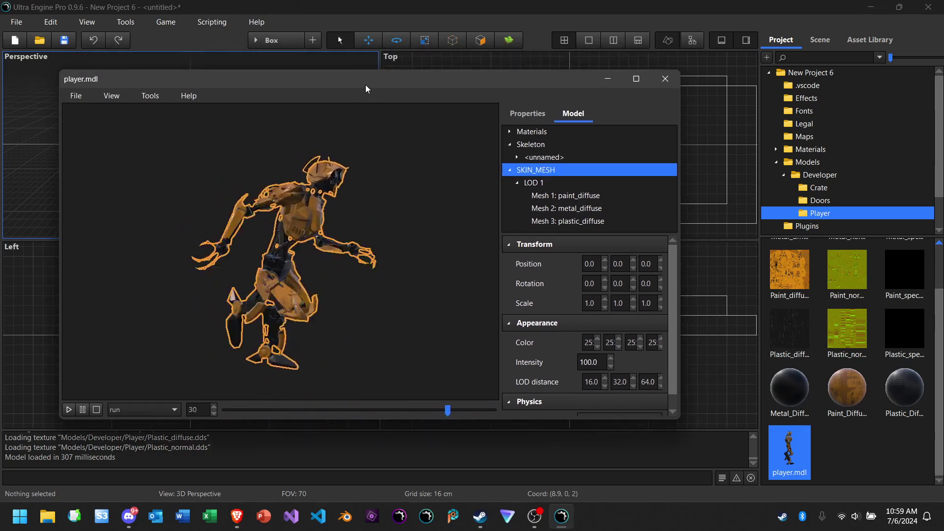
click(668, 77)
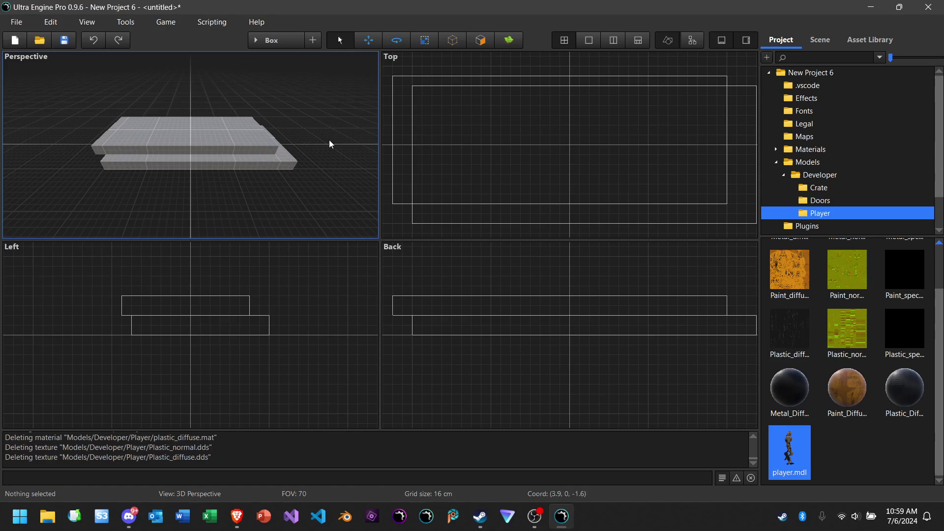
- Show the scene hierarchy, select the lower Box brush, and look through its appearance properties
click(811, 39)
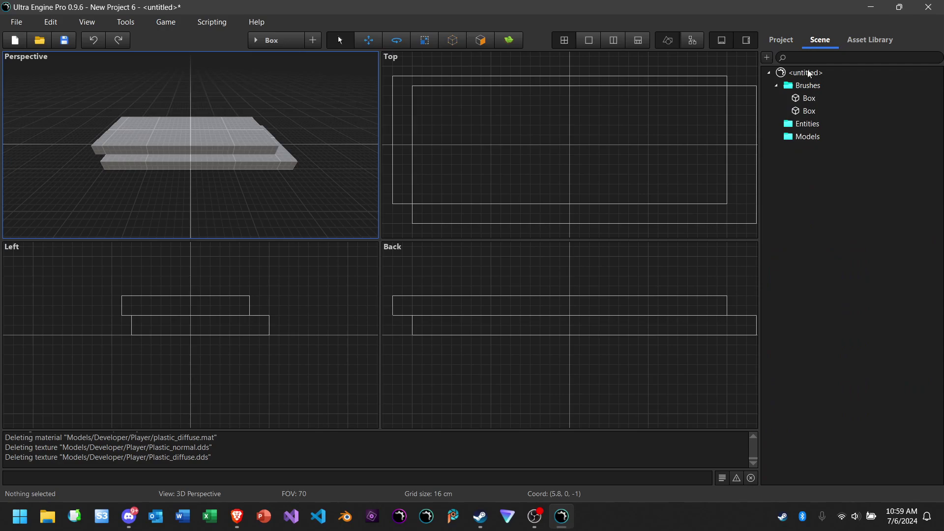
click(810, 100)
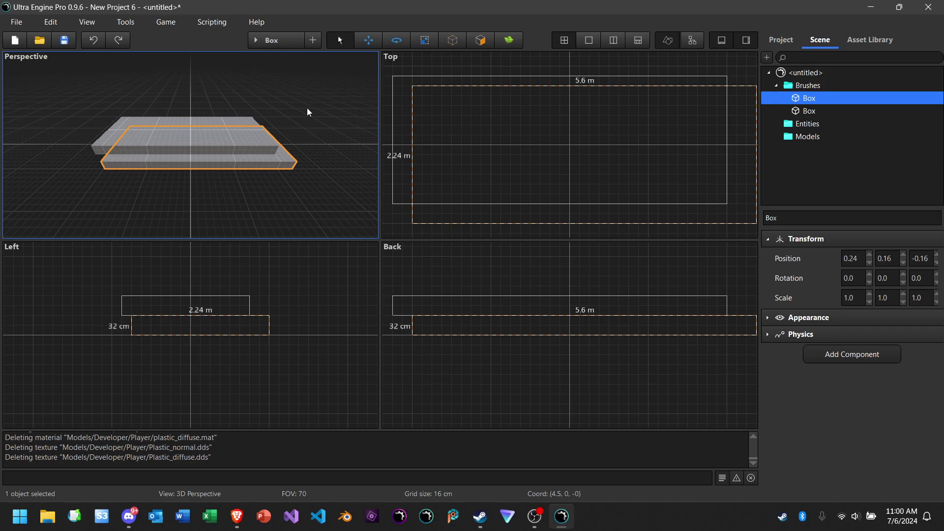
click(246, 90)
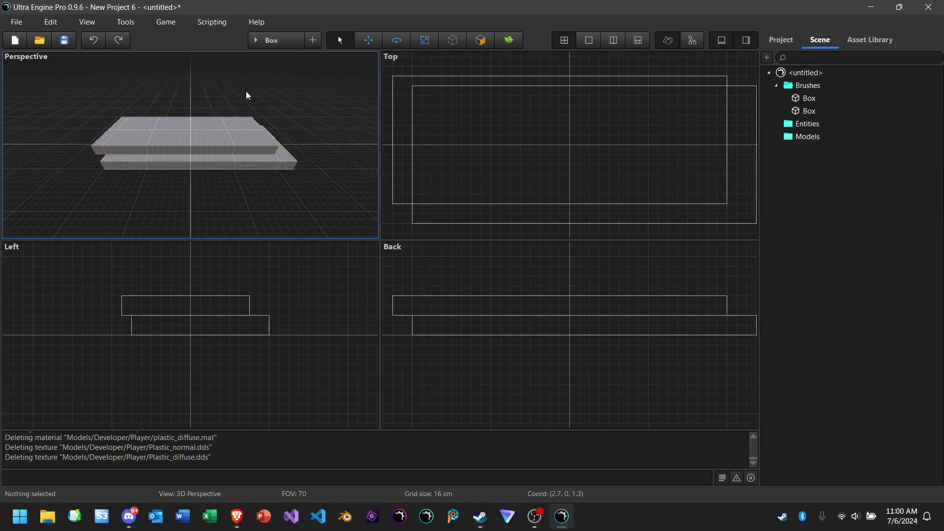
click(255, 166)
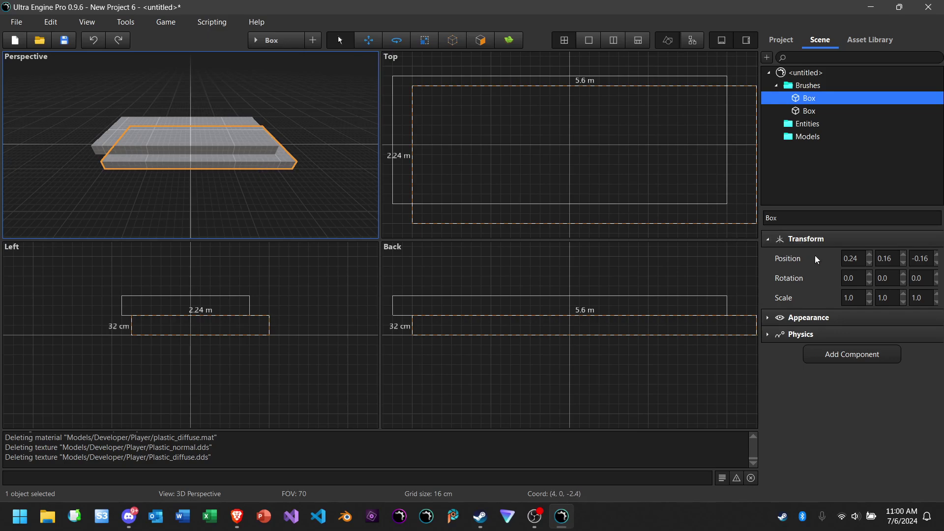
click(827, 318)
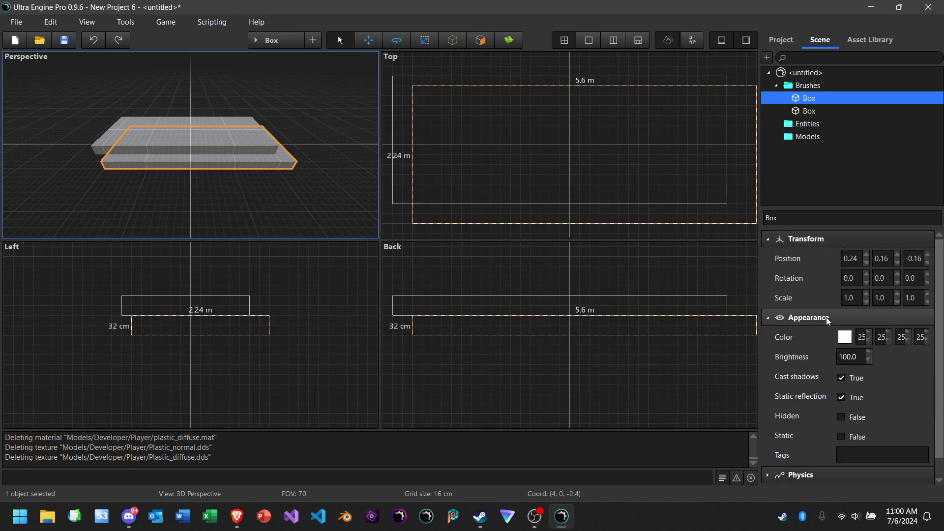
click(827, 318)
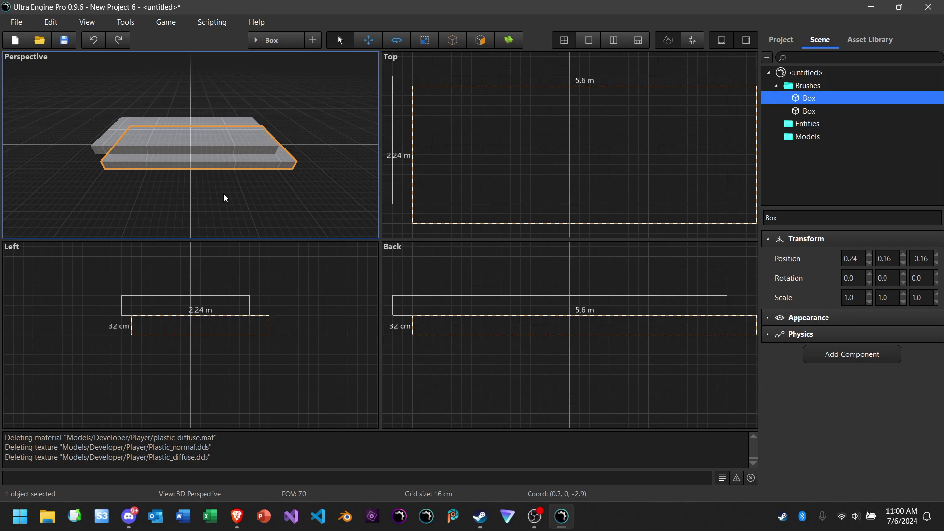
click(278, 43)
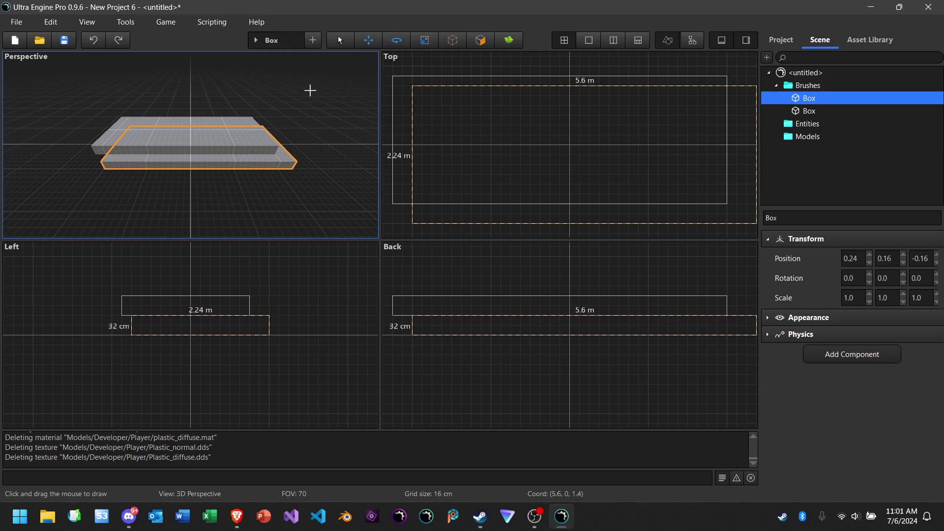
click(340, 42)
click(284, 46)
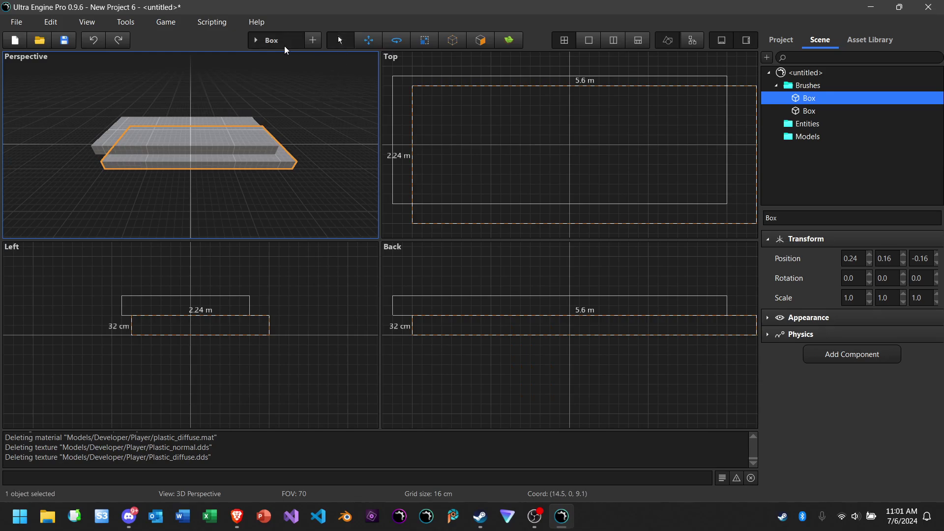
- Deselect the brush, switch to the Brave browser, and show the newest videos in the Ultra Engine community's Videos section
click(319, 146)
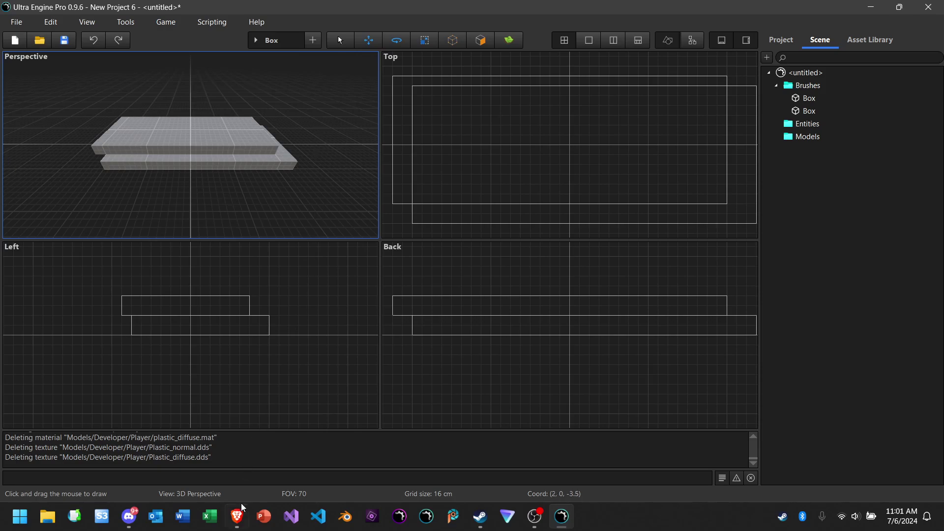
click(237, 516)
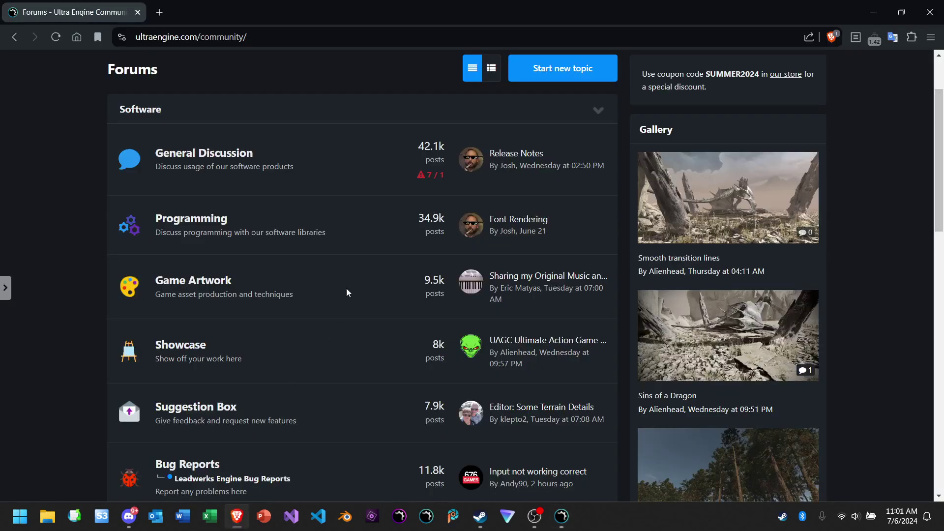
scroll(263, 115, up, 2)
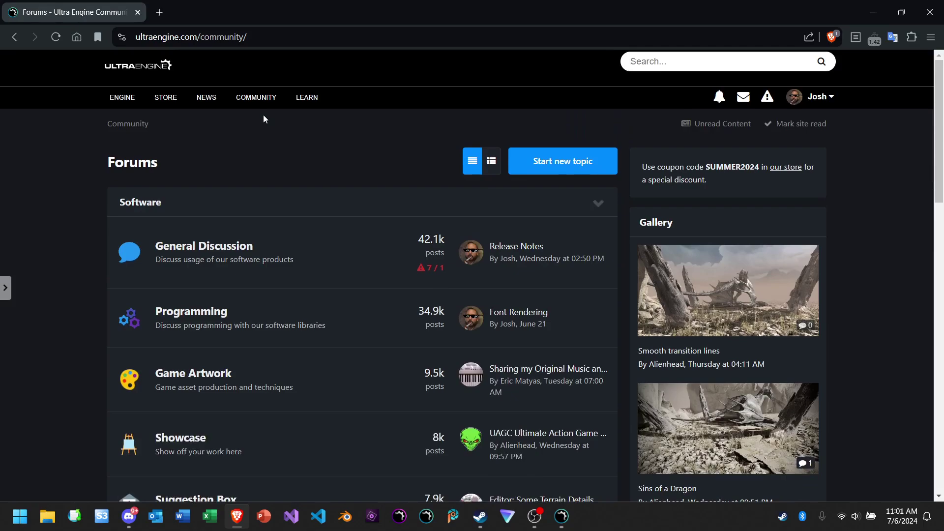
mouse_move(255, 99)
click(271, 185)
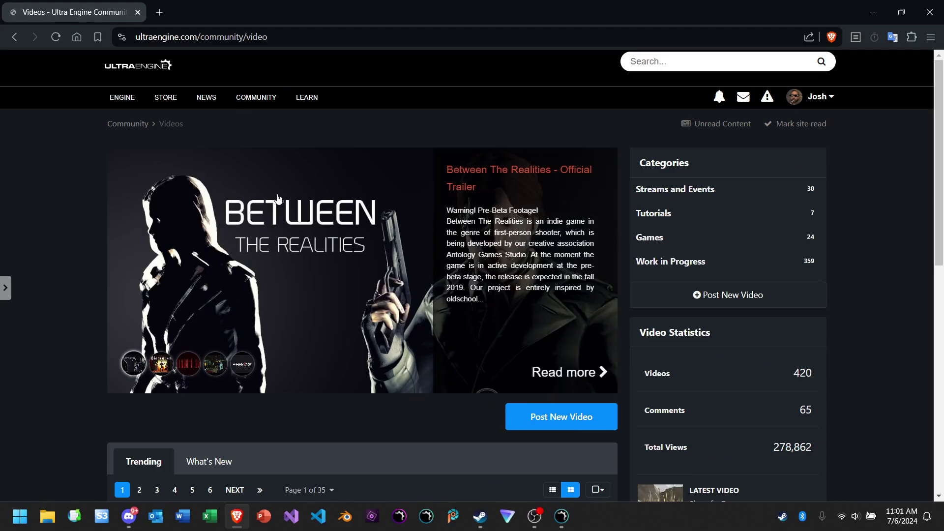
scroll(278, 198, down, 4)
click(216, 251)
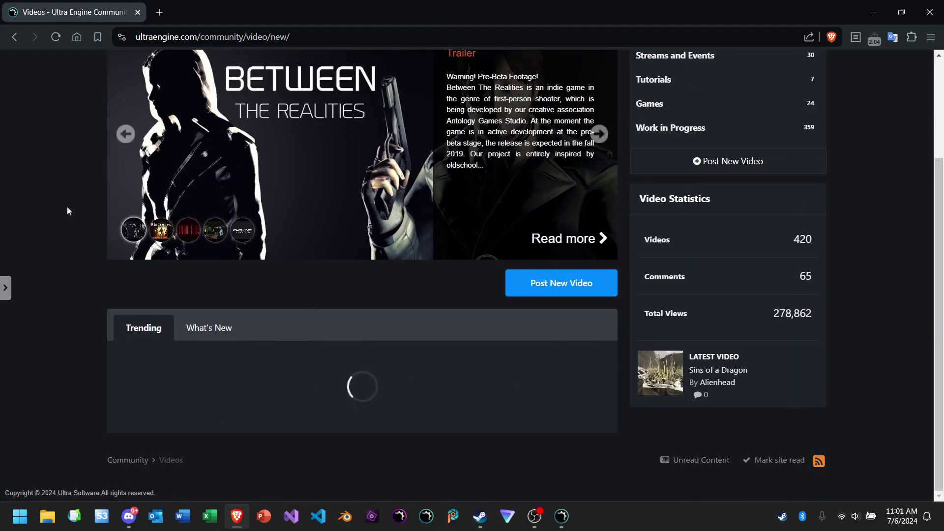
scroll(47, 223, down, 1)
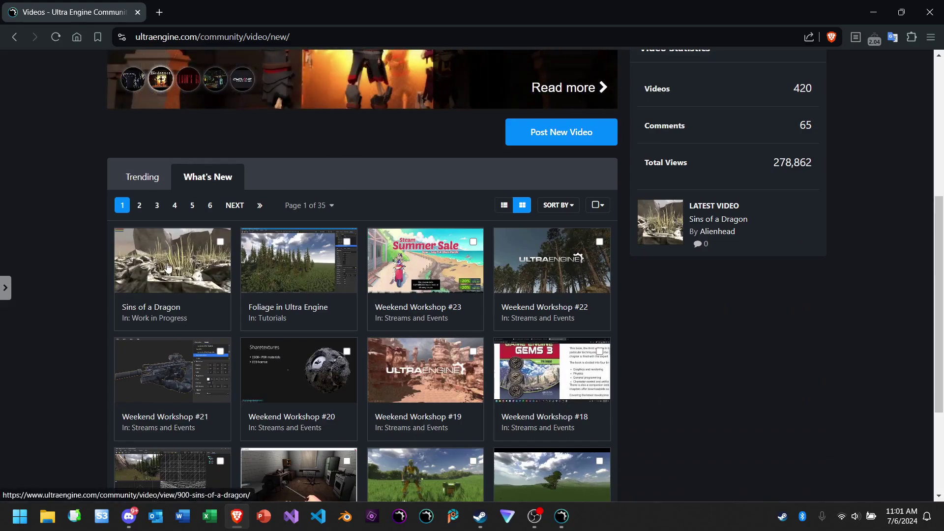
- Switch to Ultra Engine Pro, place player.mdl on the upper box at about -1.28, 0.64, -0.64, and clear the selection
click(565, 526)
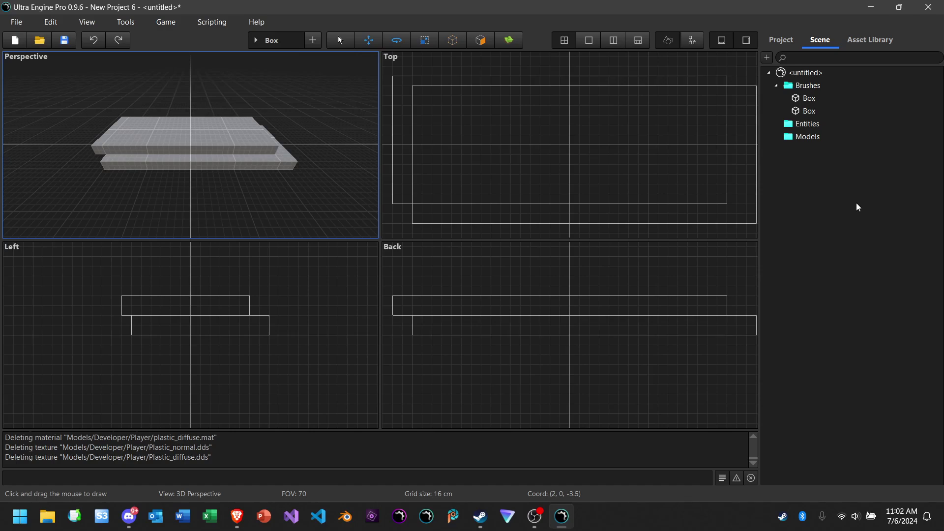
click(786, 40)
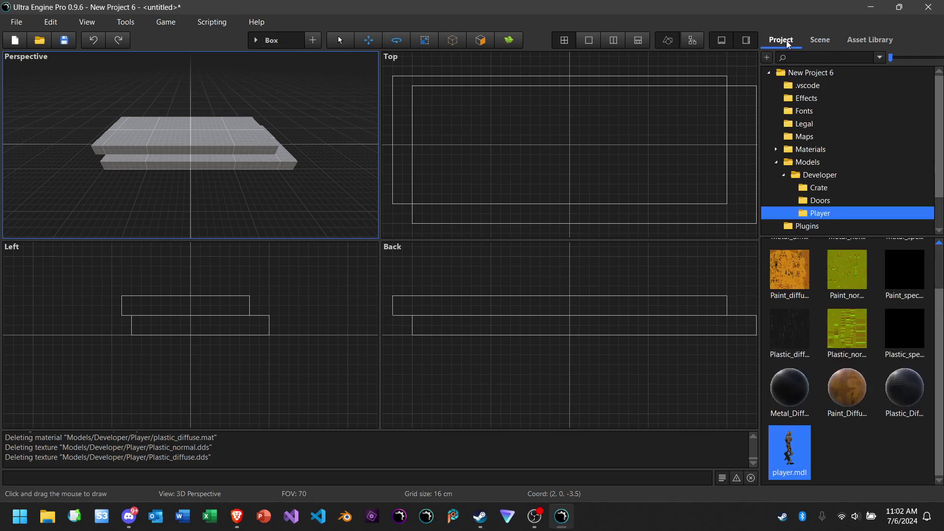
drag(788, 453, 727, 412)
drag(390, 180, 146, 140)
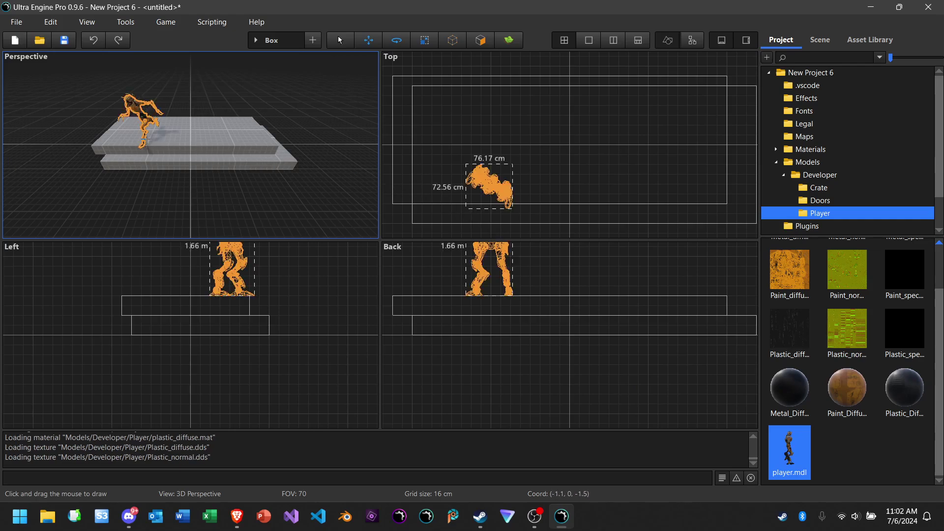
click(265, 96)
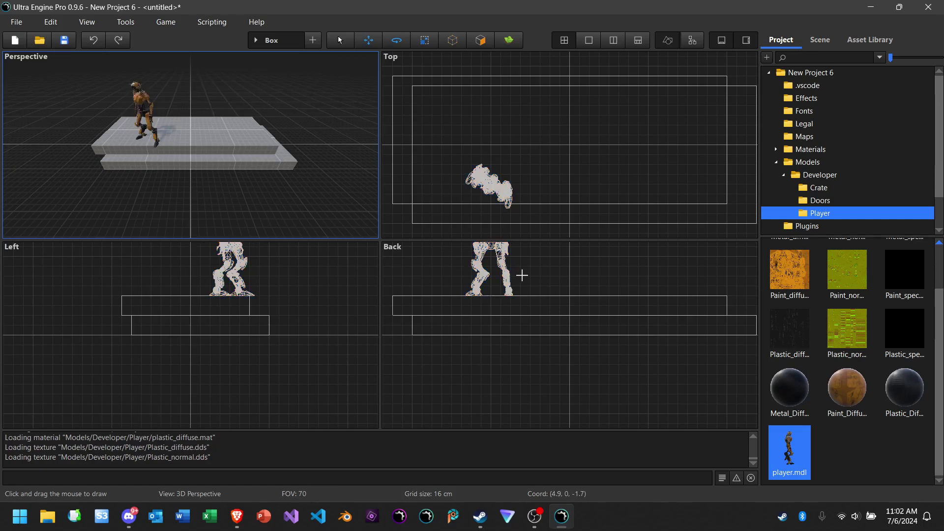
- Show the scene hierarchy and make the lower Box brush a child of the player model
click(820, 40)
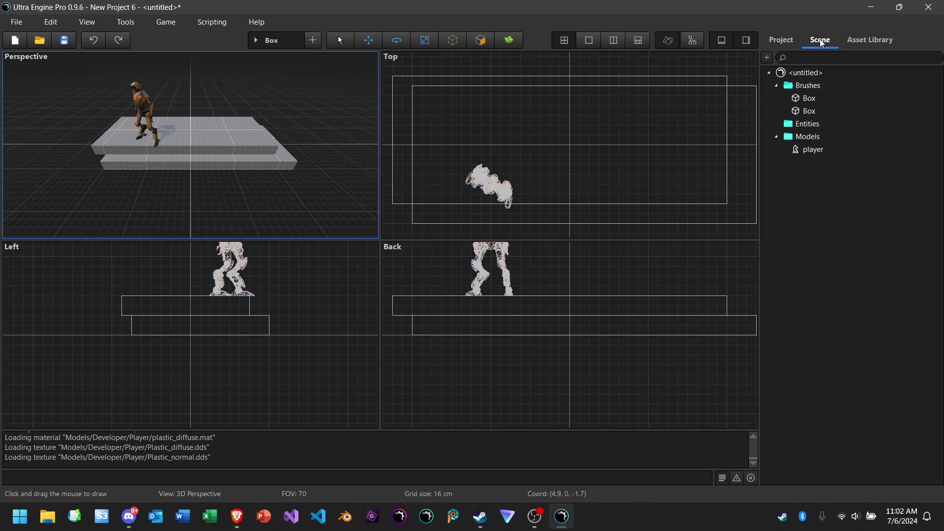
click(816, 150)
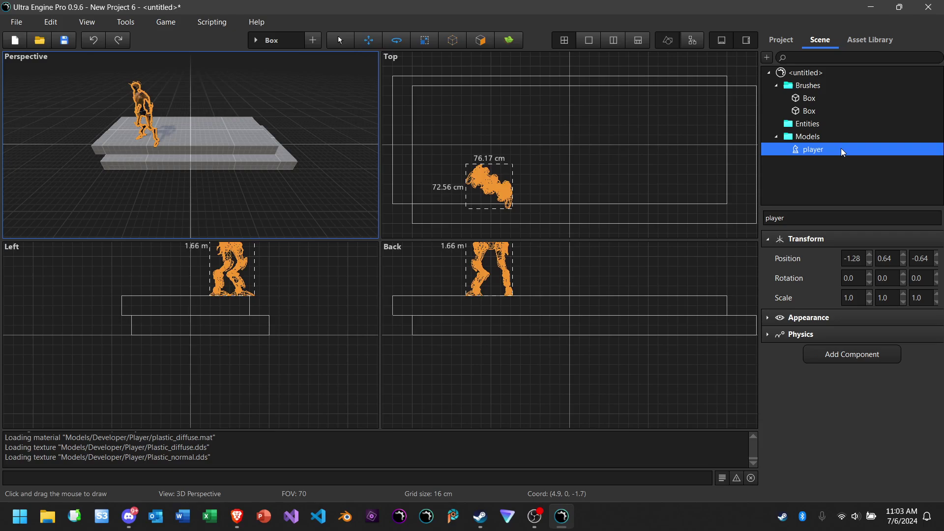
click(816, 139)
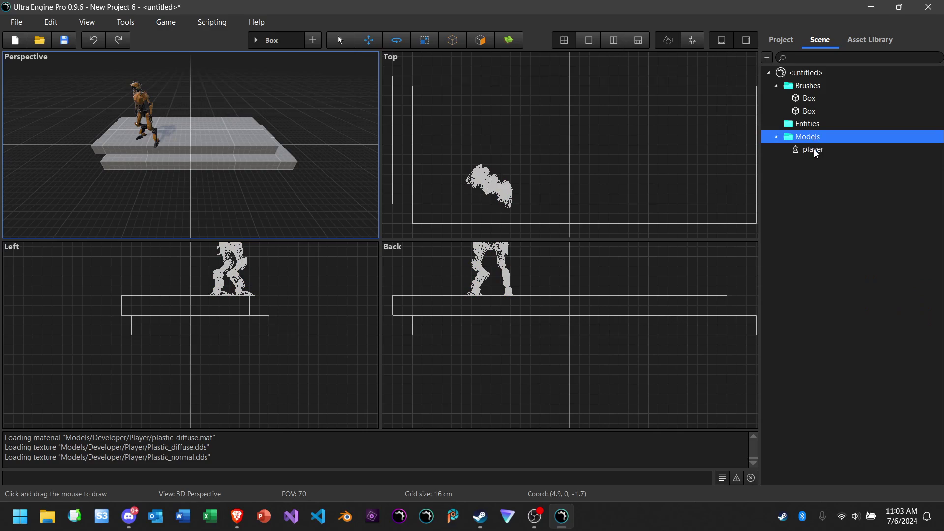
click(815, 152)
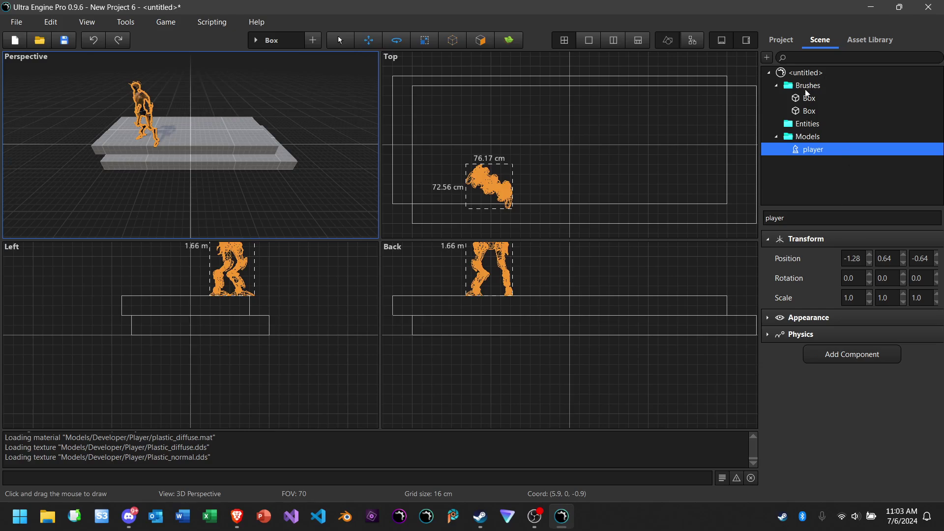
mouse_move(806, 99)
mouse_down()
mouse_move(814, 143)
mouse_move(827, 151)
mouse_move(823, 104)
mouse_move(820, 153)
mouse_up()
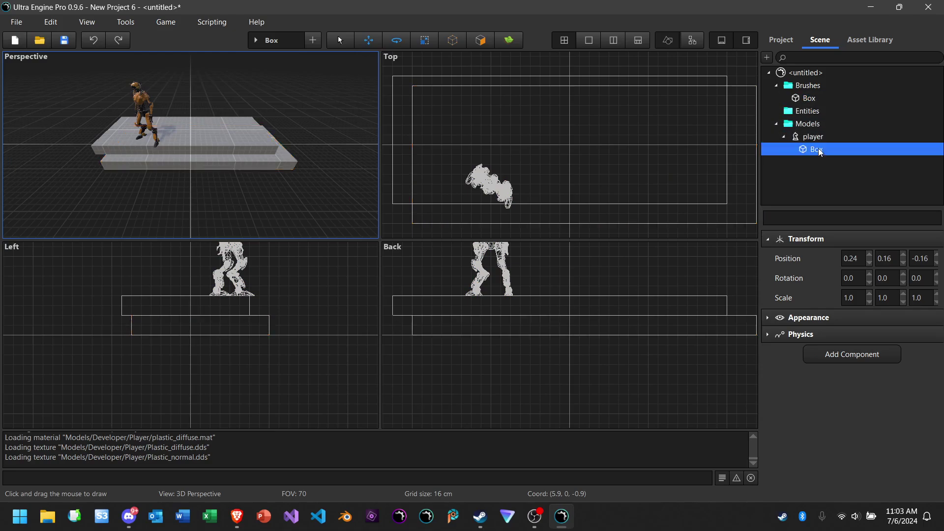
- Alternate the selection between the player model and its child Box to compare their outlines and transform properties
click(819, 139)
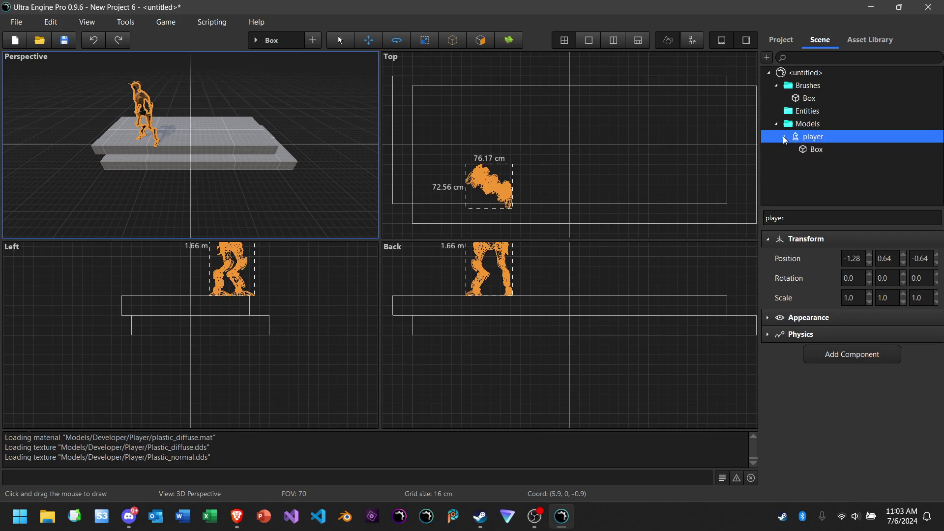
click(830, 154)
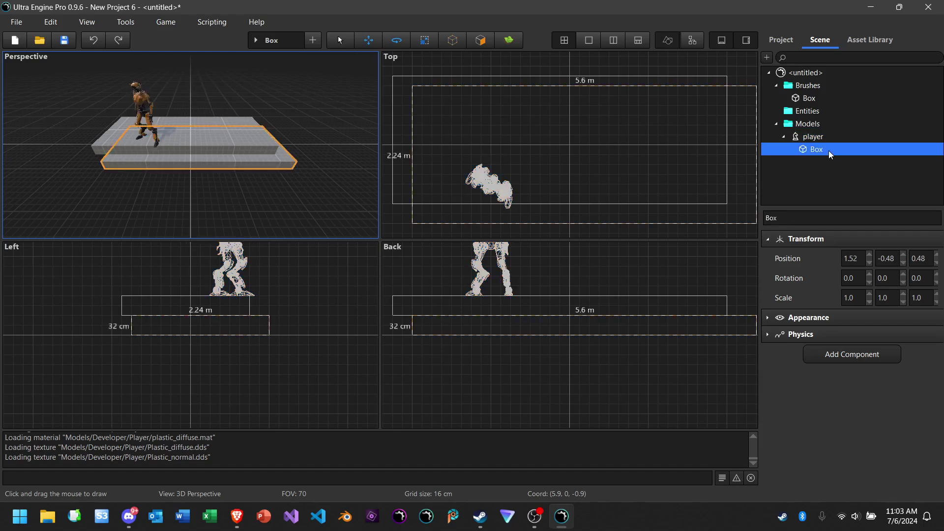
click(866, 139)
click(868, 153)
click(862, 143)
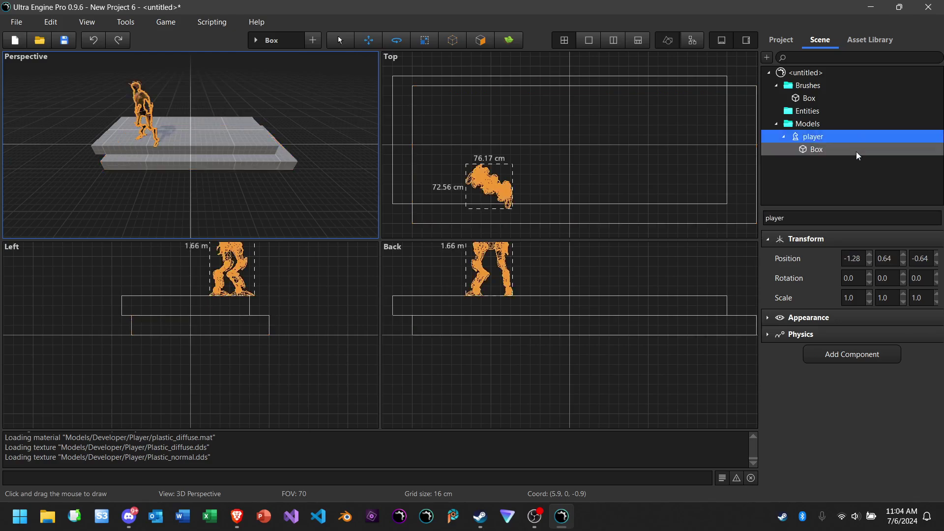
click(858, 154)
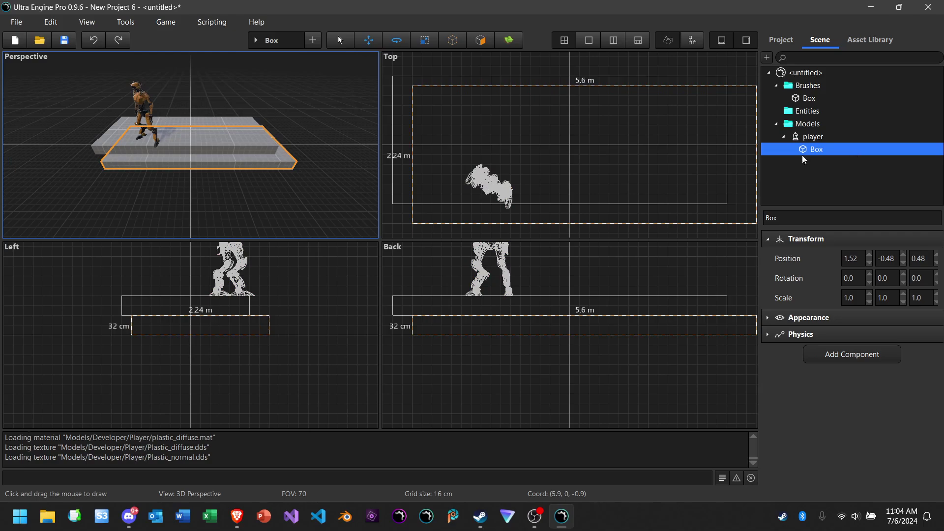
mouse_move(237, 518)
click(844, 141)
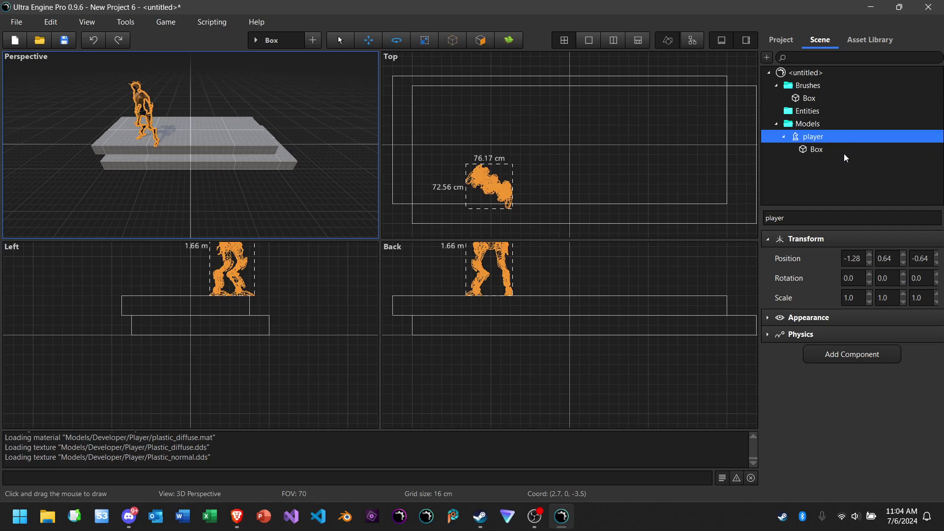
click(844, 156)
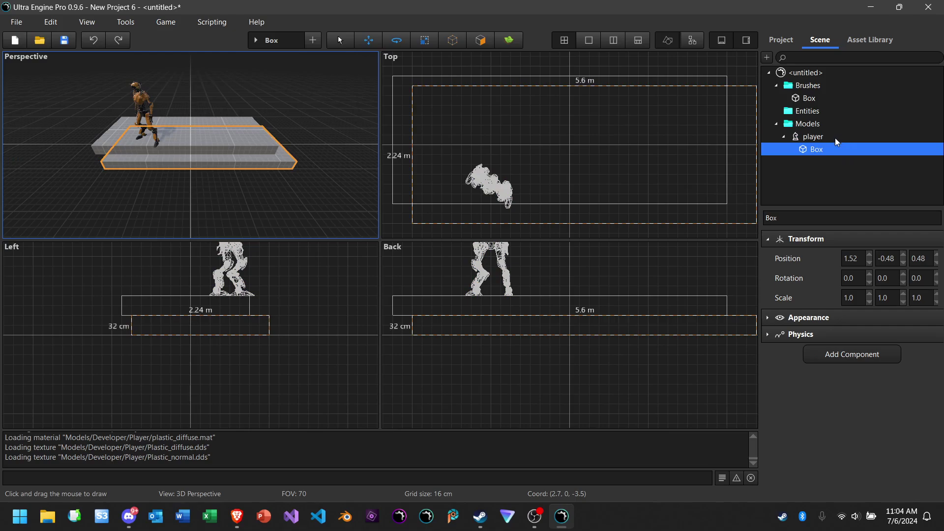
click(837, 143)
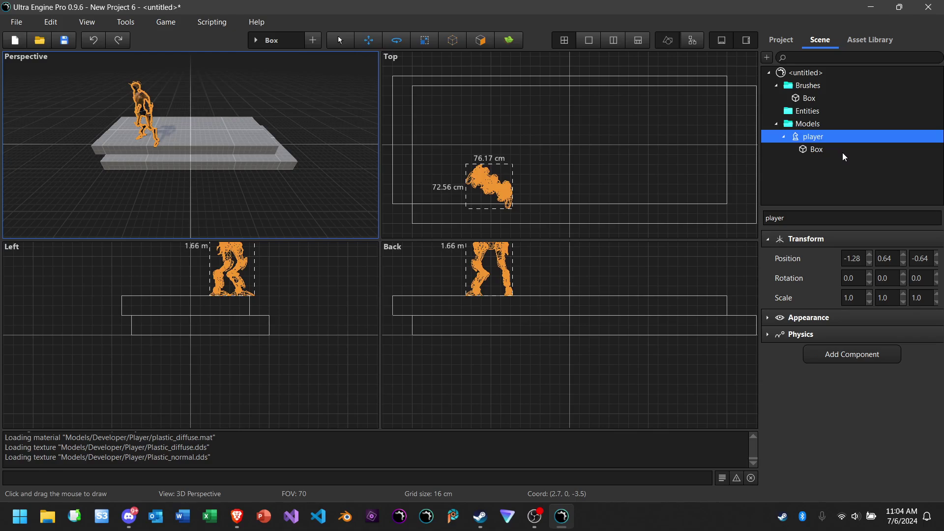
click(843, 156)
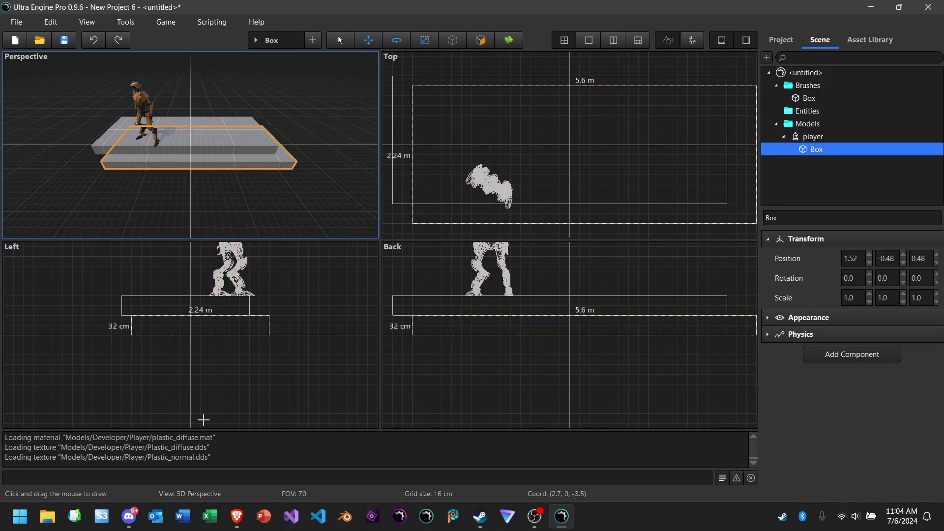
- Switch to the Brave browser, open the Sins of a Dragon video page, and play the video in full screen
click(235, 519)
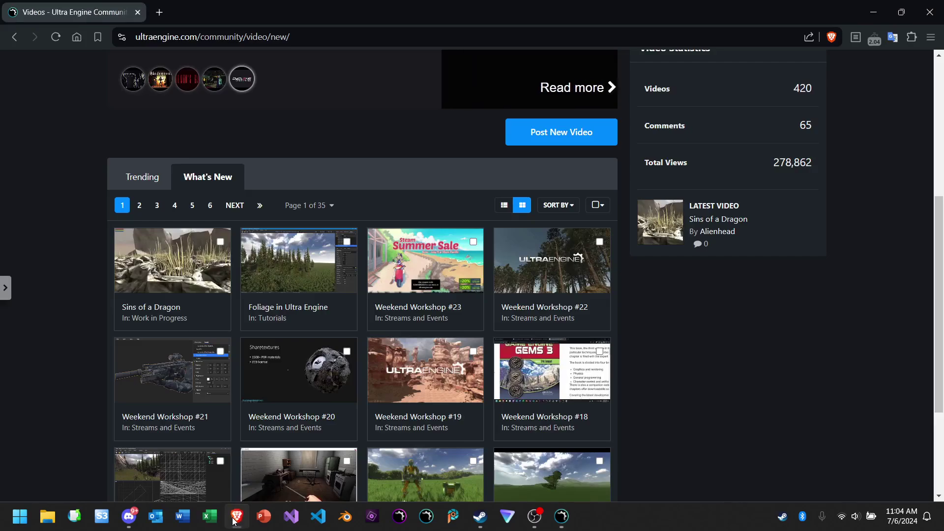
click(153, 278)
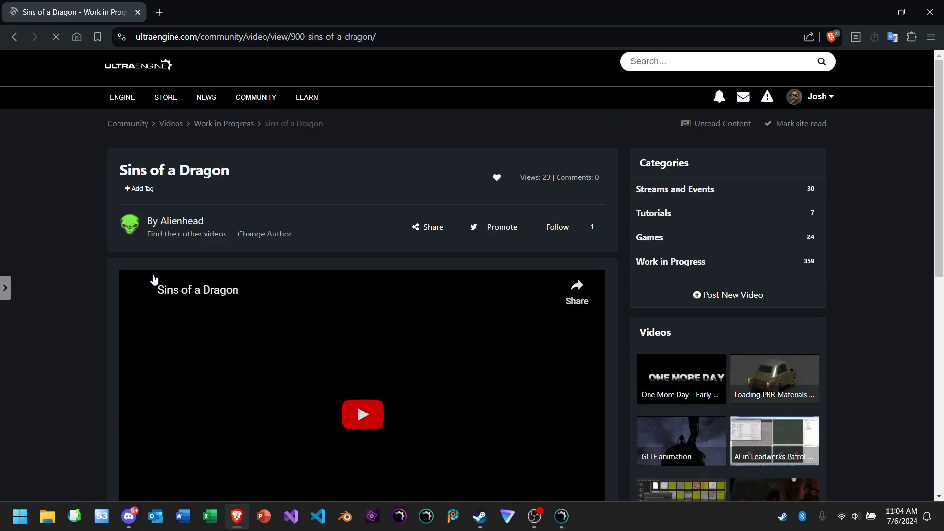
scroll(154, 278, down, 3)
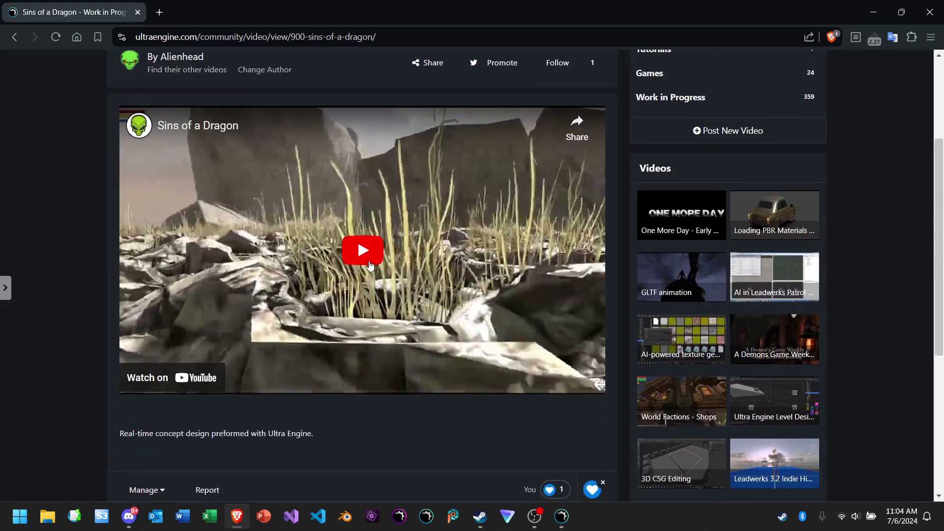
click(364, 252)
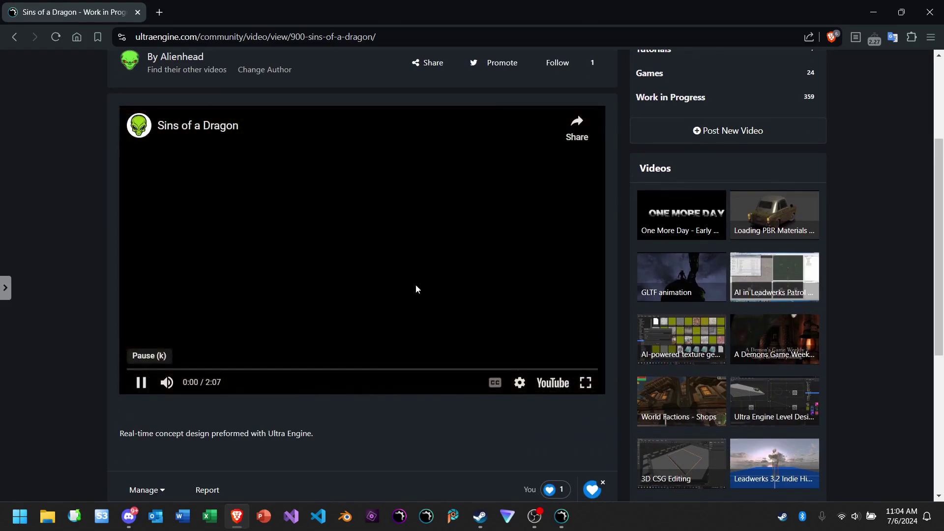
click(592, 388)
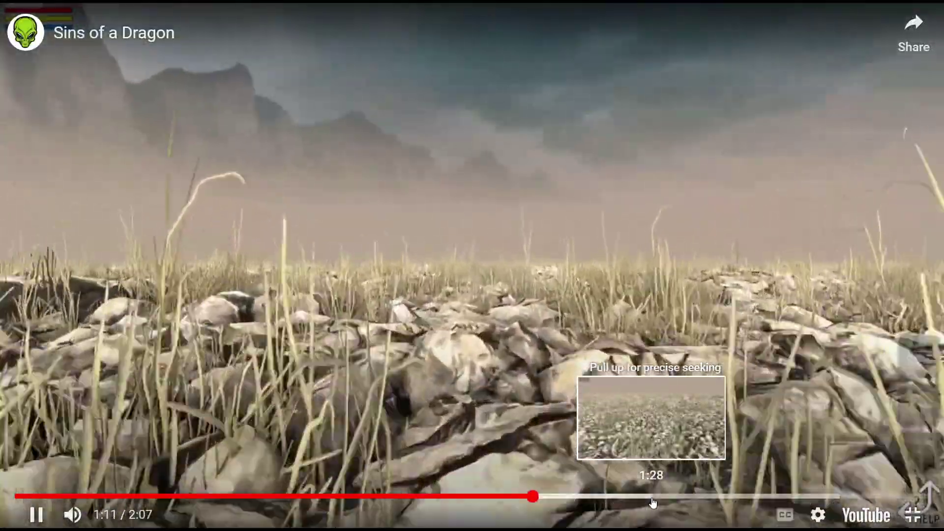
- Skip the video ahead to about 1:28, pause it at 1:39 outside full screen, and dismiss the suggested videos
click(650, 498)
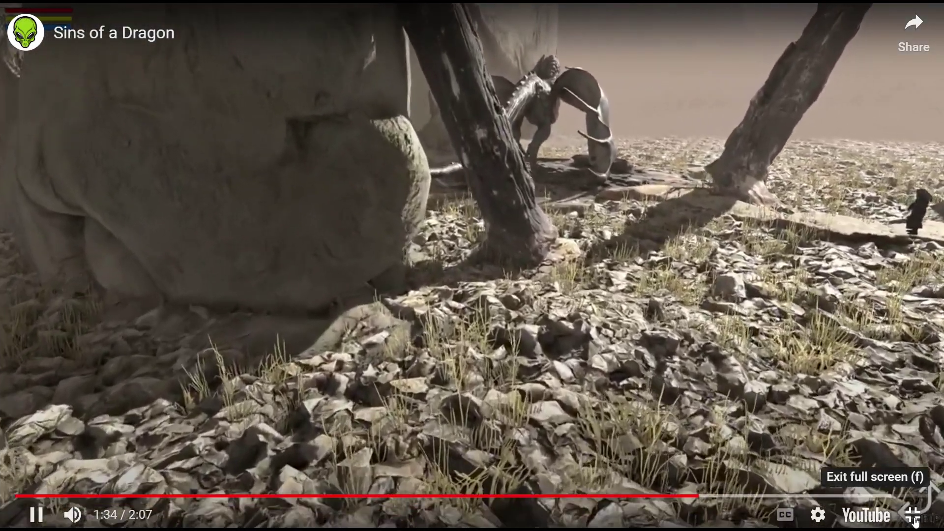
click(915, 520)
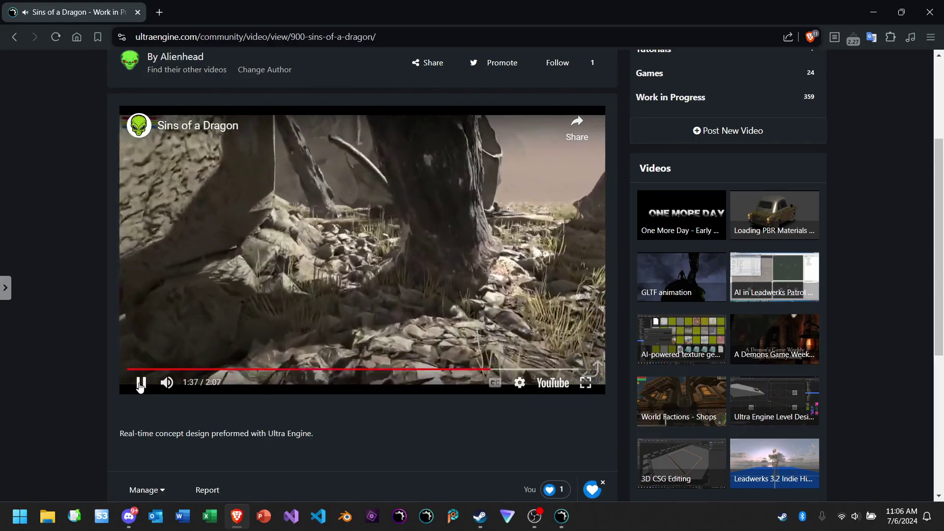
click(140, 383)
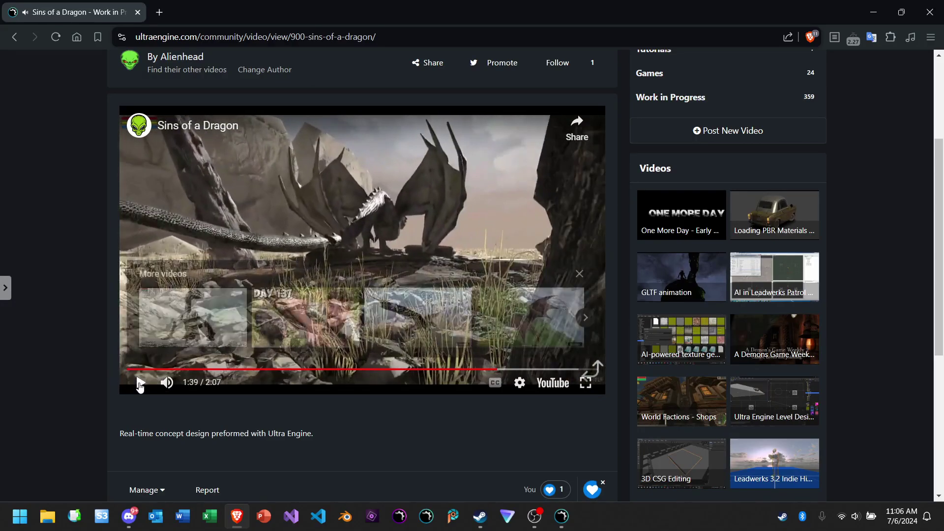
click(578, 274)
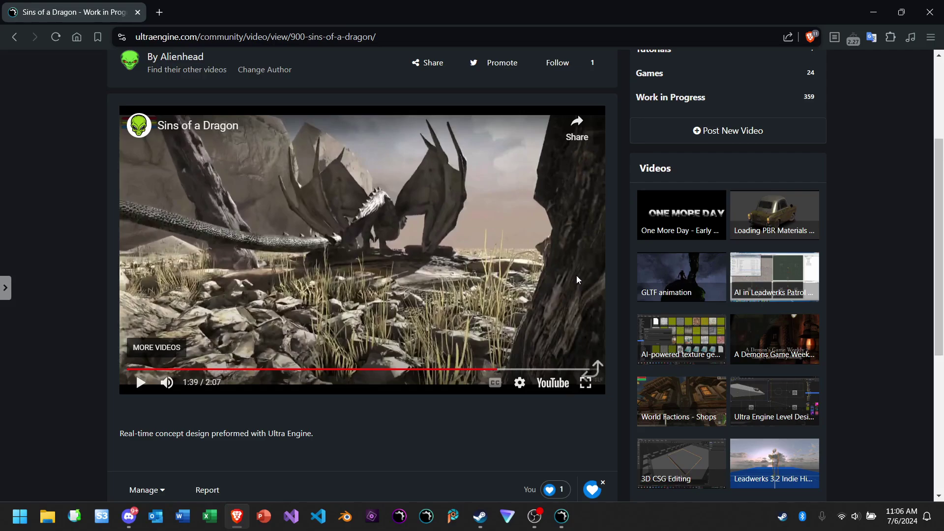
- Examine the paused dragon frame up close, restore the page size, and return to the community forum index
ctrl+scroll(287, 196, up, 5)
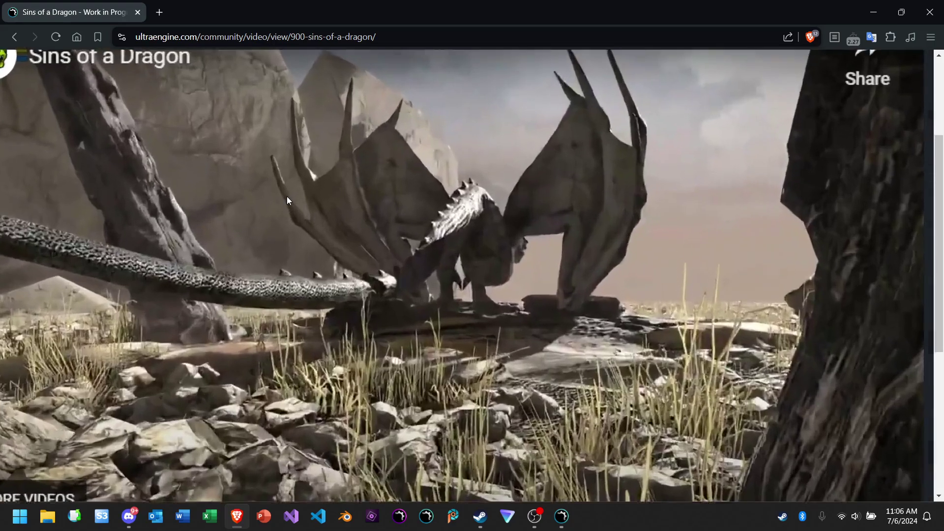
ctrl+scroll(287, 196, down, 5)
scroll(151, 184, up, 3)
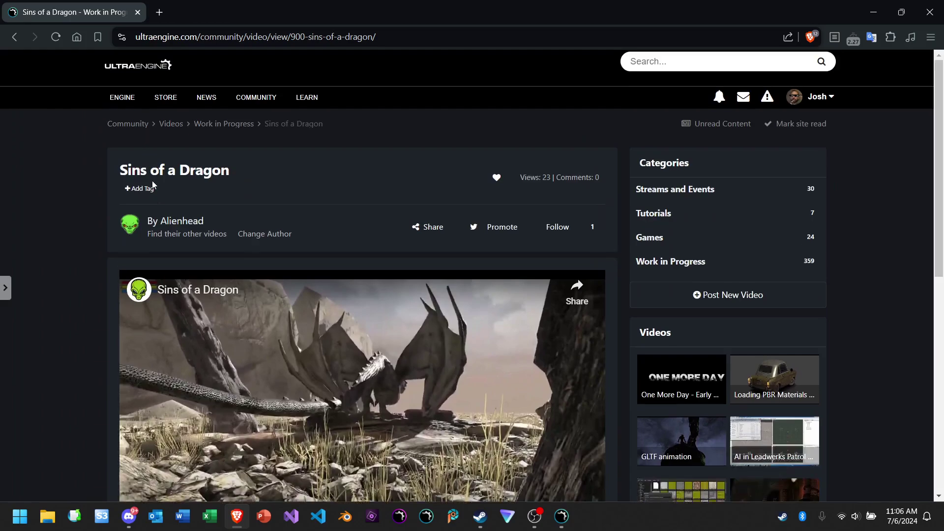
click(254, 98)
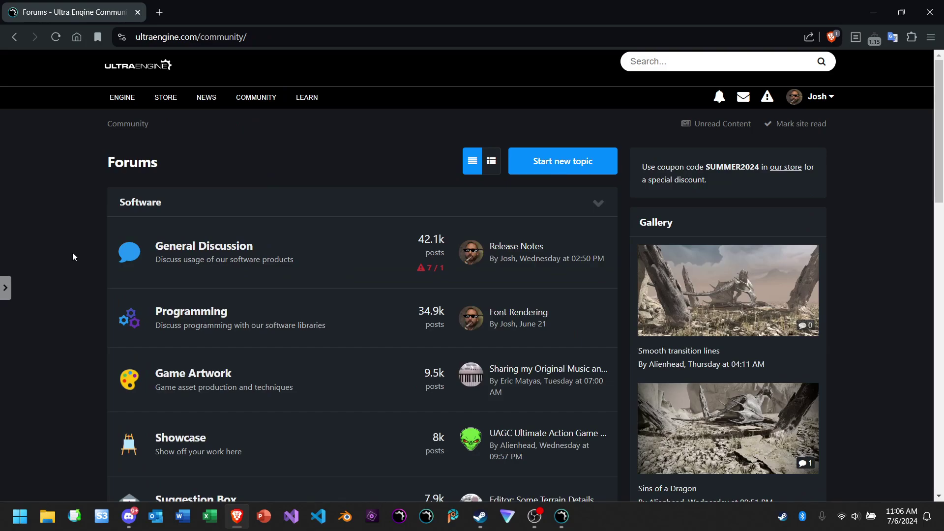
scroll(73, 254, down, 2)
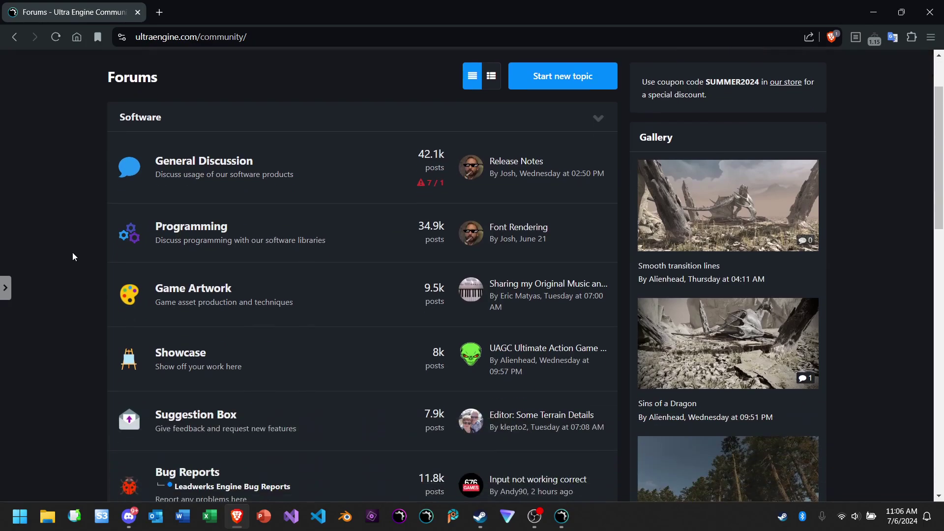
scroll(73, 254, up, 2)
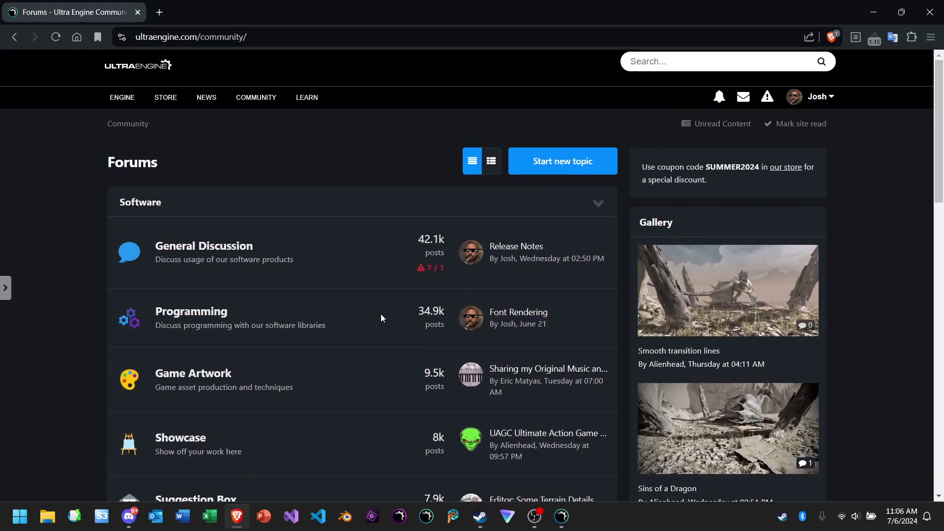
- Switch to Ultra Engine Pro and move the upper Box brush to Z position -0.08 in the Top view, then deselect it
click(564, 520)
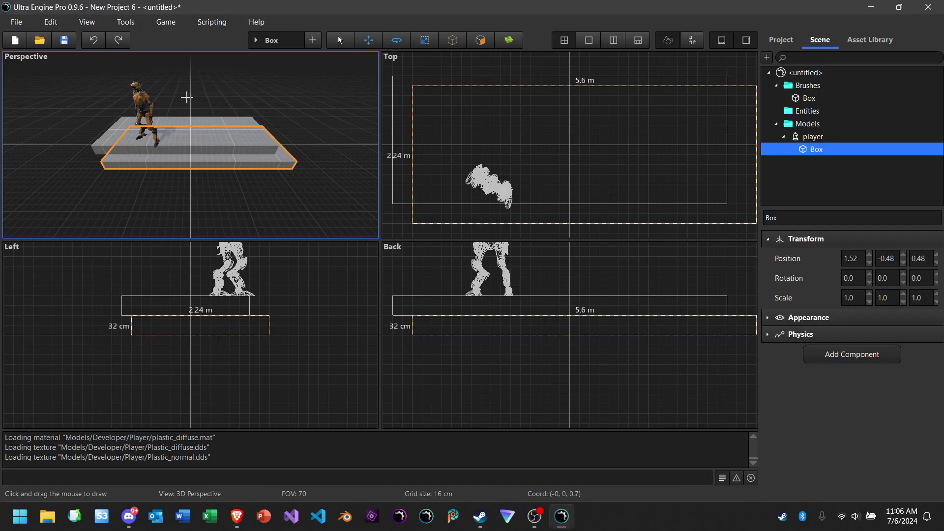
click(346, 39)
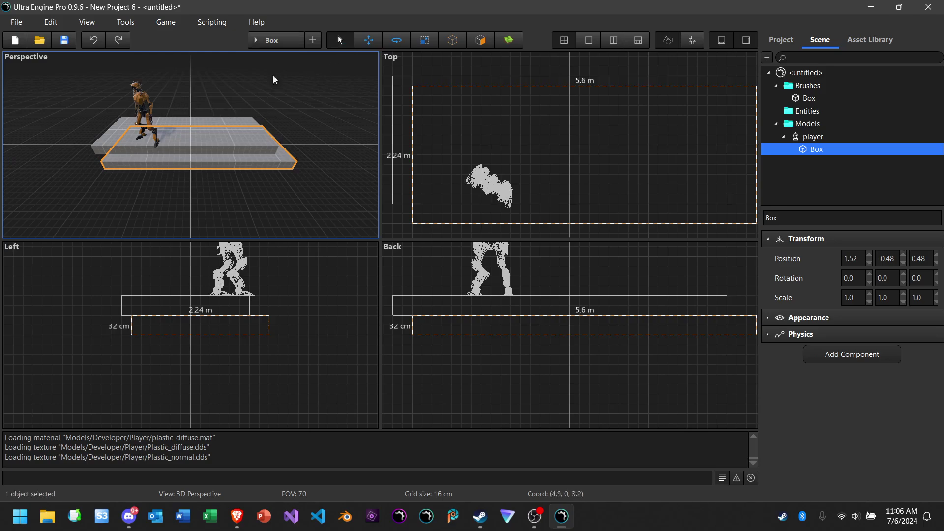
click(200, 124)
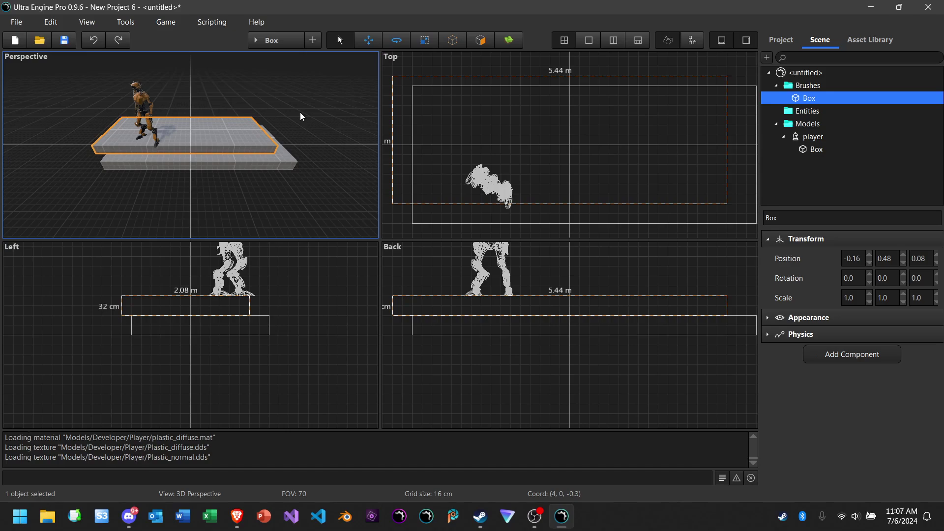
click(371, 43)
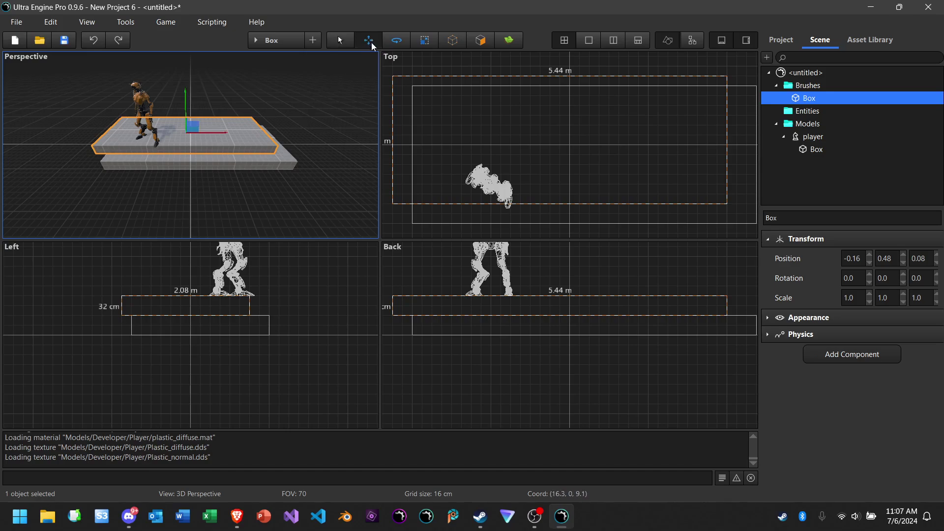
drag(565, 146, 565, 154)
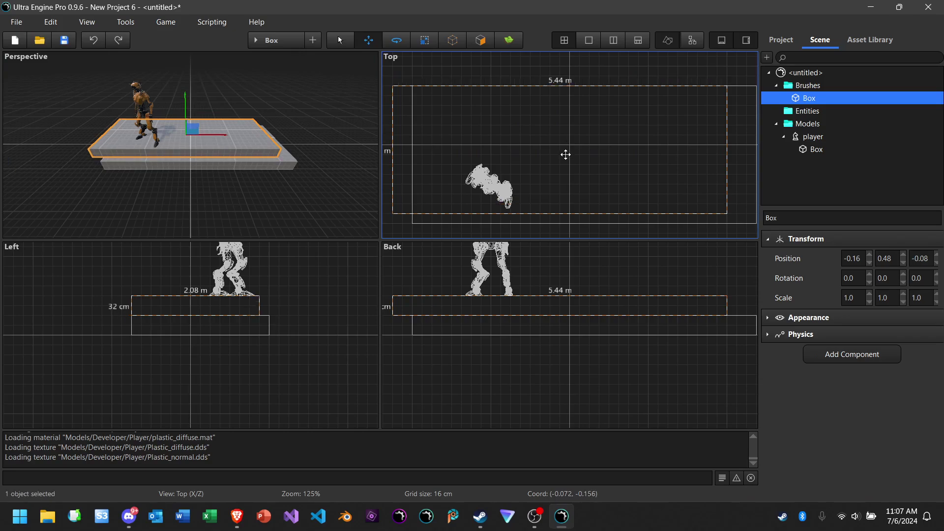
click(280, 105)
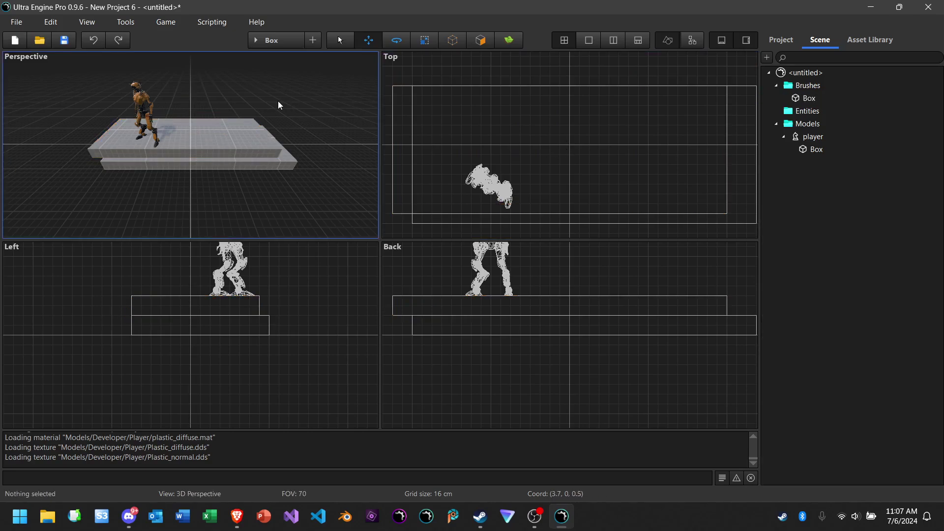
- Move the upper Box brush along the red axis in the Perspective view to X position 0.0, leaving it selected
click(220, 146)
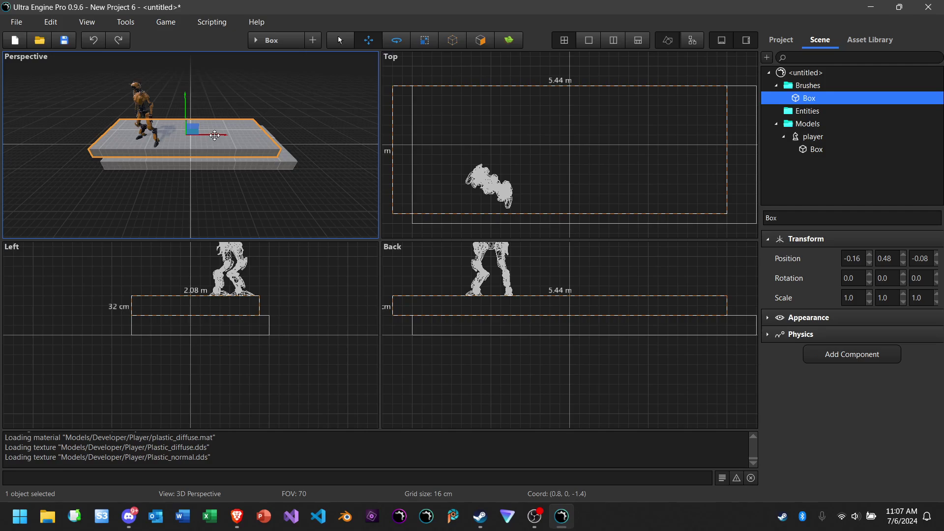
click(214, 135)
drag(214, 135, 221, 135)
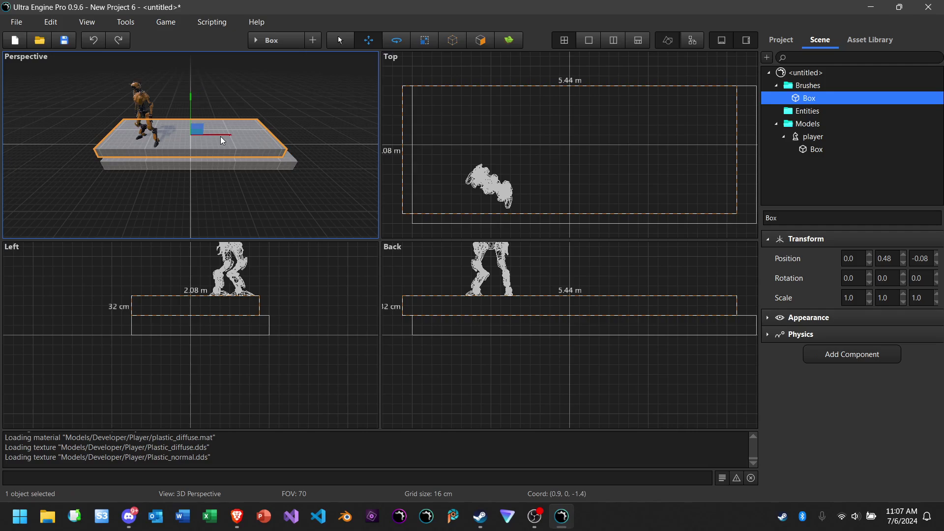
click(280, 89)
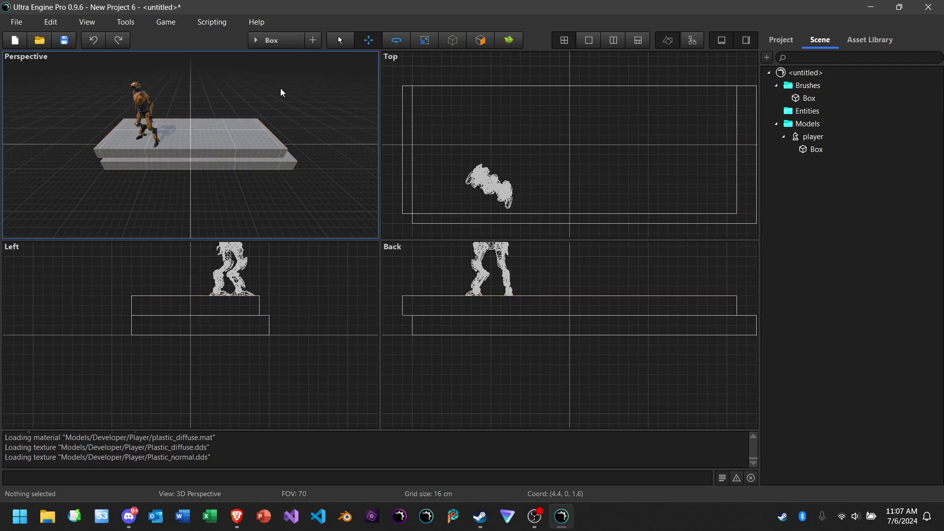
click(243, 133)
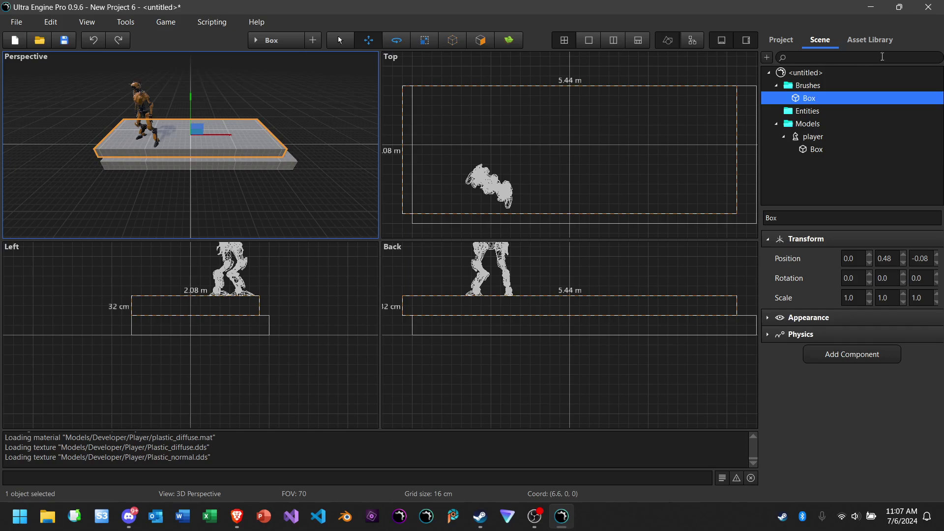
- Open the Asset Library and display the EveningSkyHDRI category under AmbientCG's HDRI assets
click(863, 45)
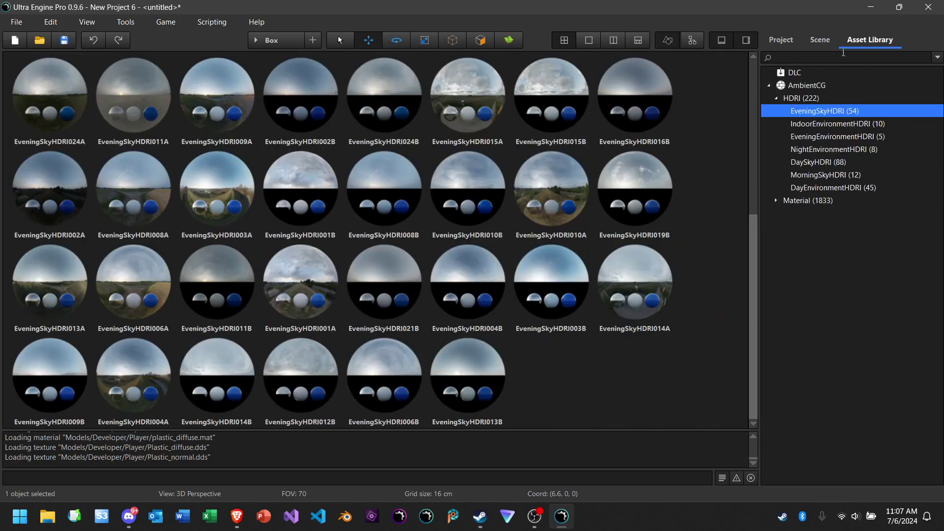
click(769, 86)
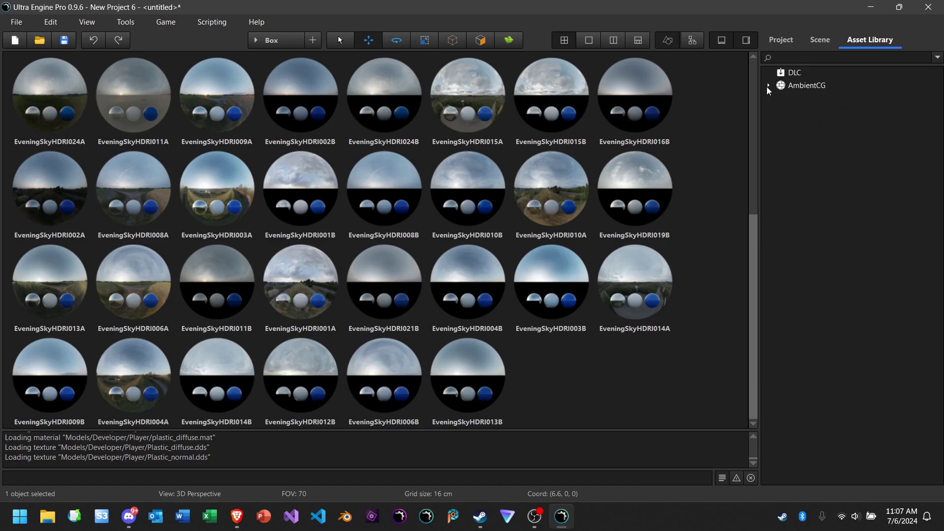
double_click(787, 87)
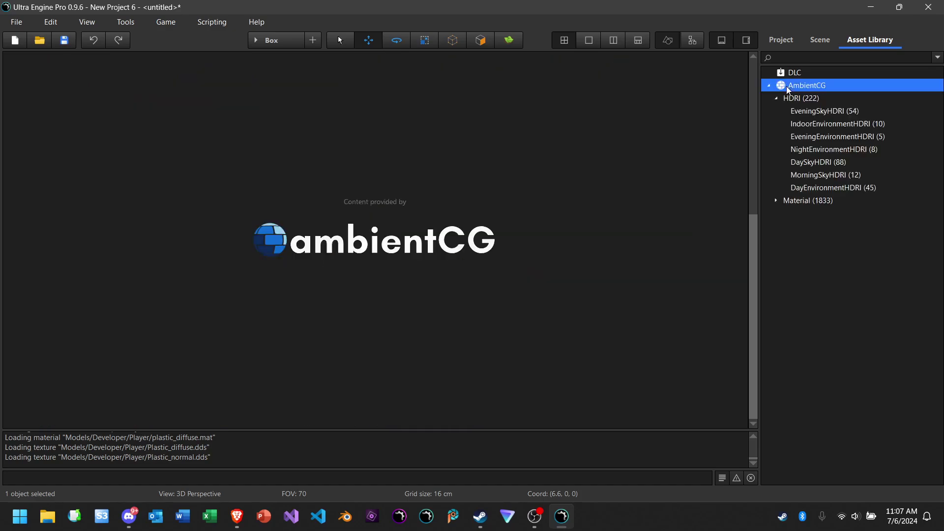
double_click(800, 99)
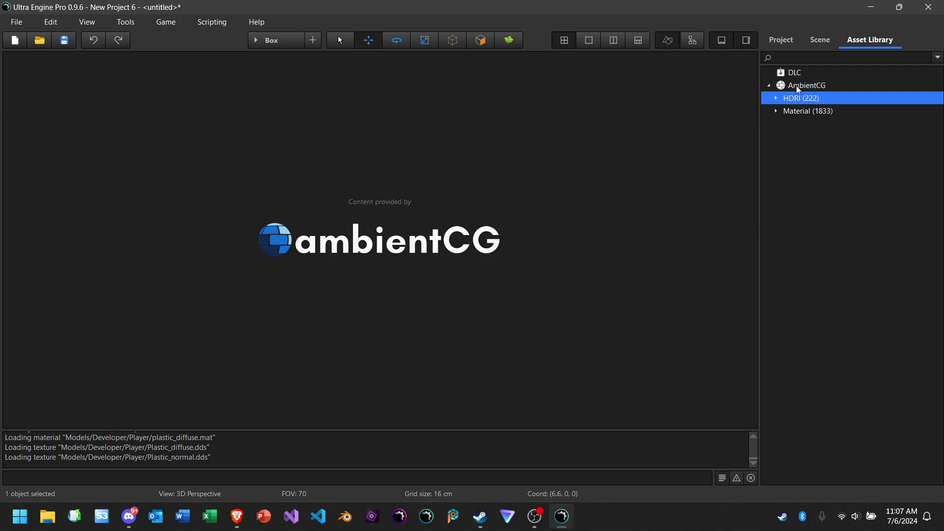
double_click(792, 100)
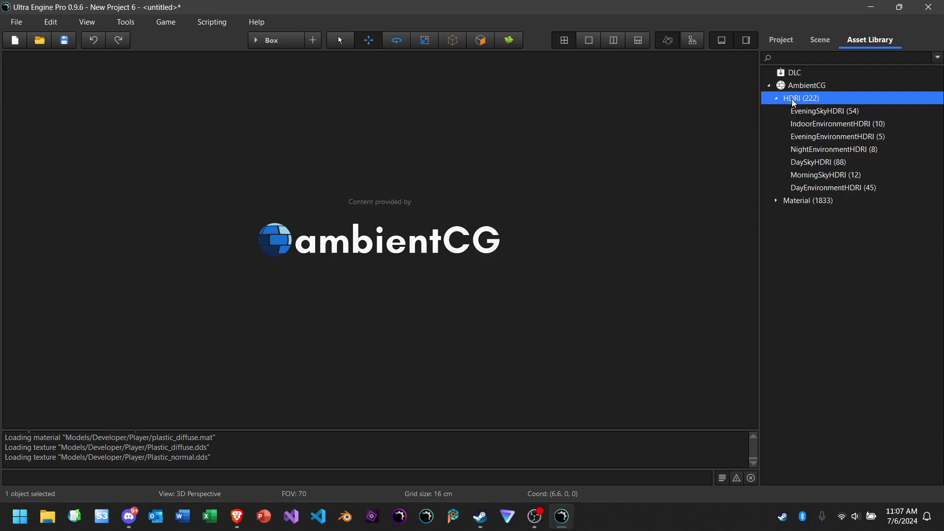
click(804, 113)
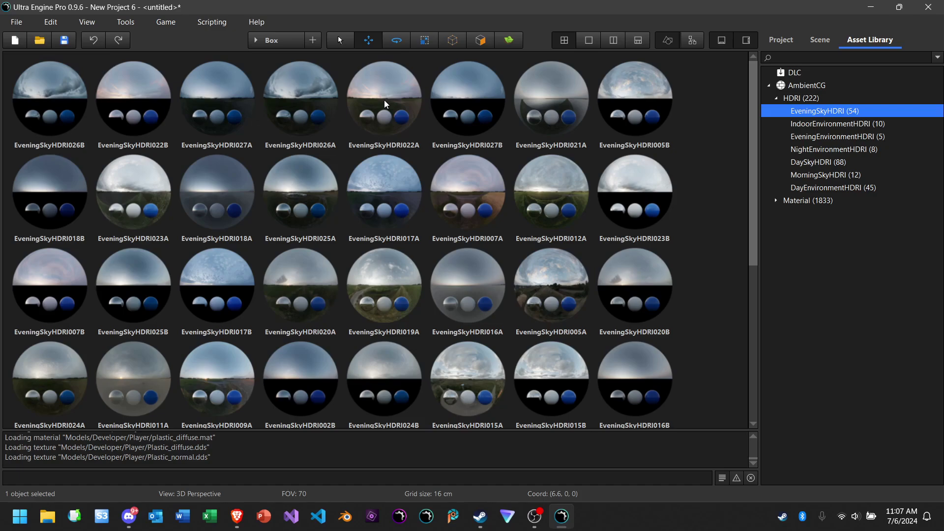
- Browse the EveningSkyHDRI thumbnails through to the end of the collection and return to the beginning
scroll(385, 103, down, 3)
scroll(384, 103, up, 3)
scroll(539, 276, down, 5)
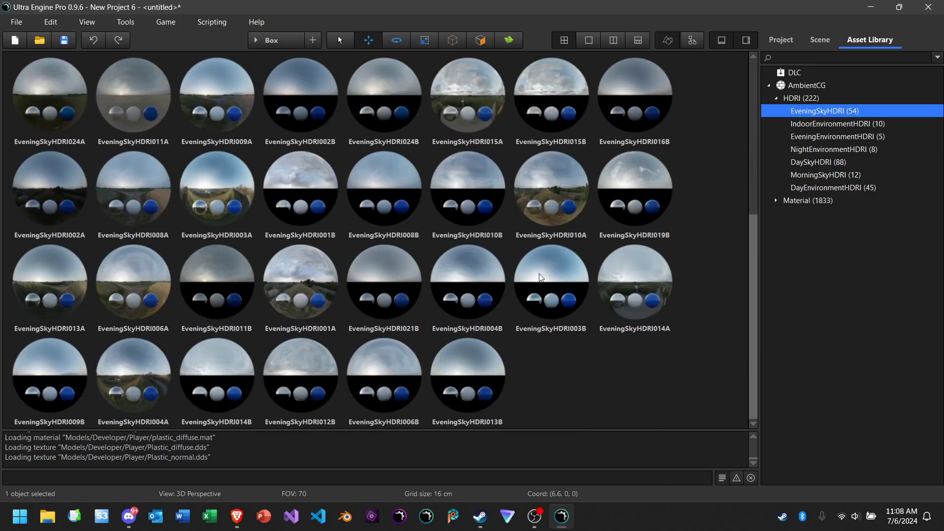
scroll(540, 277, up, 5)
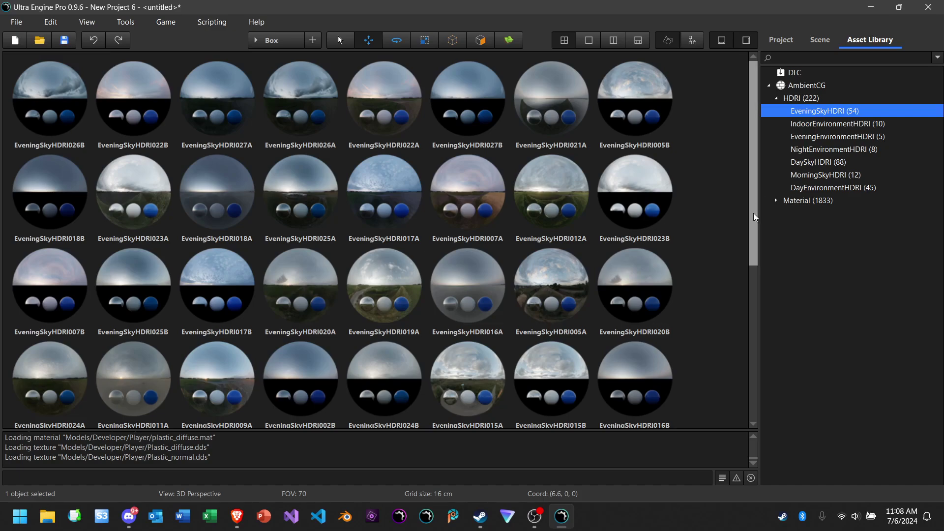
drag(753, 244, 739, 404)
scroll(739, 412, up, 5)
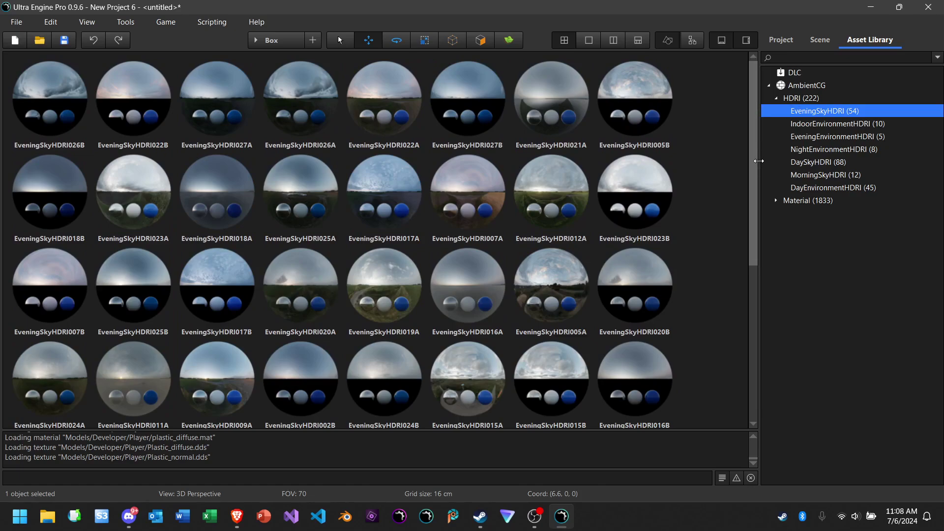
- Widen the asset category tree beside the EveningSkyHDRI thumbnails
drag(759, 161, 728, 161)
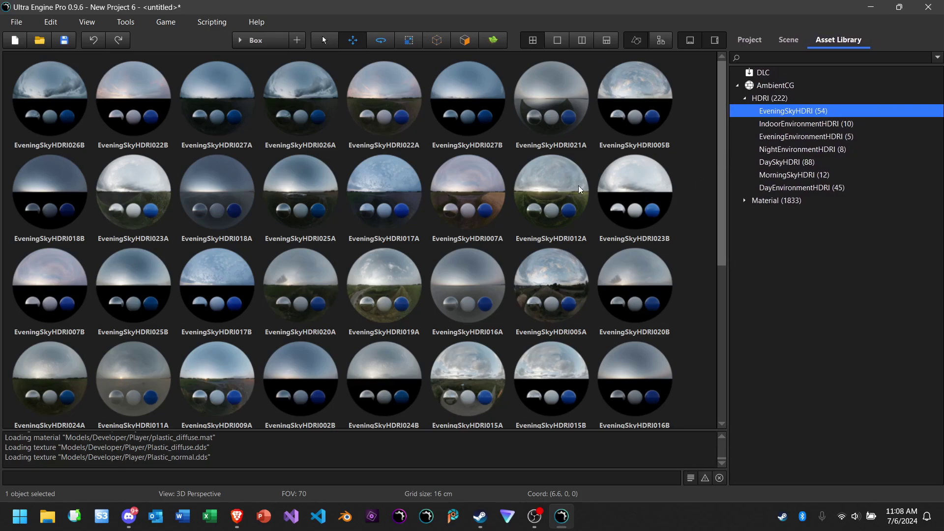
click(459, 194)
click(572, 207)
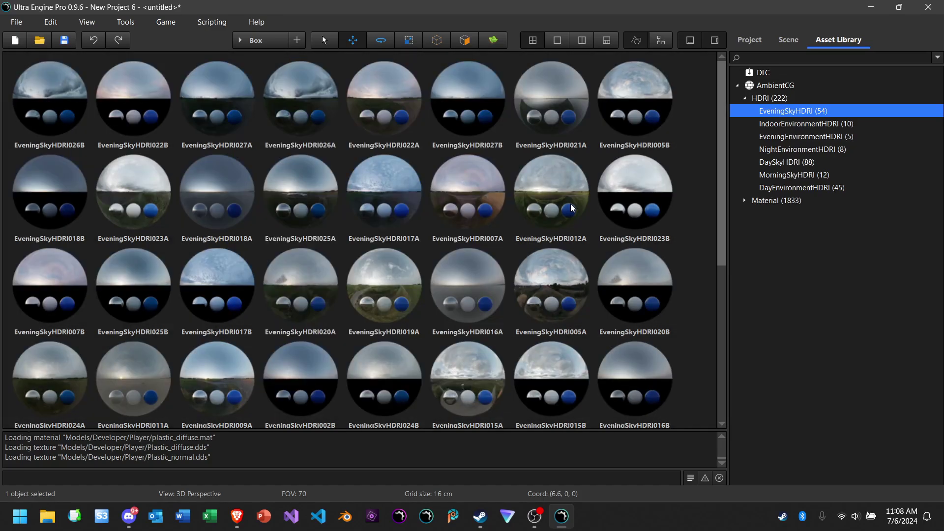